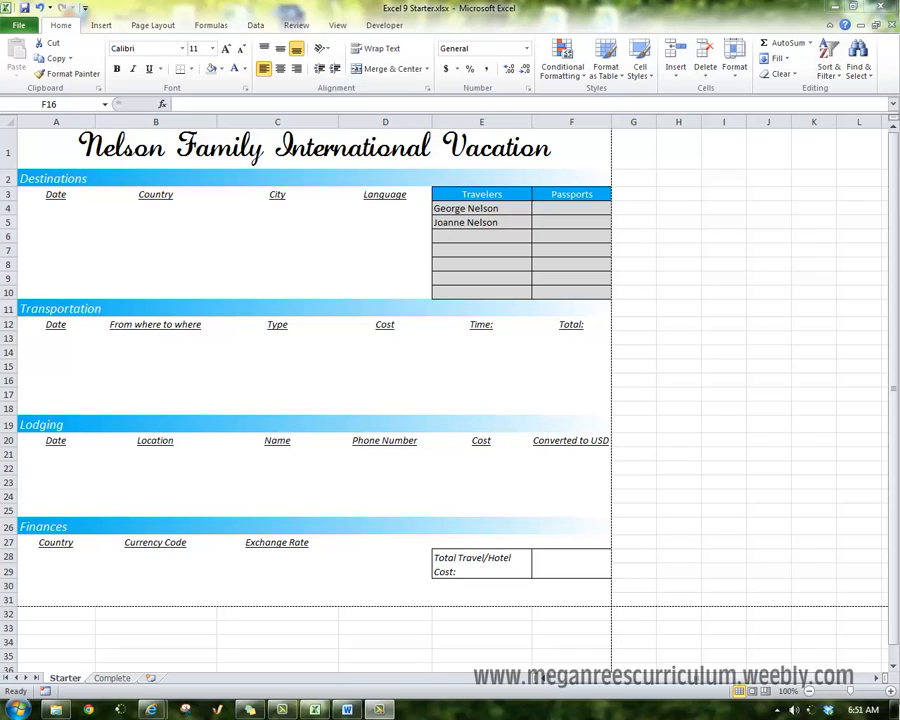
Insert the Wingdings check mark symbol (character code 252) into cell F4 of the Passports column.
click(570, 209)
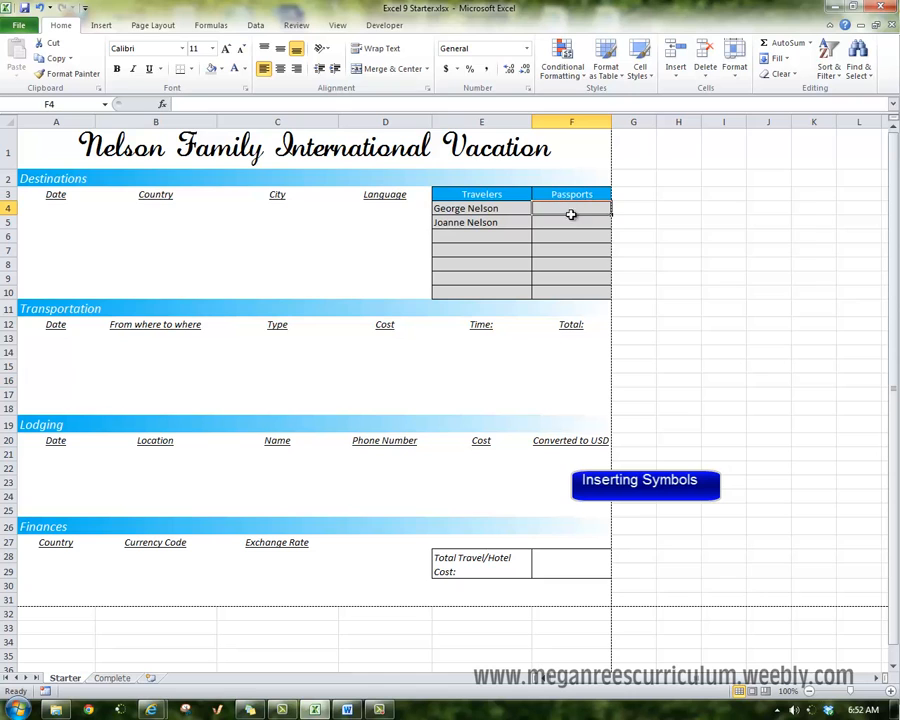
click(101, 25)
click(877, 57)
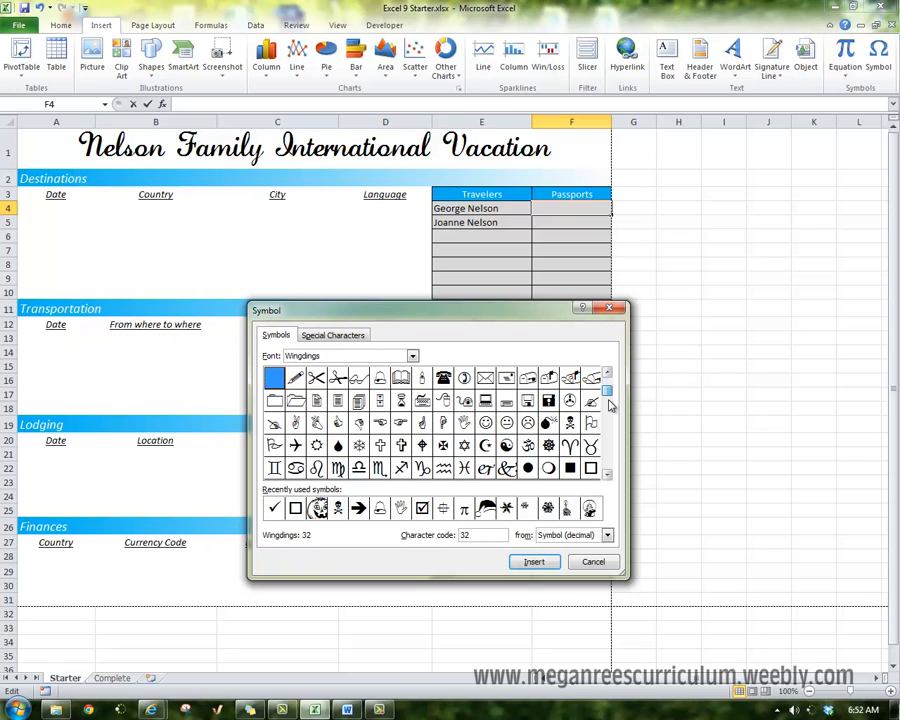
drag(609, 429, 609, 370)
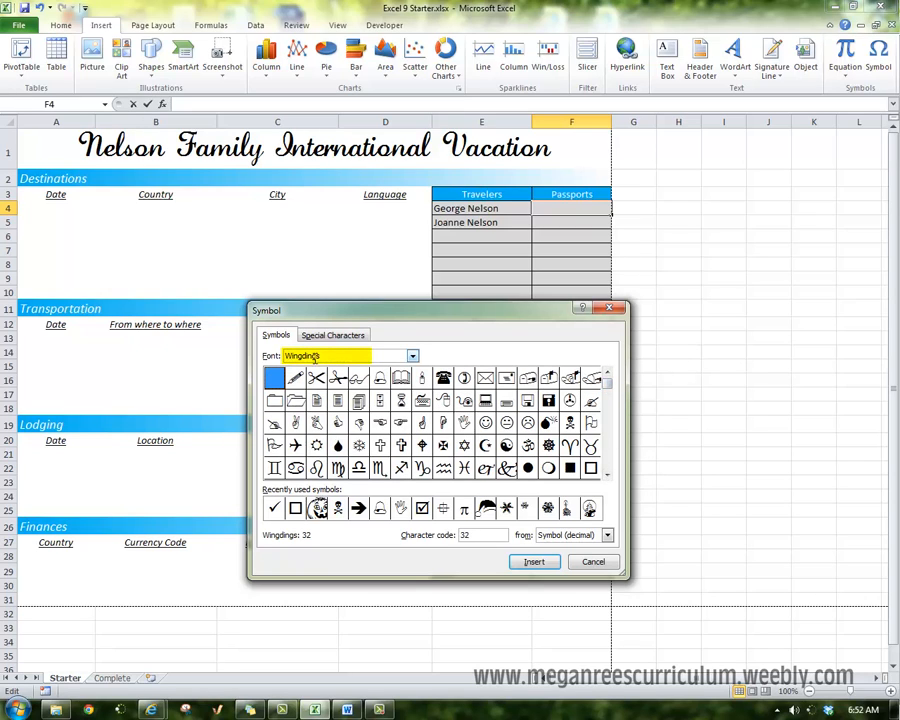
click(337, 358)
click(413, 358)
click(372, 356)
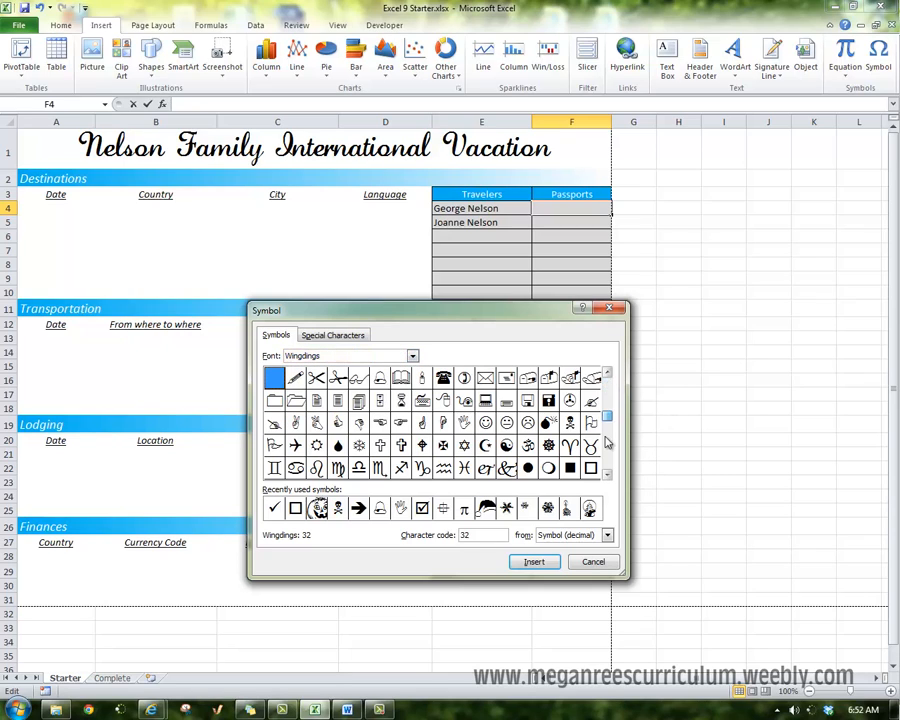
drag(617, 478, 607, 470)
click(527, 468)
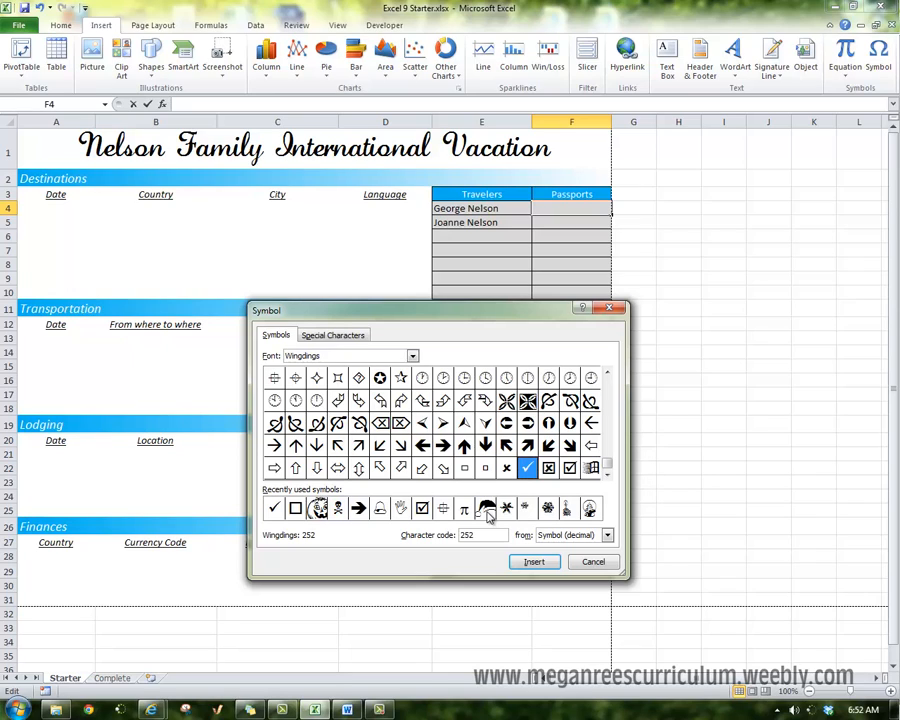
click(535, 563)
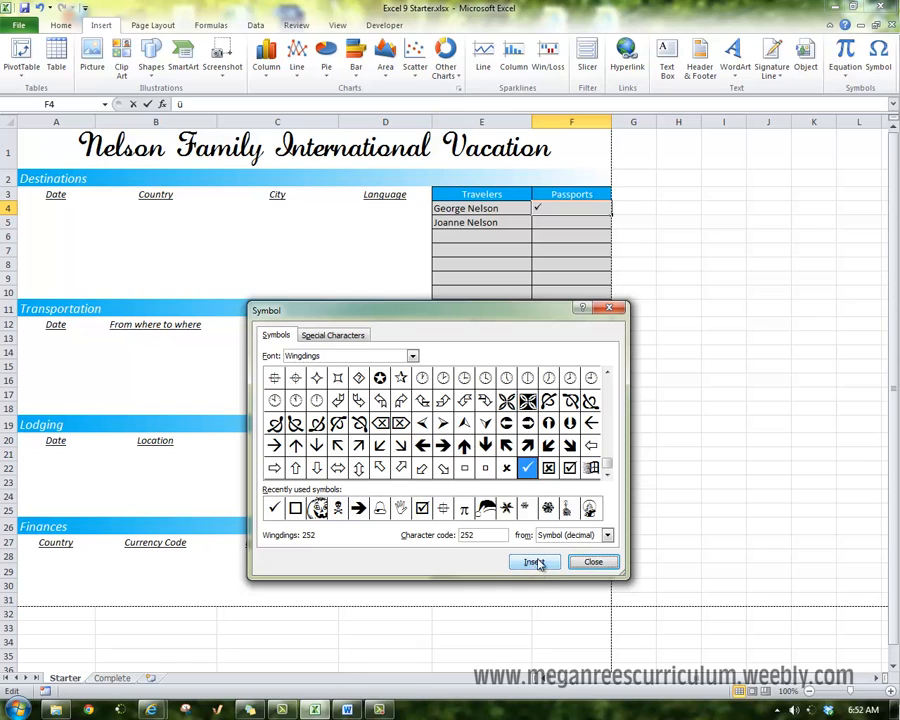
click(593, 562)
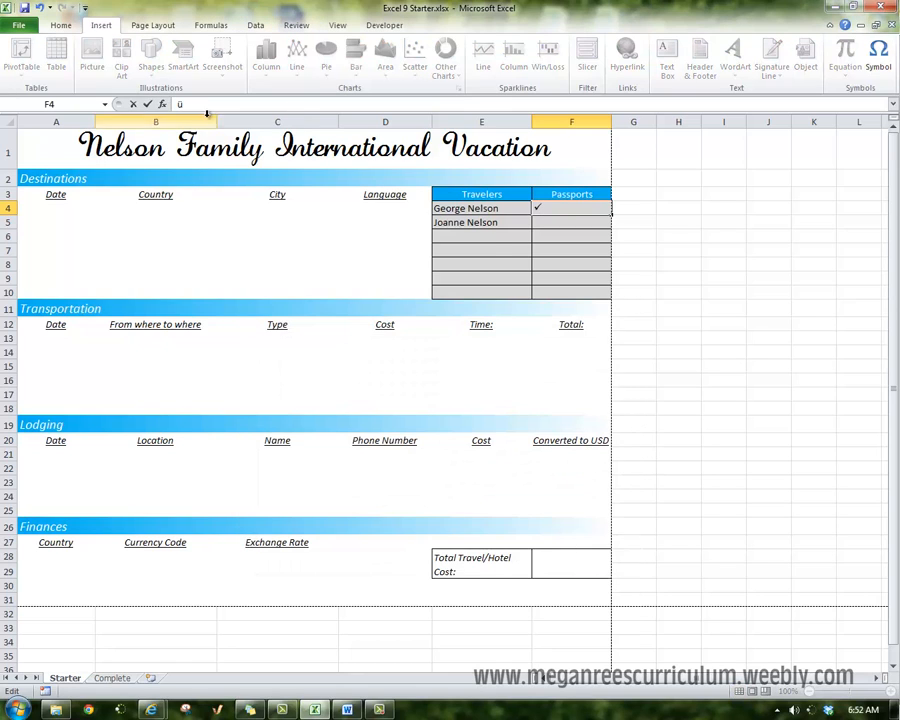
Centre the check mark horizontally in cell F4.
click(57, 25)
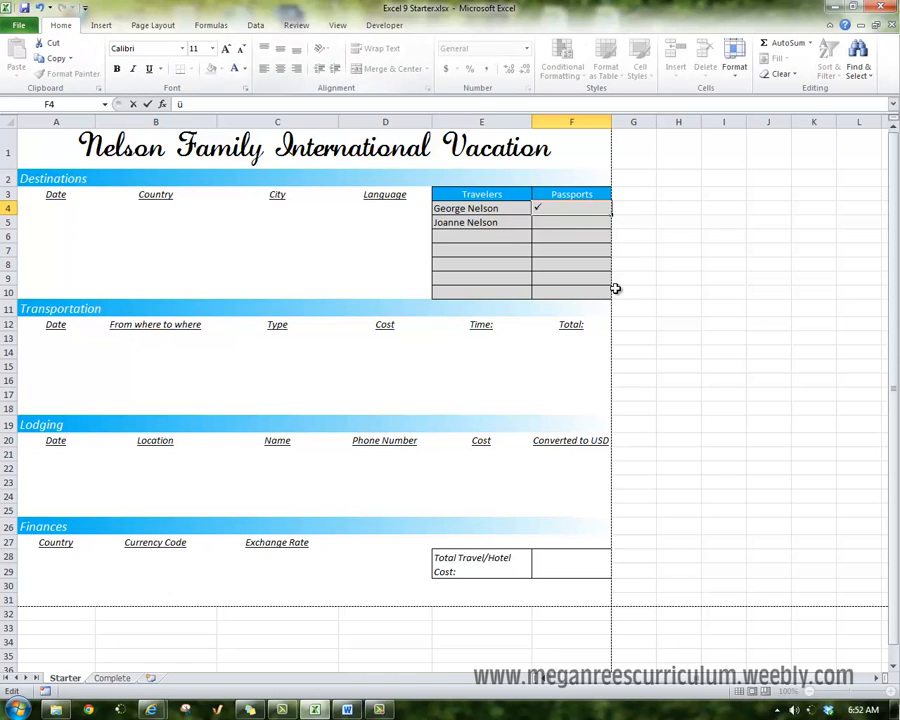
click(538, 207)
click(280, 68)
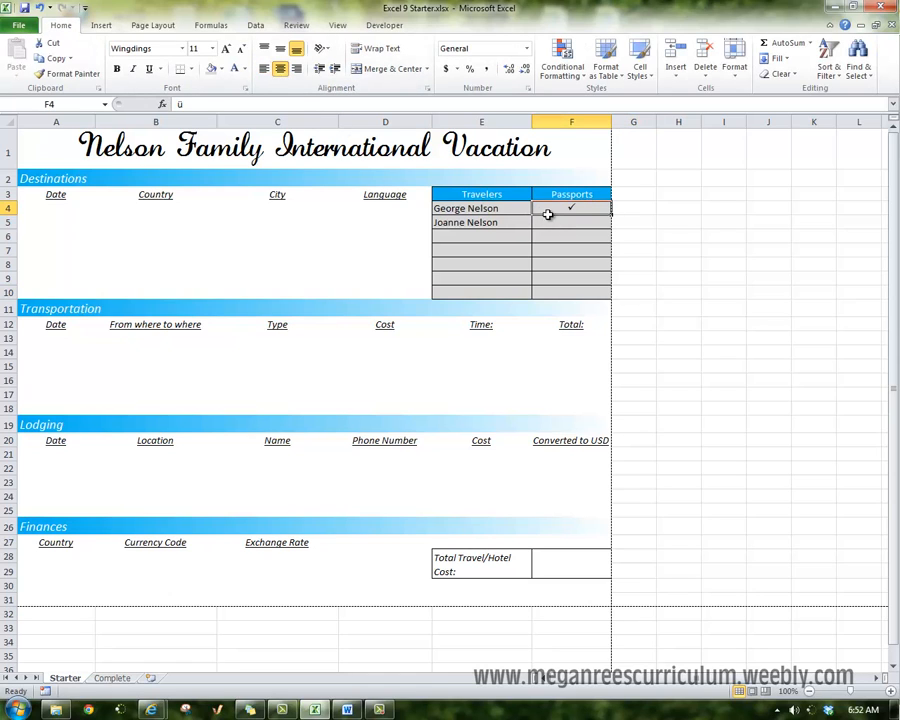
Copy the check mark from cell F4 to the second traveler's passport cell, F5.
key(ctrl+c)
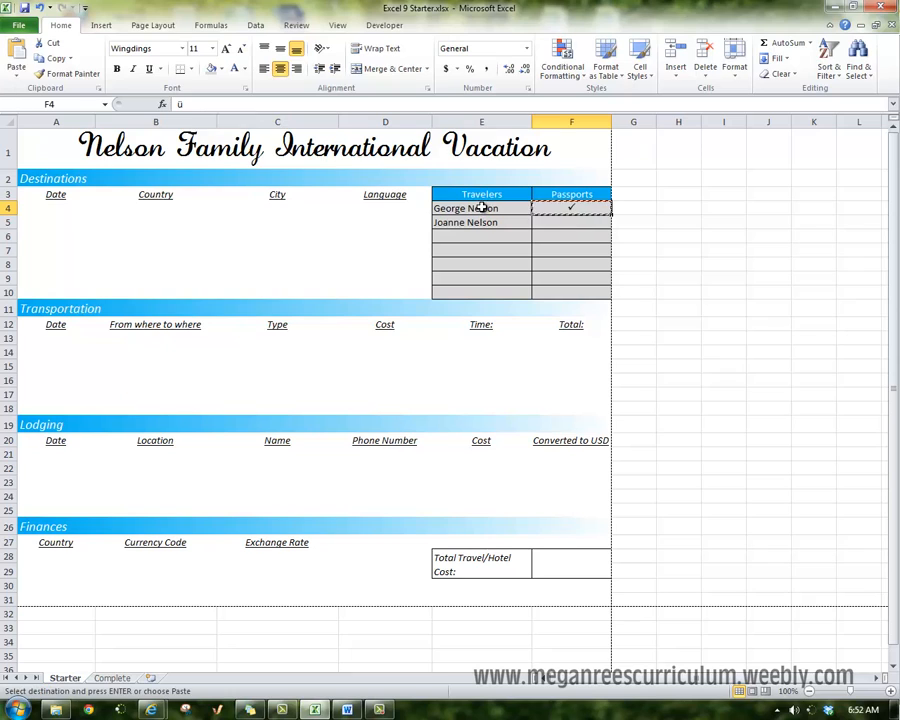
click(574, 224)
key(ctrl+v)
click(594, 268)
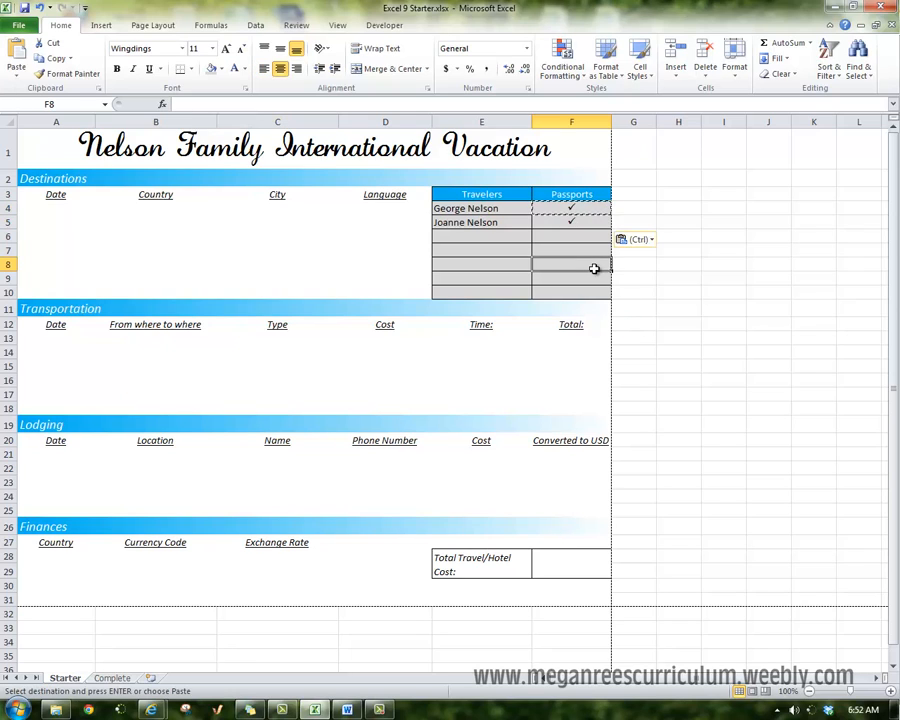
key(Escape)
click(615, 250)
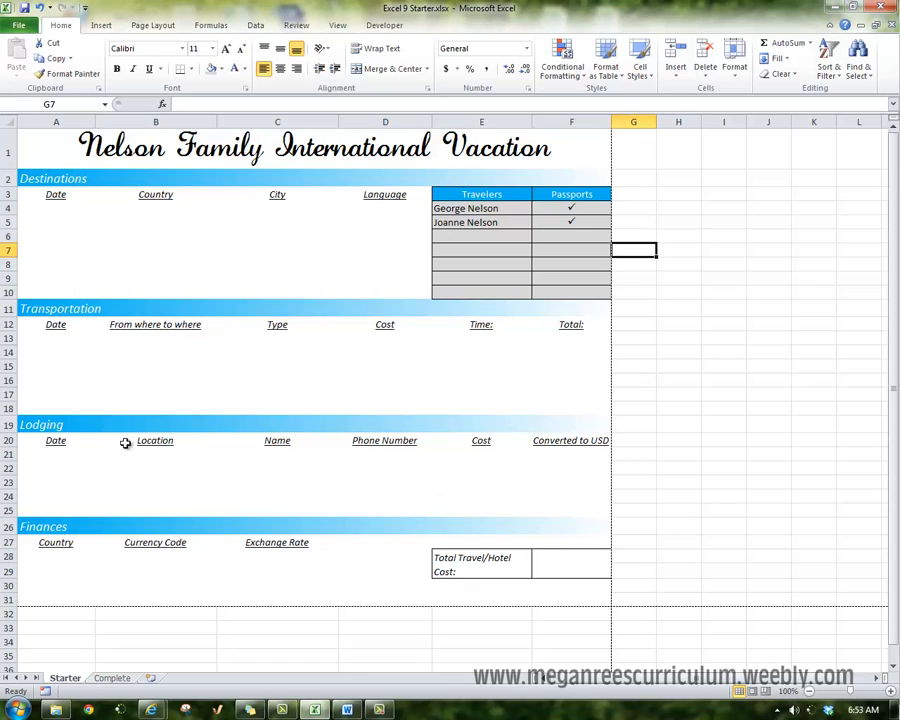
Fill cells A4:D4 under the Destinations headings with the standard light blue colour.
click(75, 250)
drag(38, 207, 402, 207)
click(402, 207)
drag(44, 207, 378, 206)
click(221, 68)
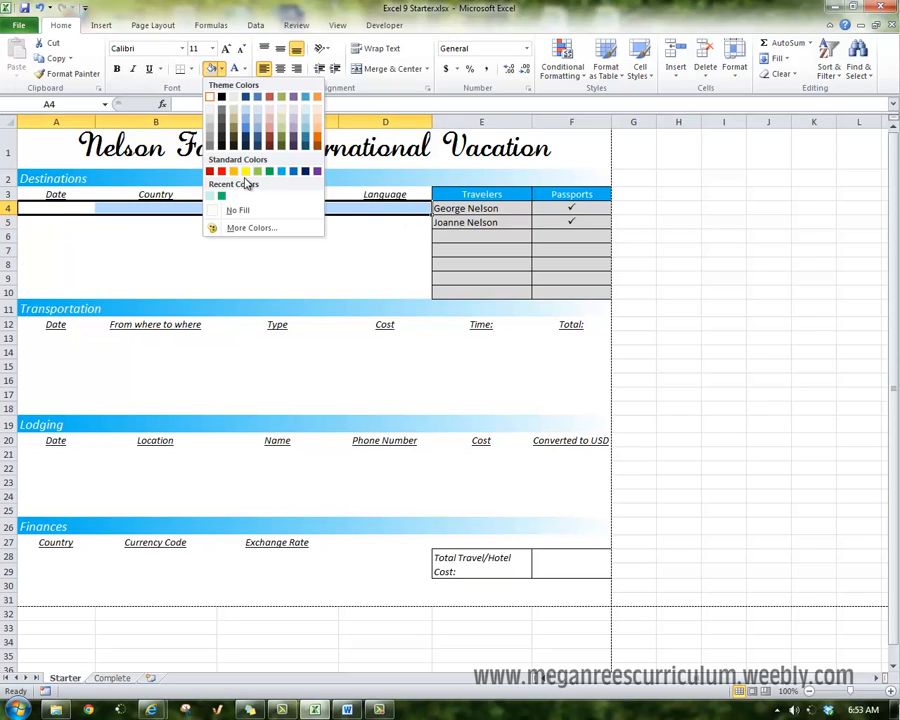
click(281, 171)
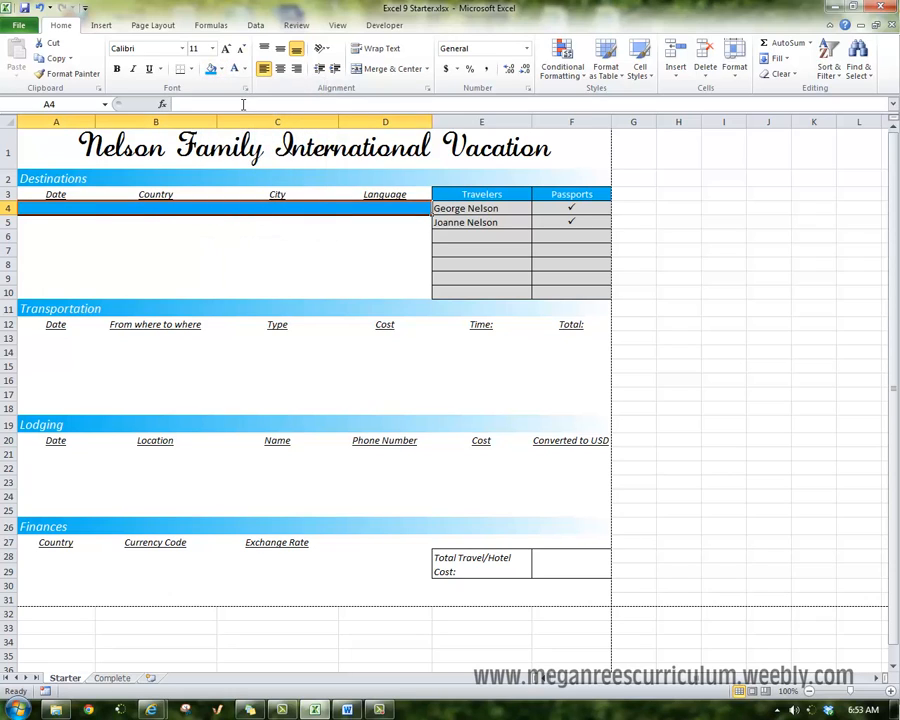
Change the fill of A4:D4 to a much lighter custom tint of the same blue.
click(221, 68)
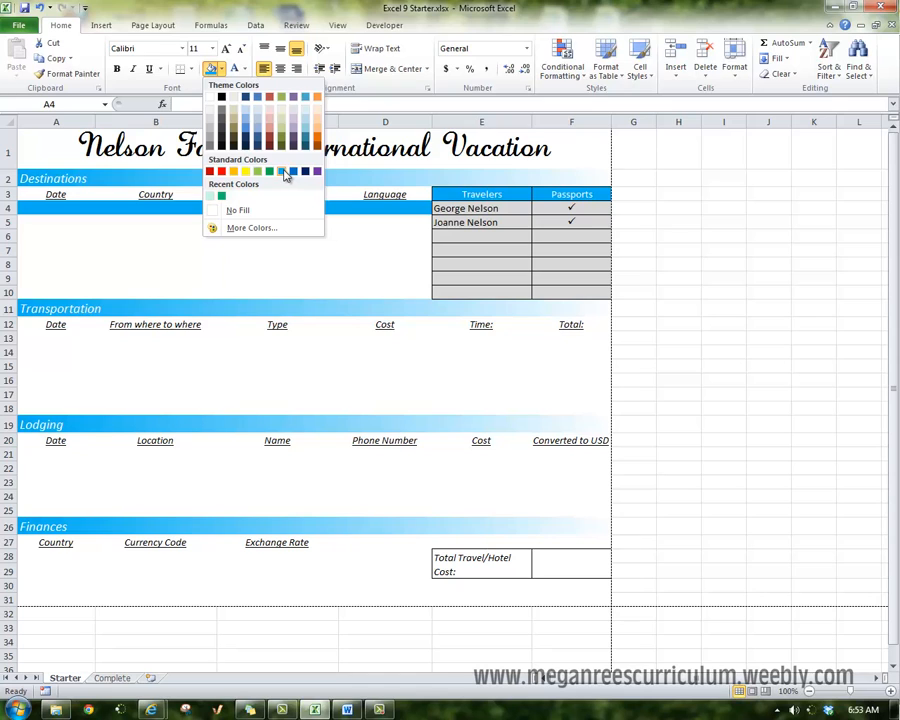
click(273, 233)
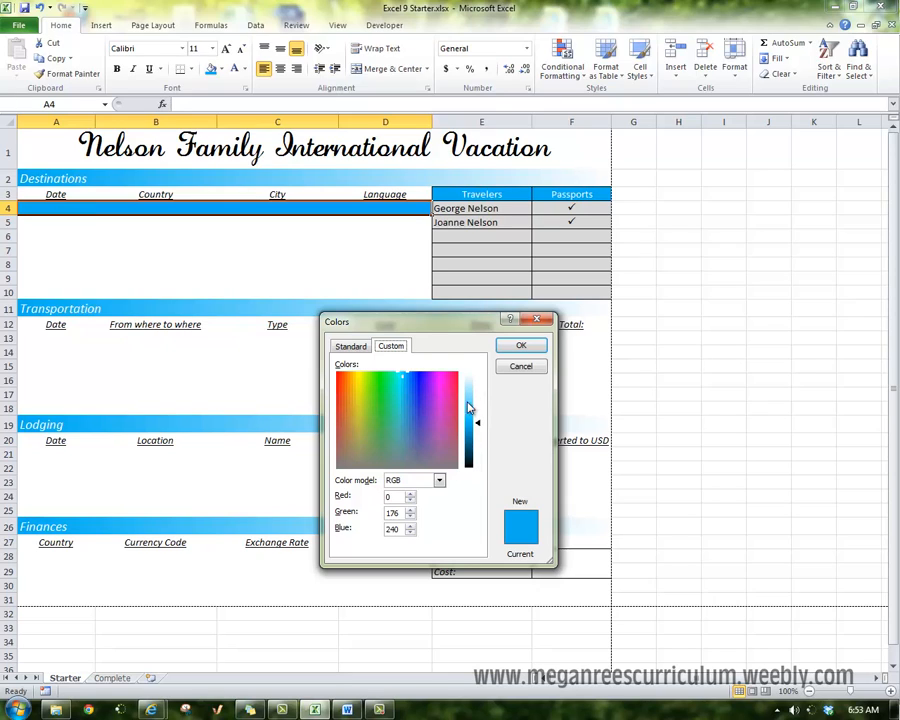
drag(478, 426, 486, 390)
click(522, 344)
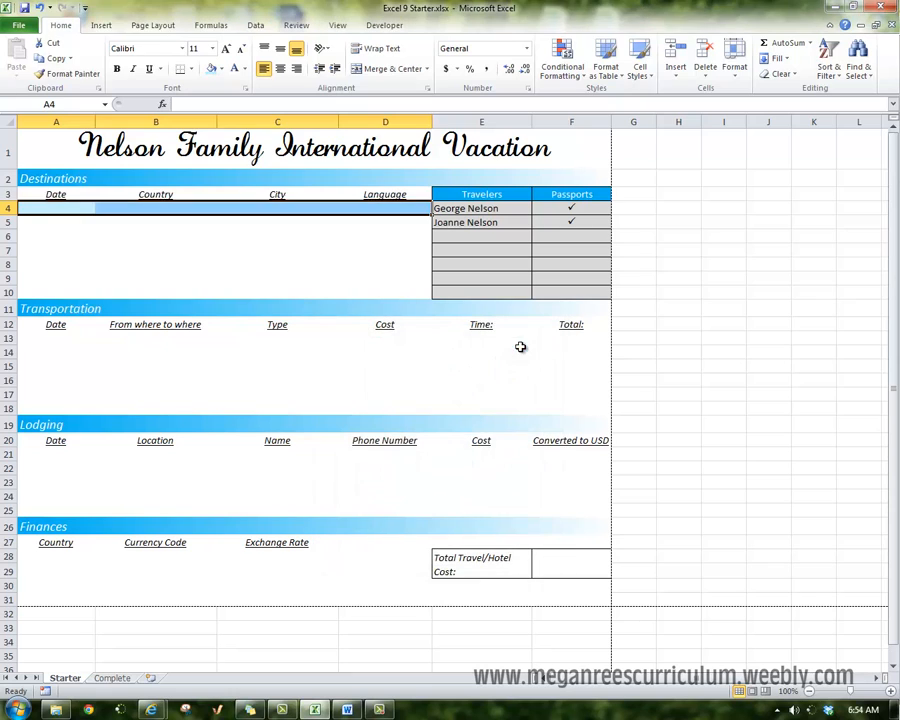
Use a locked Format Painter to copy the A4:D4 formatting to columns A to D of rows 6, 8 and 10 in Destinations.
drag(40, 208, 398, 205)
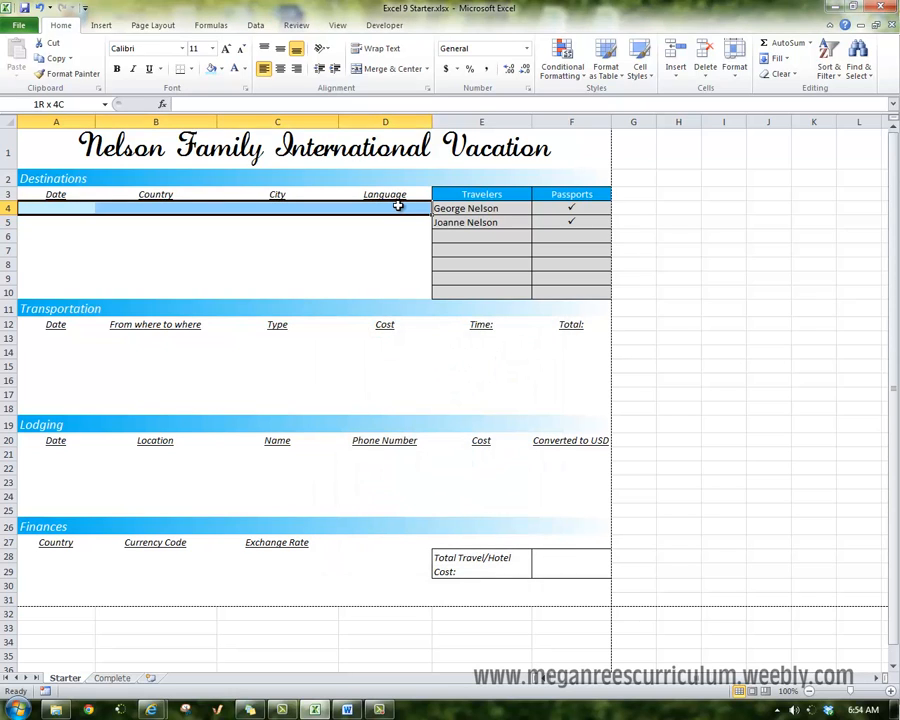
click(60, 79)
drag(35, 238, 400, 238)
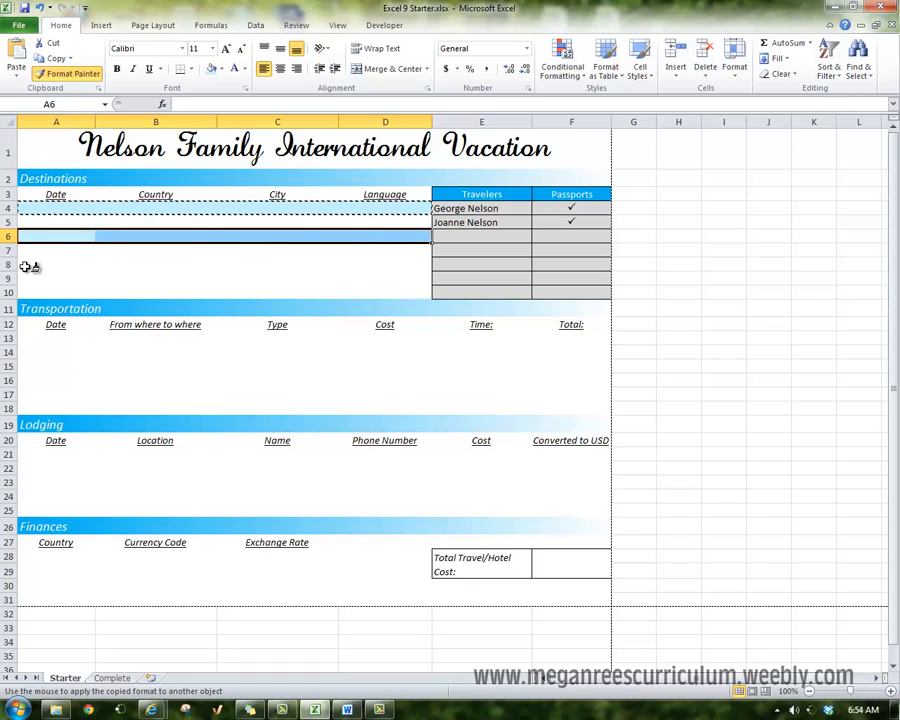
drag(30, 266, 360, 268)
drag(44, 288, 400, 296)
Paint the pale blue formatting across columns A to F of Transportation rows 13, 15 and 17 and Lodging rows 21, 23 and 25.
drag(36, 340, 557, 350)
mouse_move(60, 366)
mouse_down()
mouse_move(416, 384)
mouse_move(552, 367)
mouse_up()
mouse_move(44, 390)
mouse_down()
mouse_move(465, 402)
mouse_move(564, 392)
mouse_up()
mouse_move(28, 454)
mouse_down()
mouse_move(507, 474)
mouse_move(588, 456)
mouse_up()
drag(36, 483, 556, 487)
mouse_move(48, 510)
mouse_down()
mouse_move(411, 516)
mouse_move(536, 506)
mouse_move(480, 512)
mouse_up()
Paint the pale blue formatting onto A28:D28 and A30:D30 in Finances, and turn off Format Painter.
drag(70, 553, 385, 559)
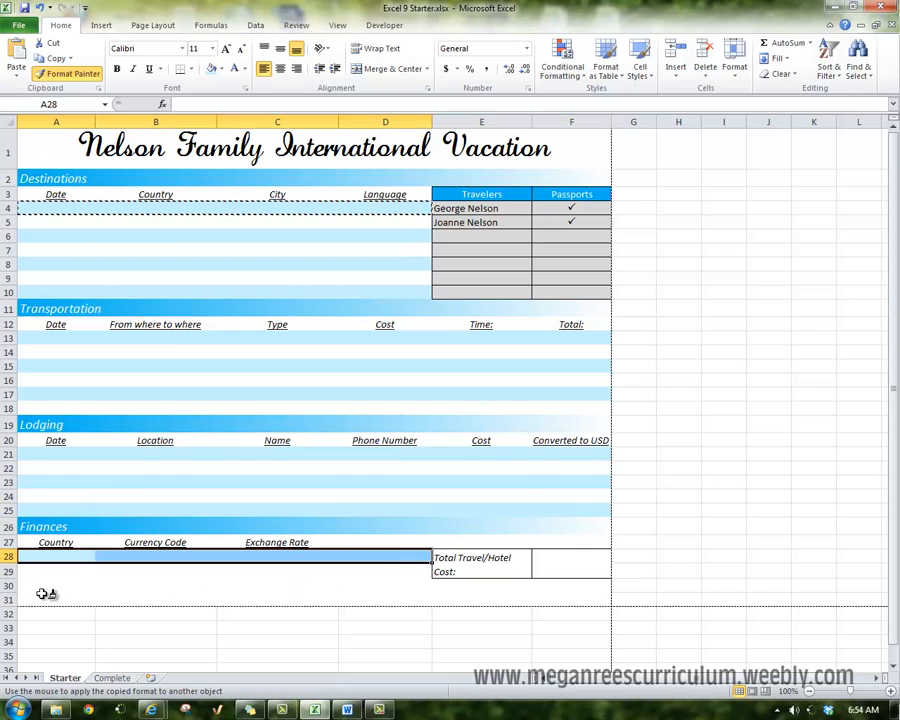
drag(40, 588, 362, 590)
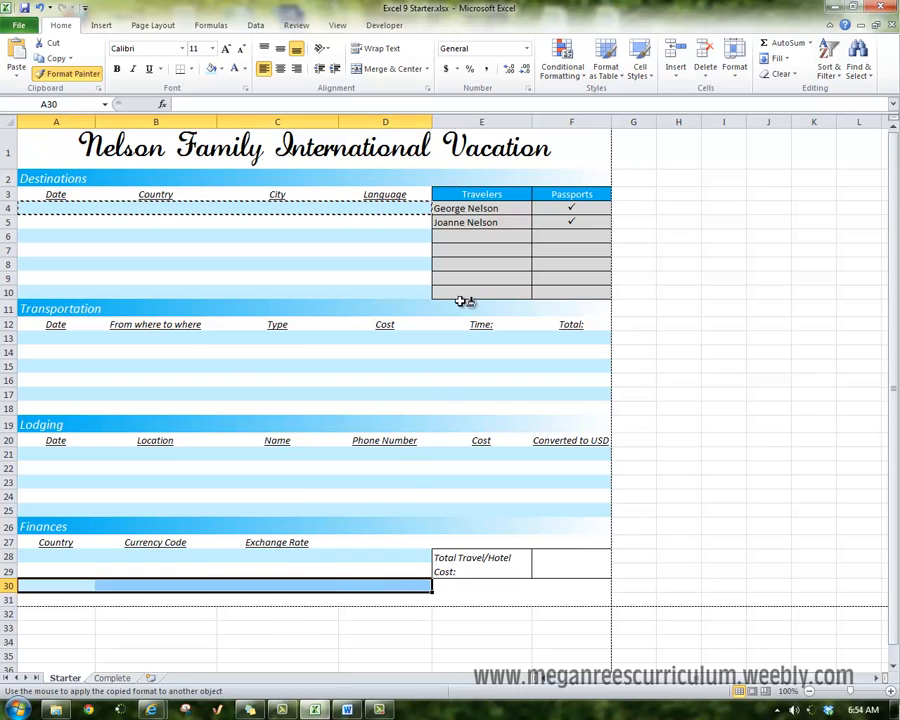
click(78, 75)
click(317, 464)
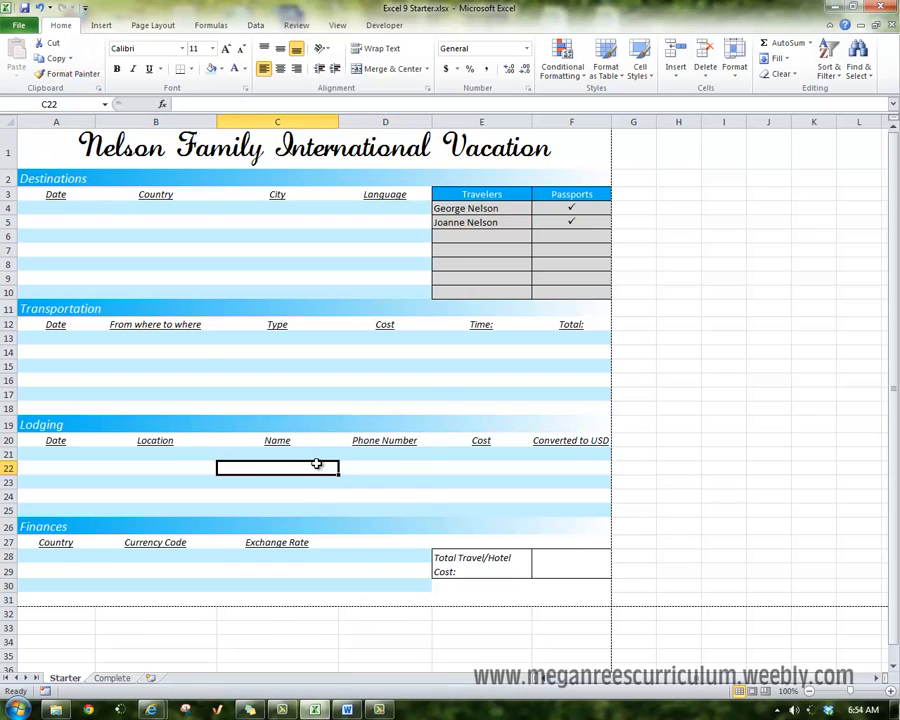
click(372, 494)
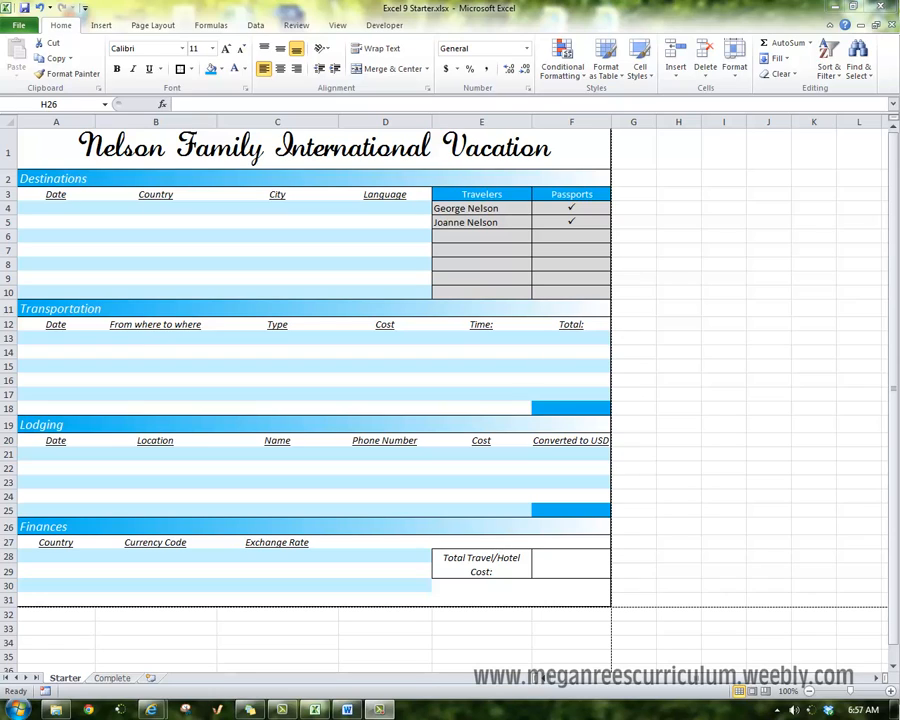
Enter the date 8/15/2014 in cell A4 of the Destinations section.
click(60, 210)
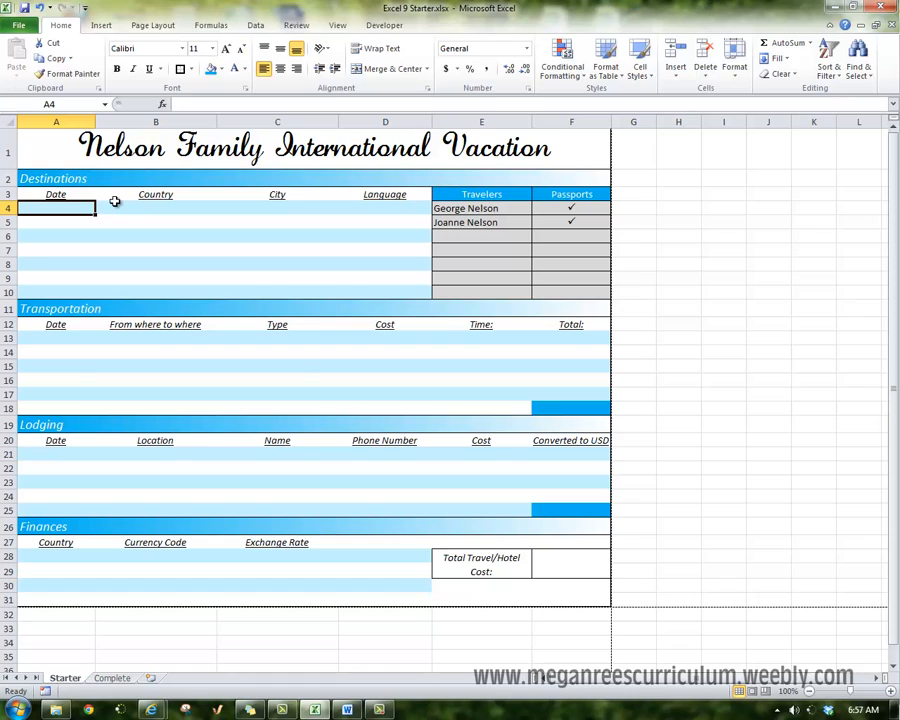
text(8/15/)
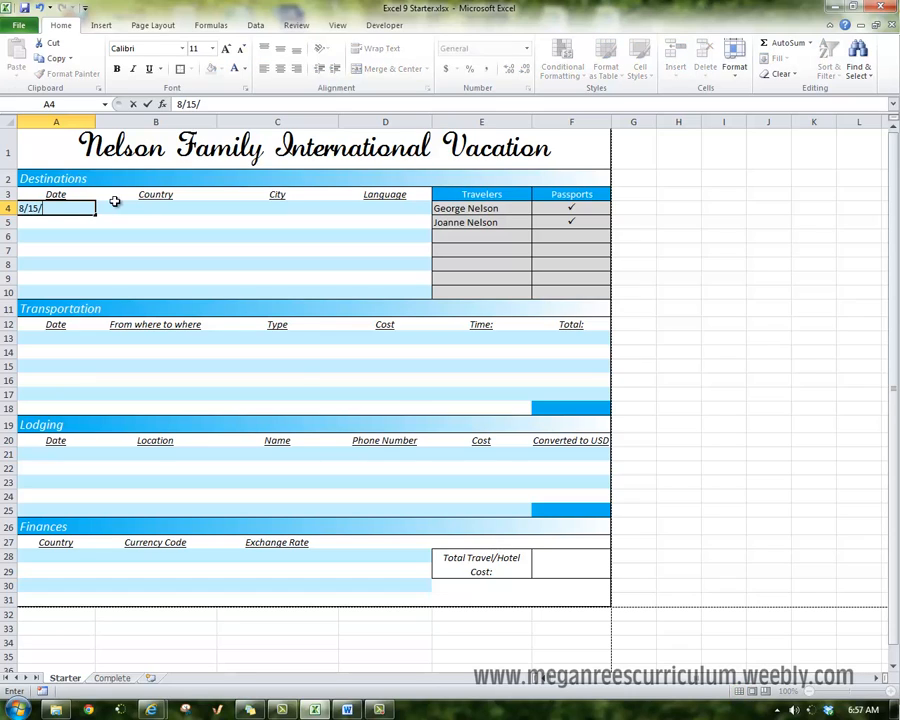
text(2014)
key(Return)
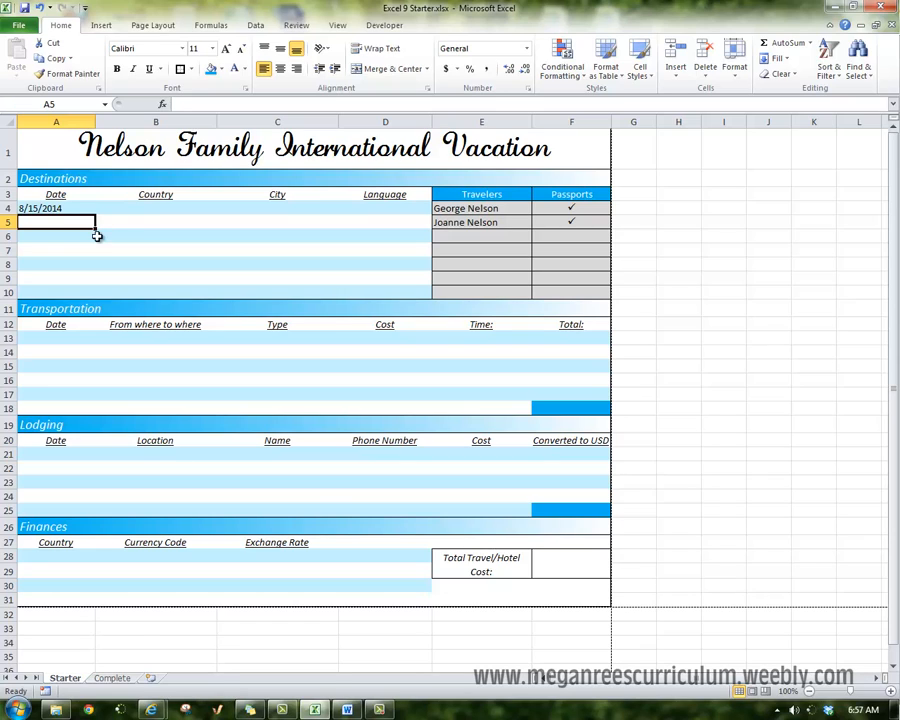
click(34, 210)
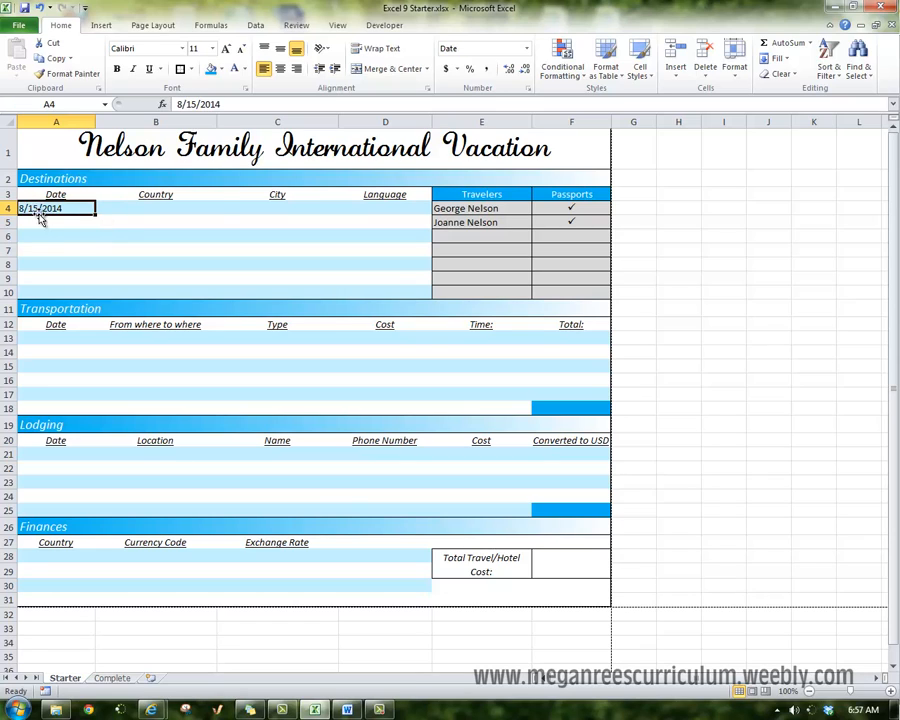
Complete the first destination in row 4 with country USA, city Los Angeles and language English.
click(138, 207)
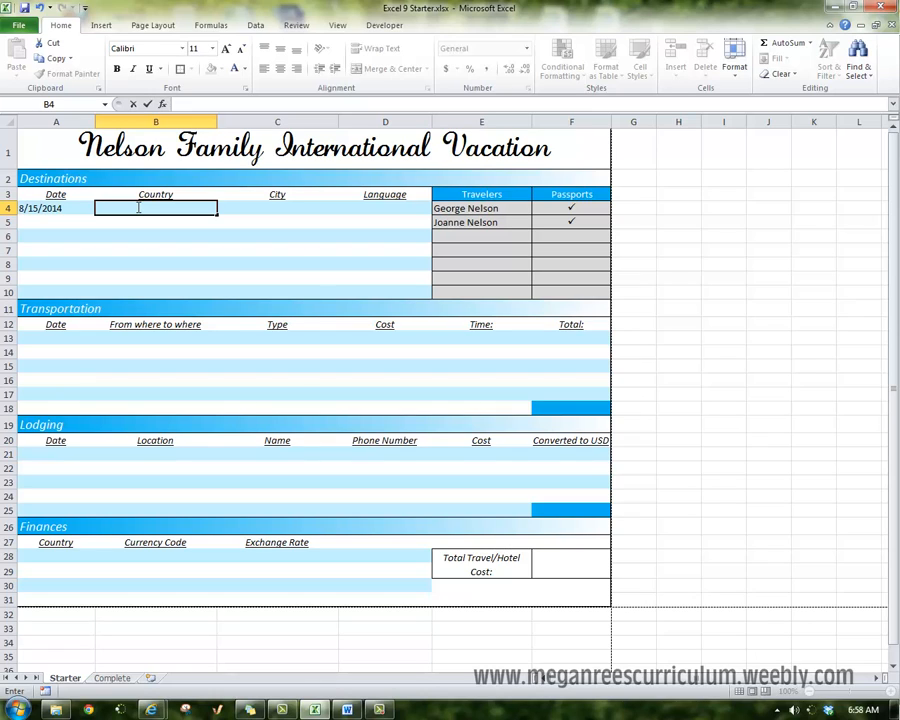
text(USA)
key(Tab)
text(L)
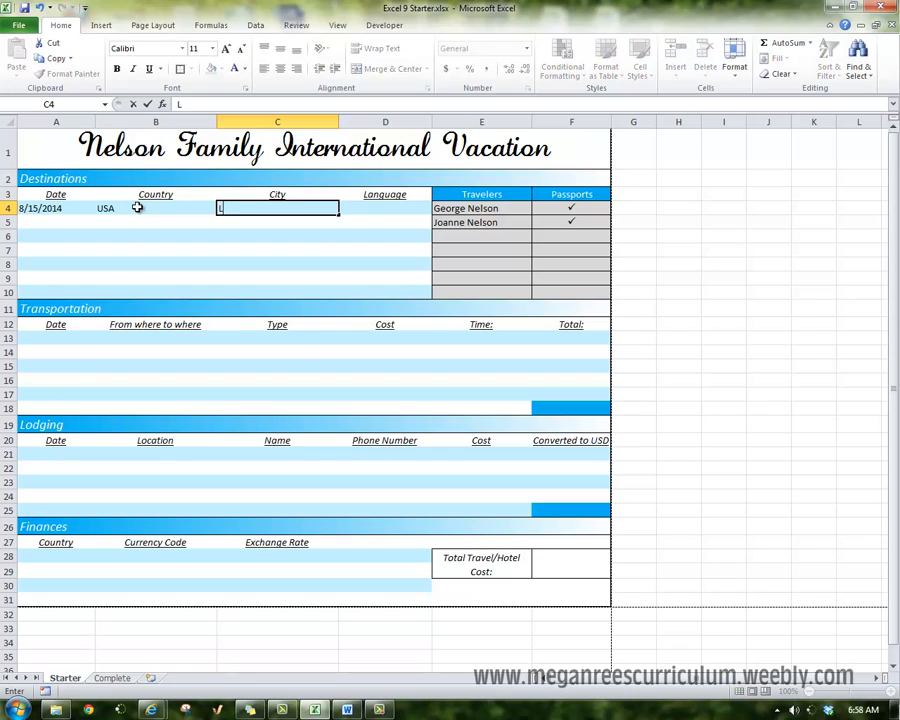
text(os Angeles)
key(Tab)
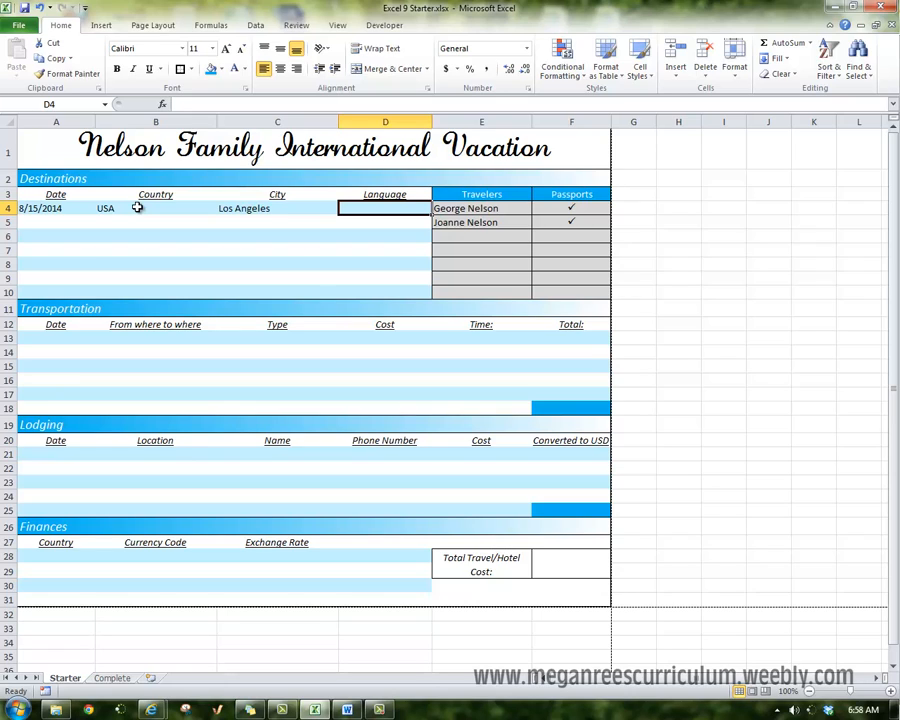
text(Enlgi)
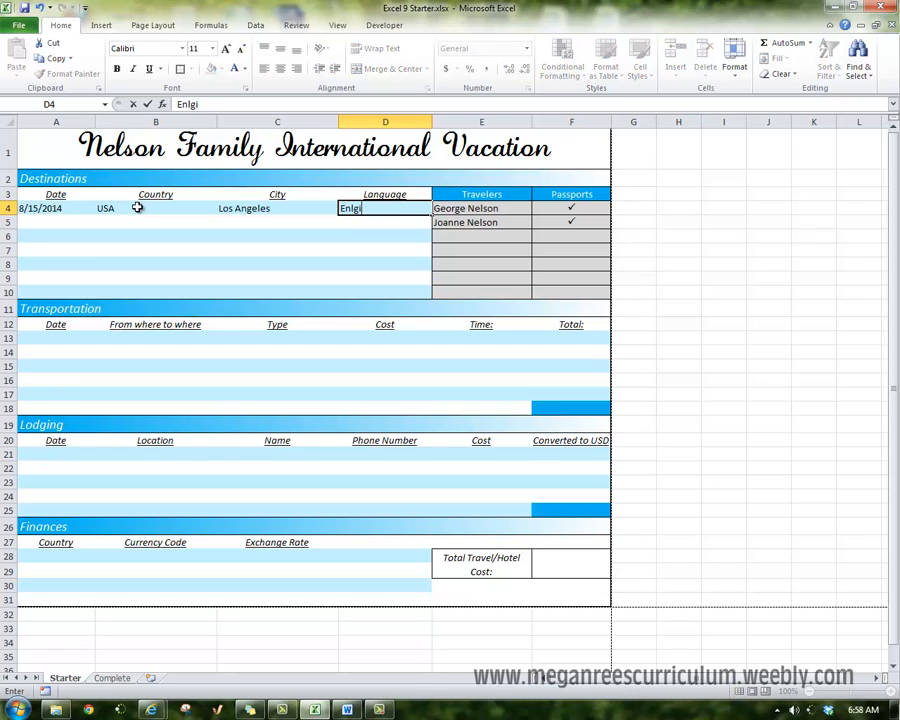
key(BackSpace)
key(BackSpace)
key(BackSpace)
text(glish)
click(50, 219)
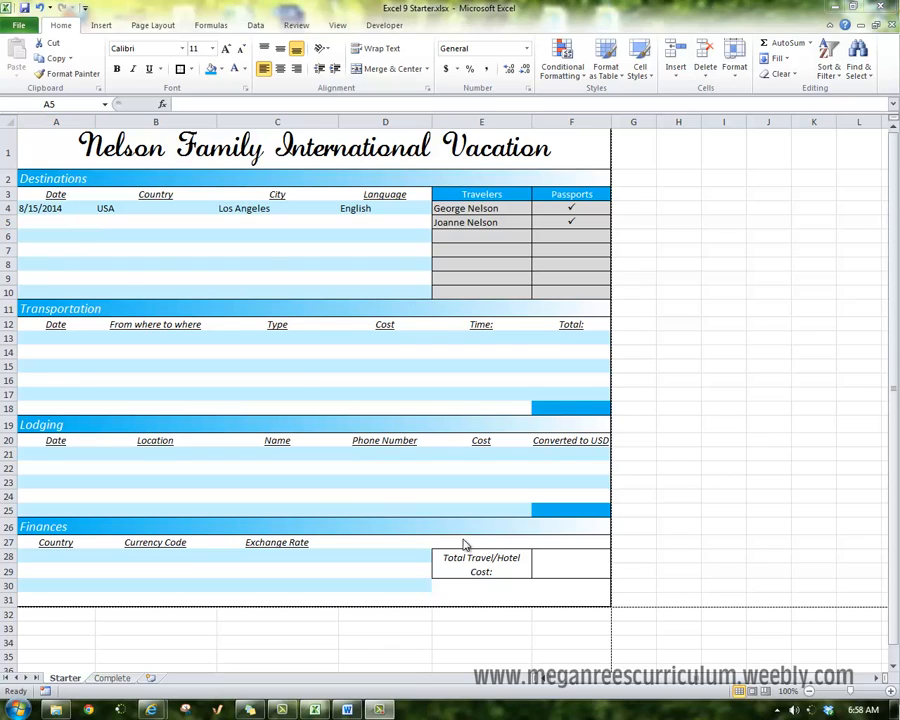
Enter 8/15/2014 as the second destination's date in cell A5.
click(33, 223)
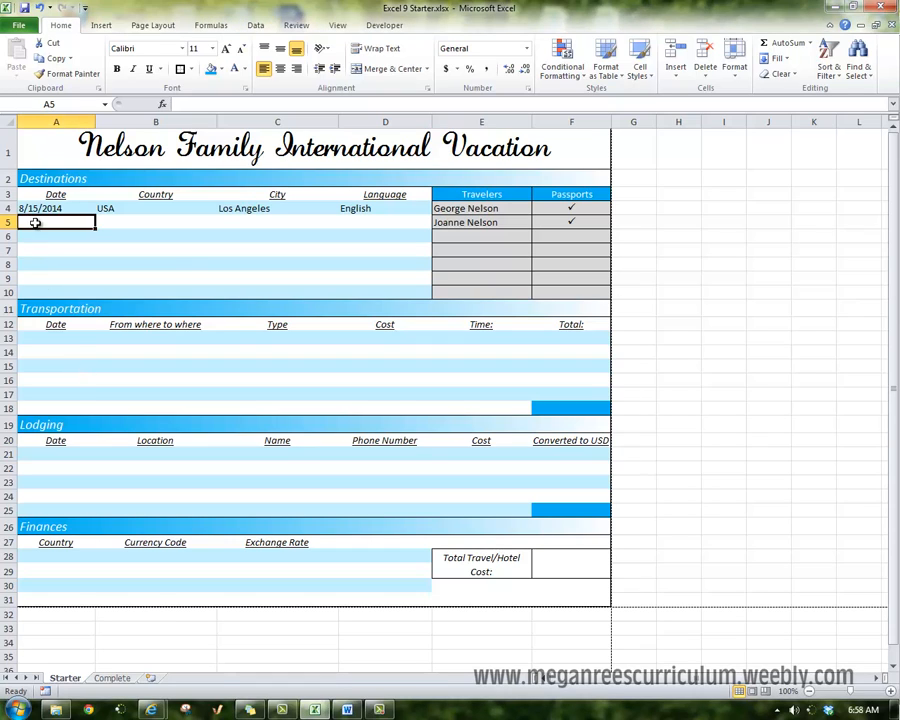
text(8/15/2014)
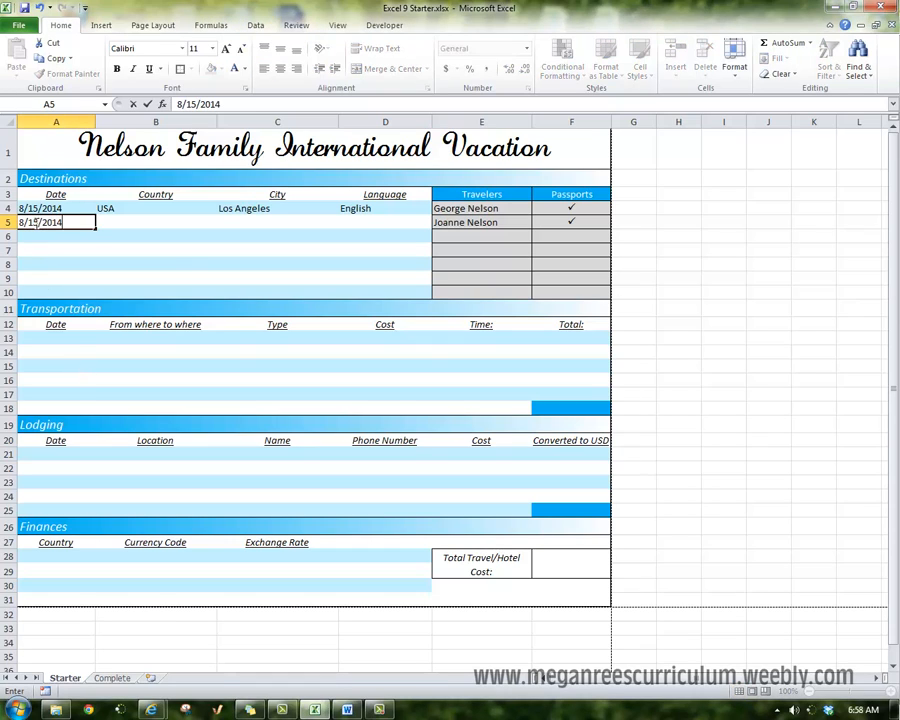
key(Tab)
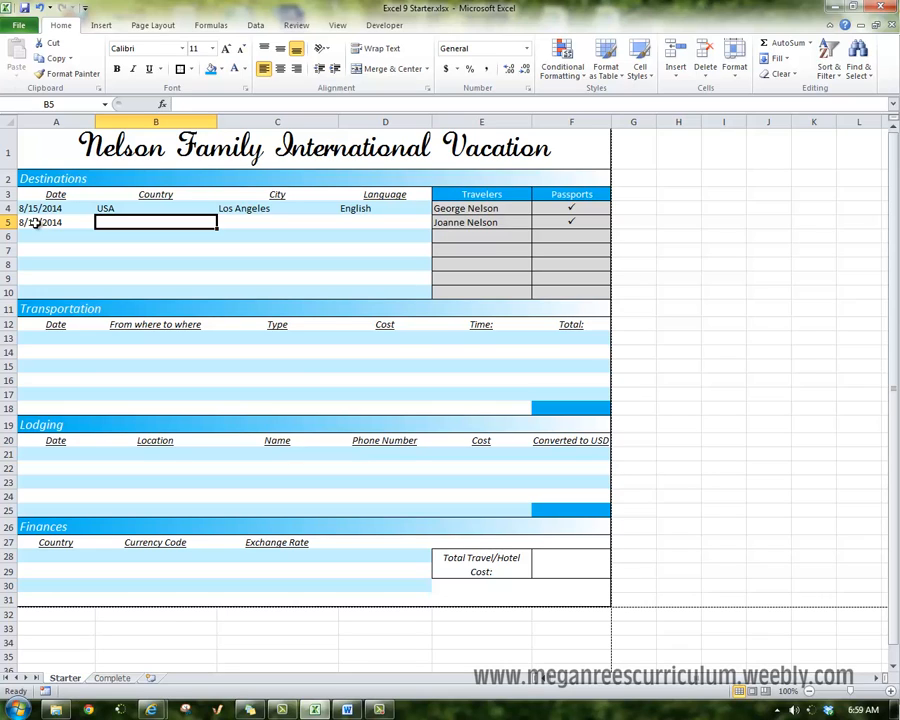
Complete the second destination in row 5 with country France, city Paris and language French.
text(France)
key(Tab)
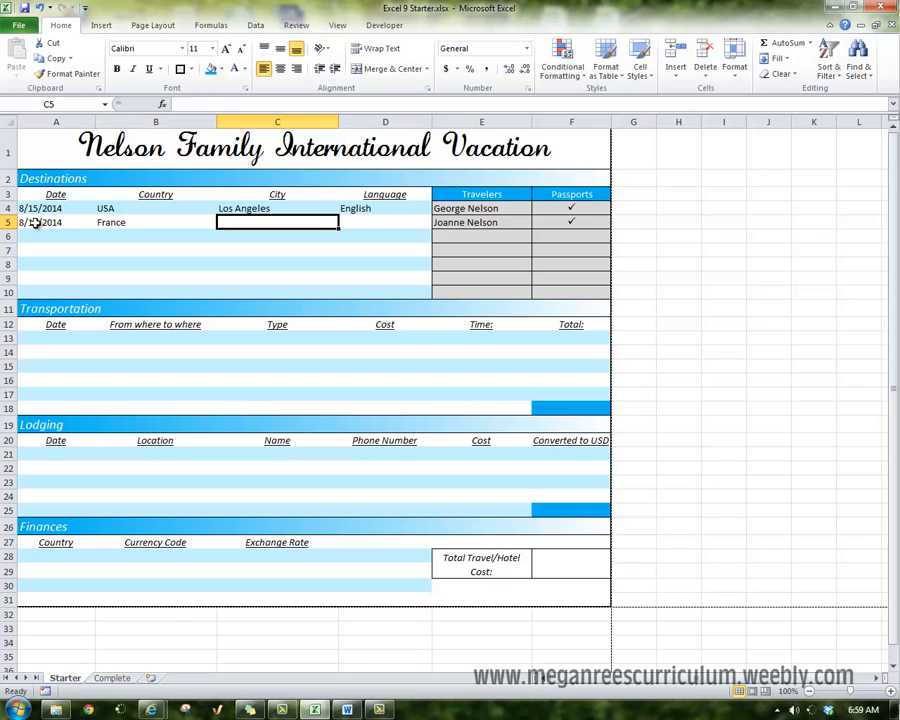
text(Paris)
key(Tab)
text(F)
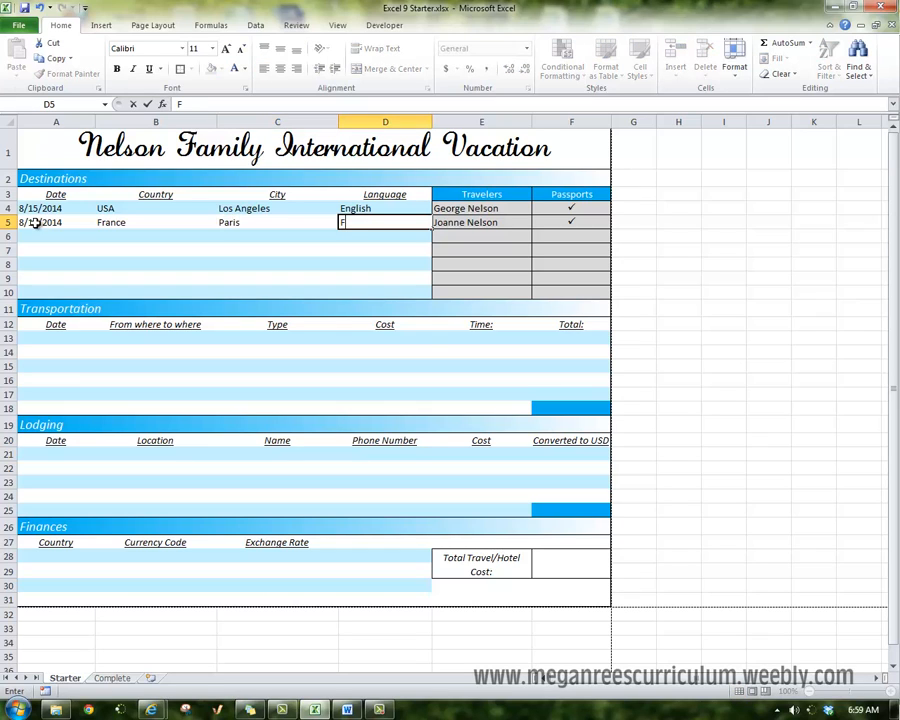
text(rench)
key(Return)
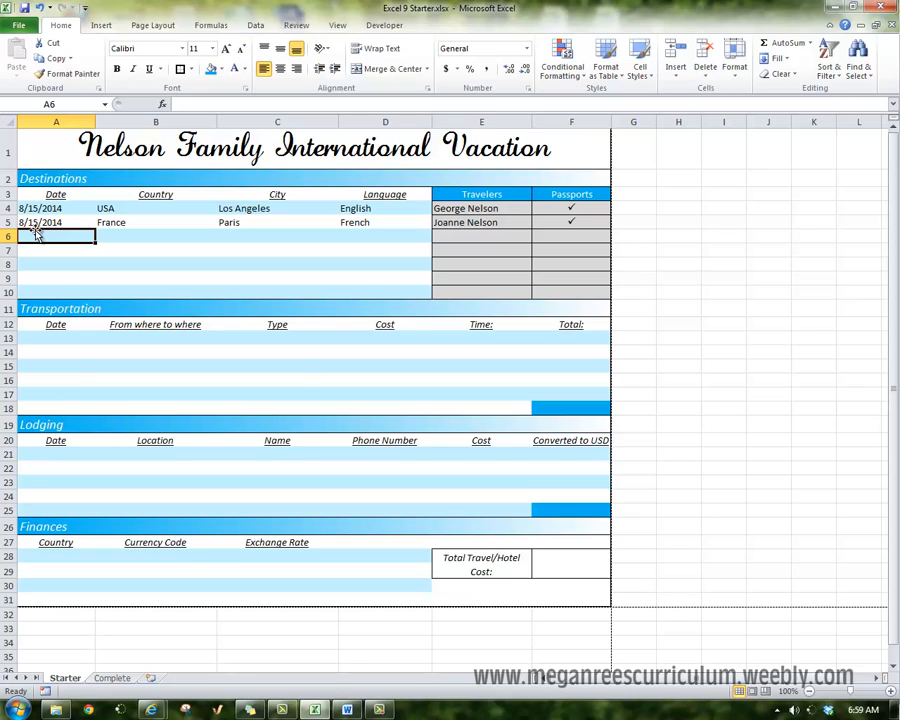
Fill row 6 of Destinations with date 8/19/2014, country Great Britain, city London and language English.
text(8/)
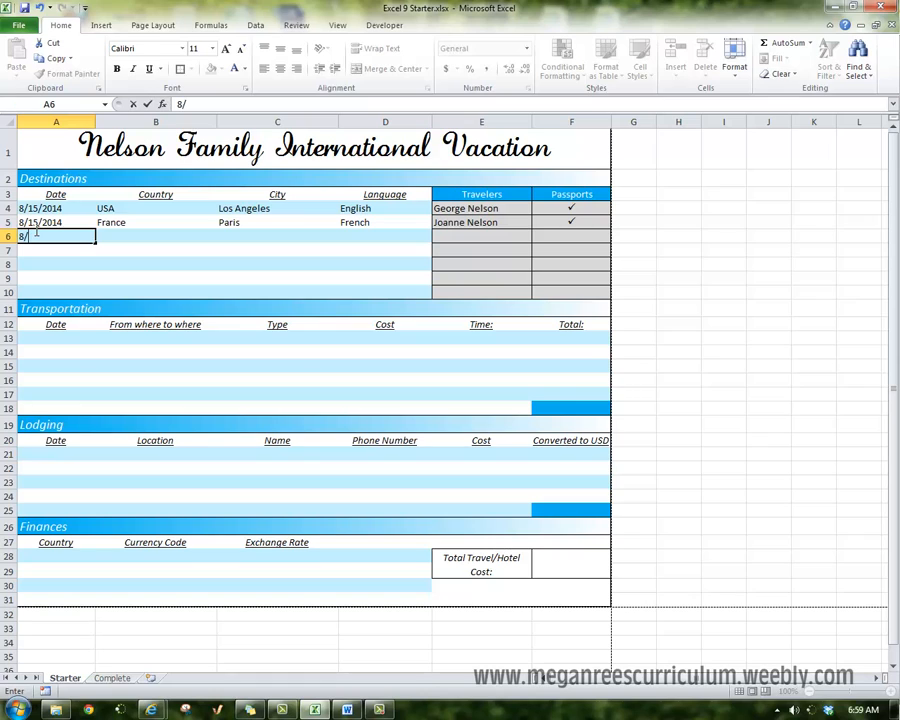
text(19/2014)
key(Tab)
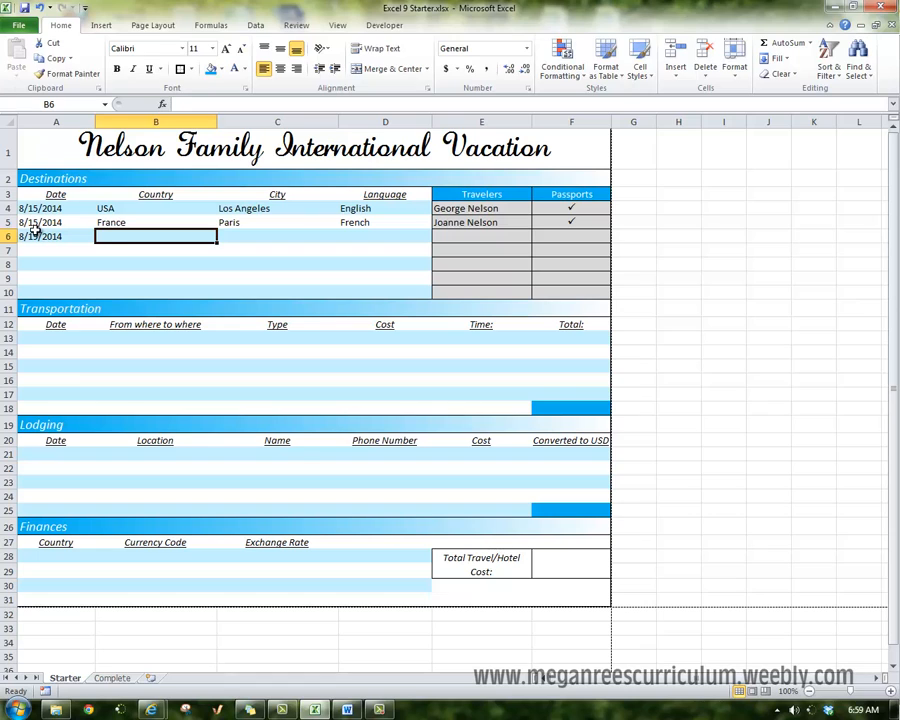
text(Great Britain)
key(Tab)
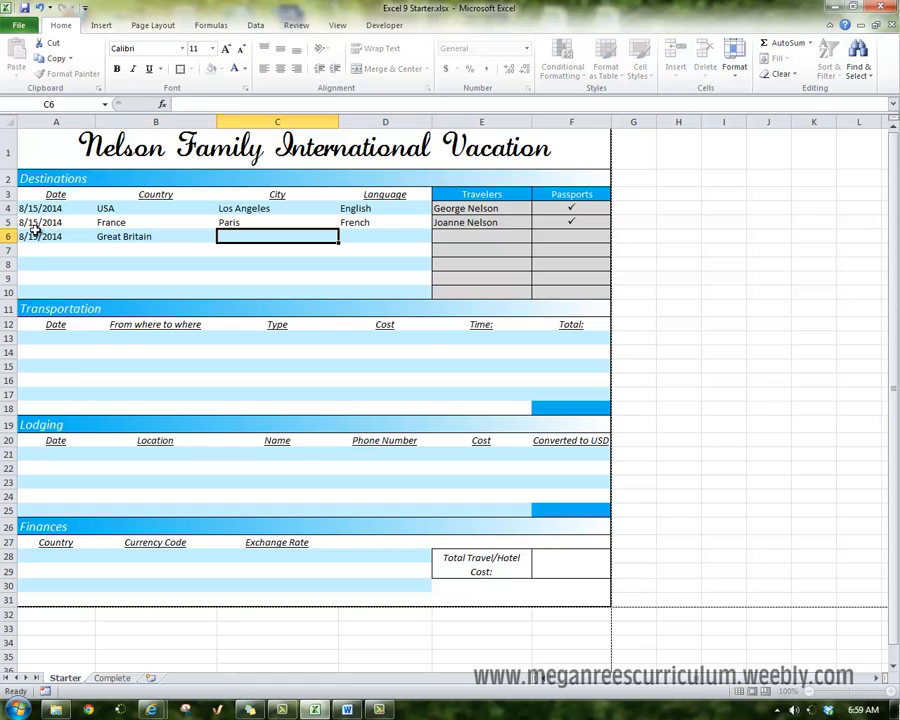
text(London)
key(Tab)
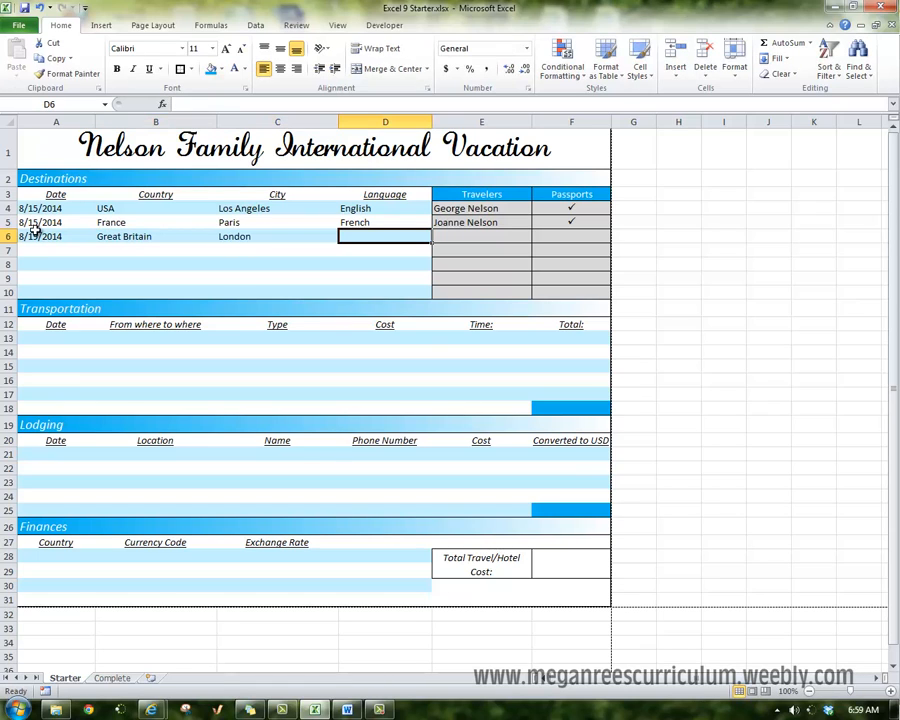
text(English)
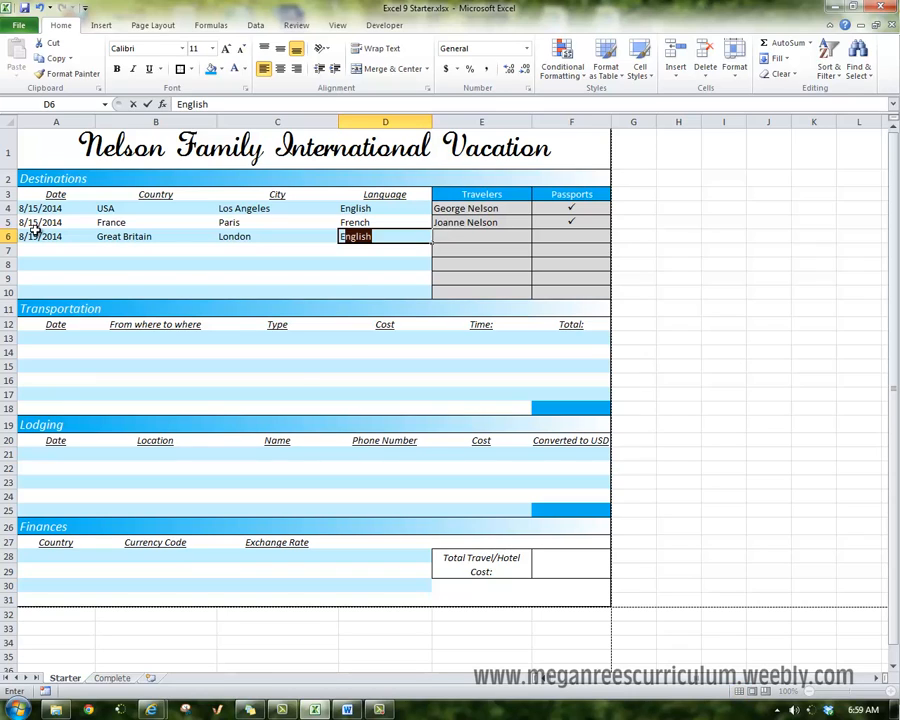
key(Return)
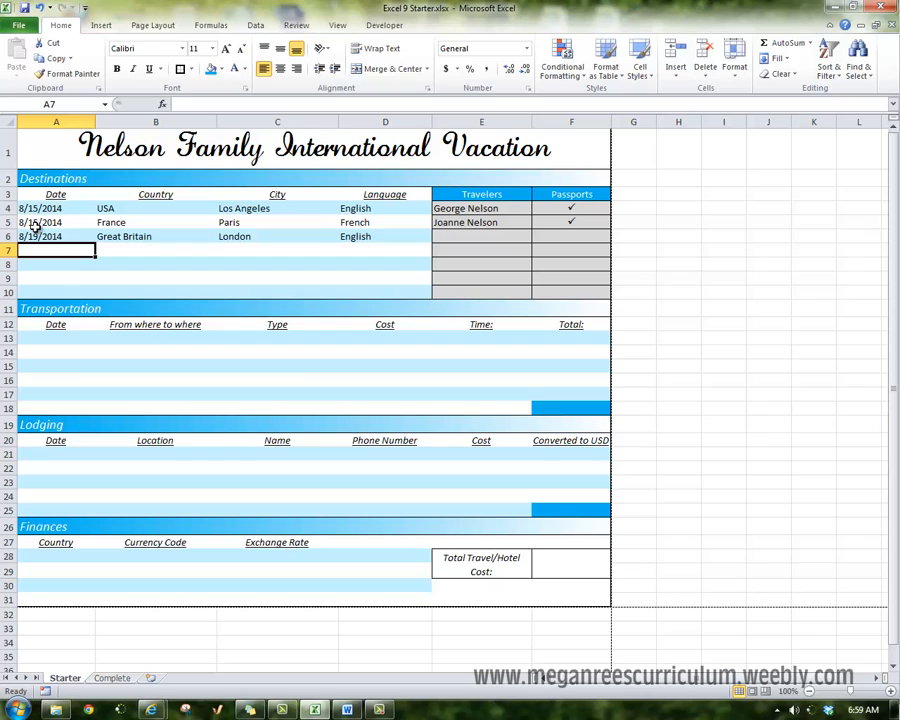
Fill row 7 of Destinations with date 8/24/2014, country Argentina, city Buenos Aires and language Spanish.
text(8)
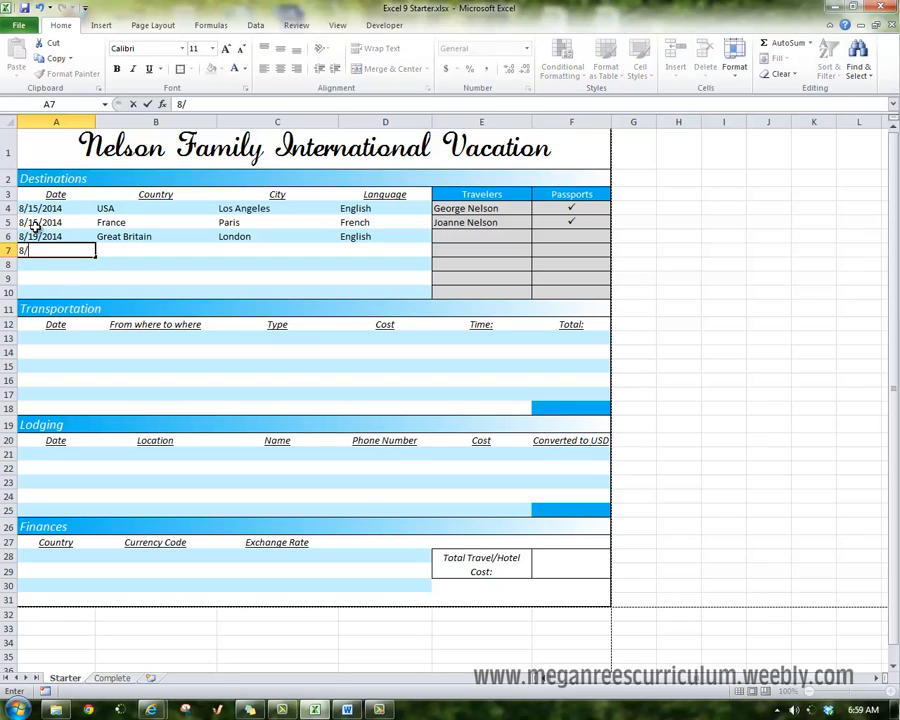
text(/24/2014)
key(Tab)
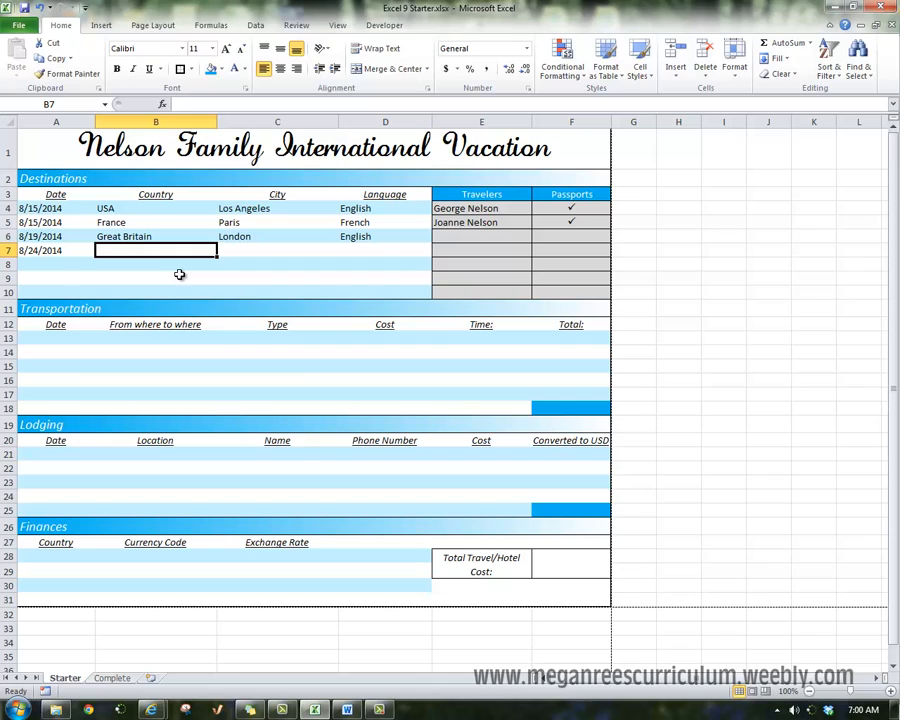
text(Argent)
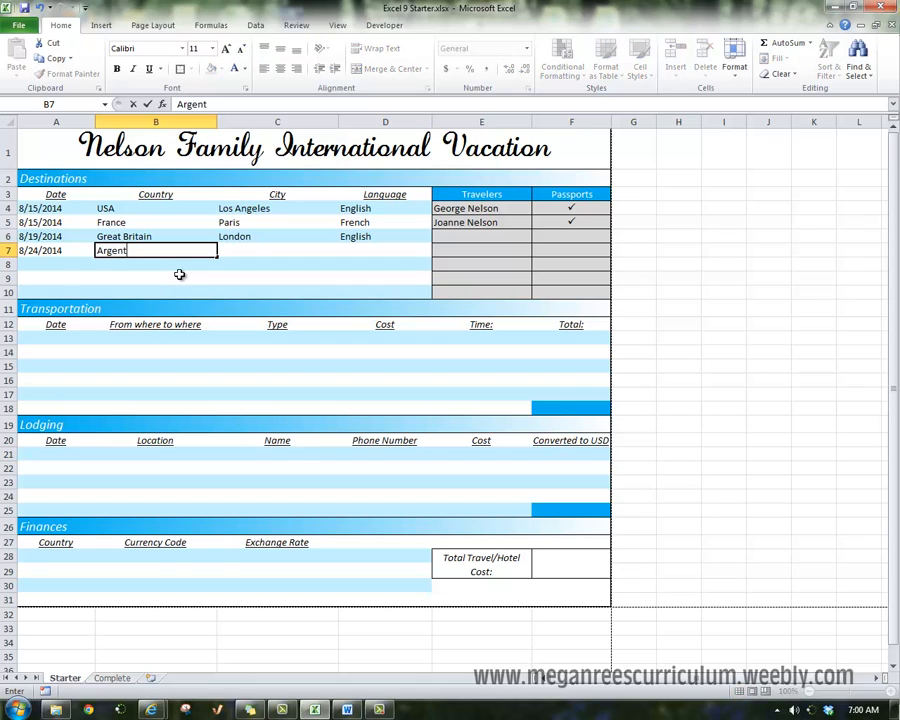
text(ina)
click(245, 251)
text(B)
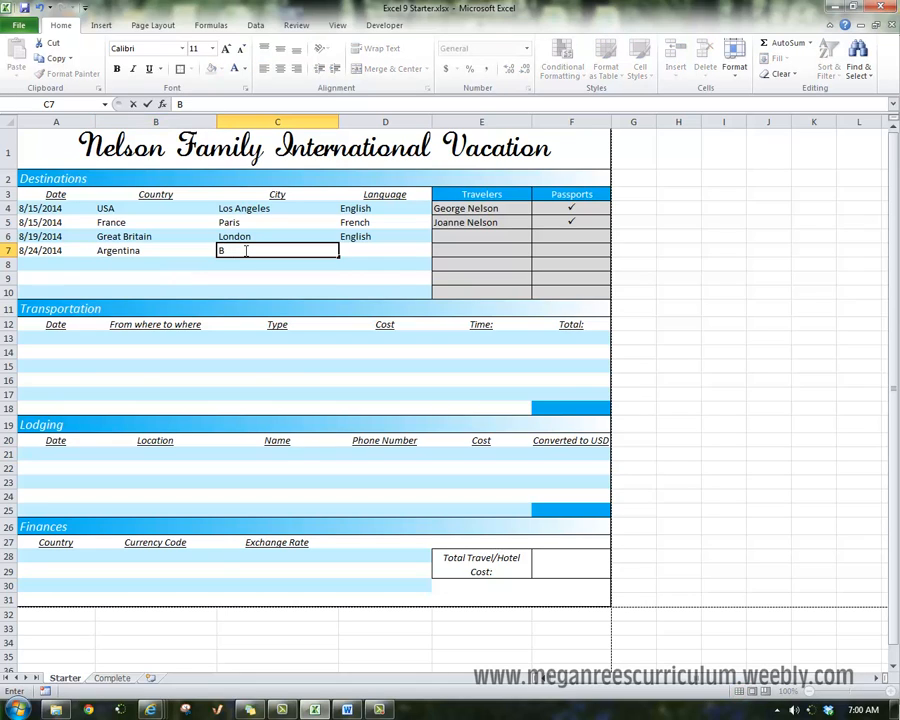
text(uenos Aires)
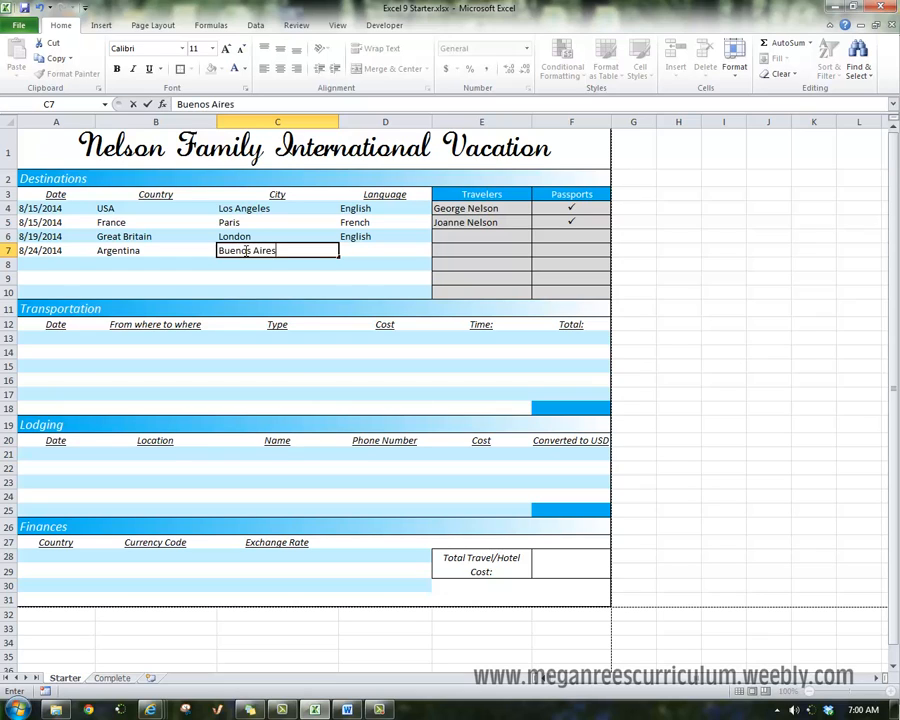
key(Tab)
text(Spanish)
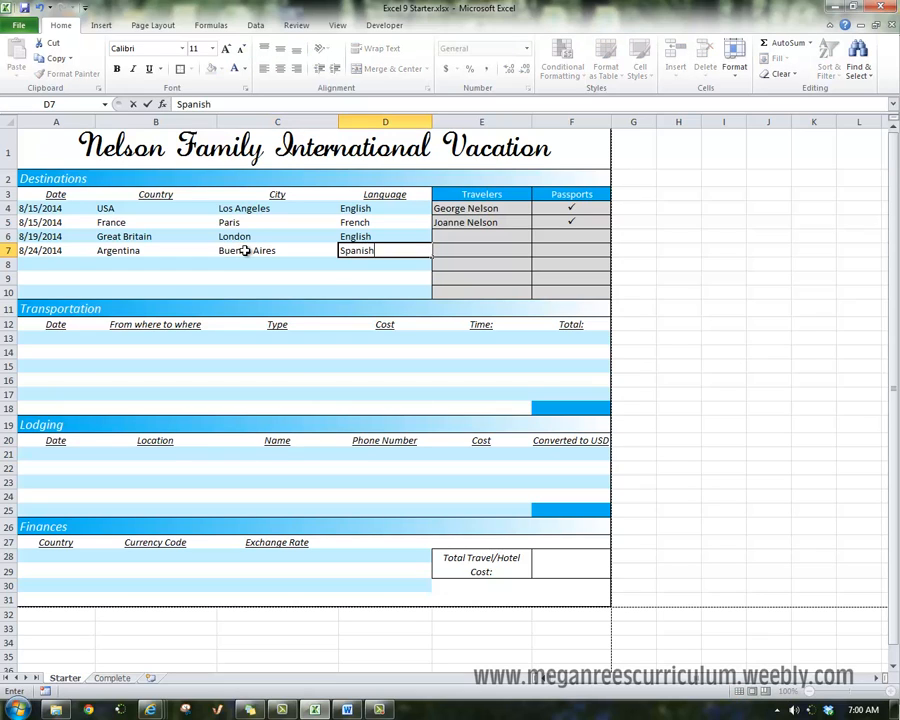
key(Return)
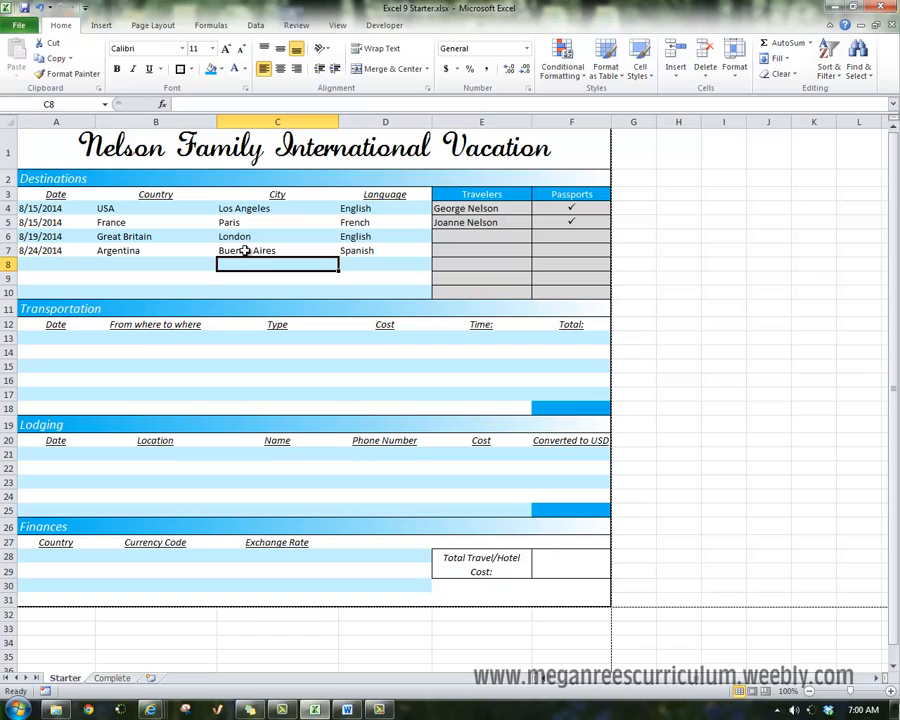
click(246, 309)
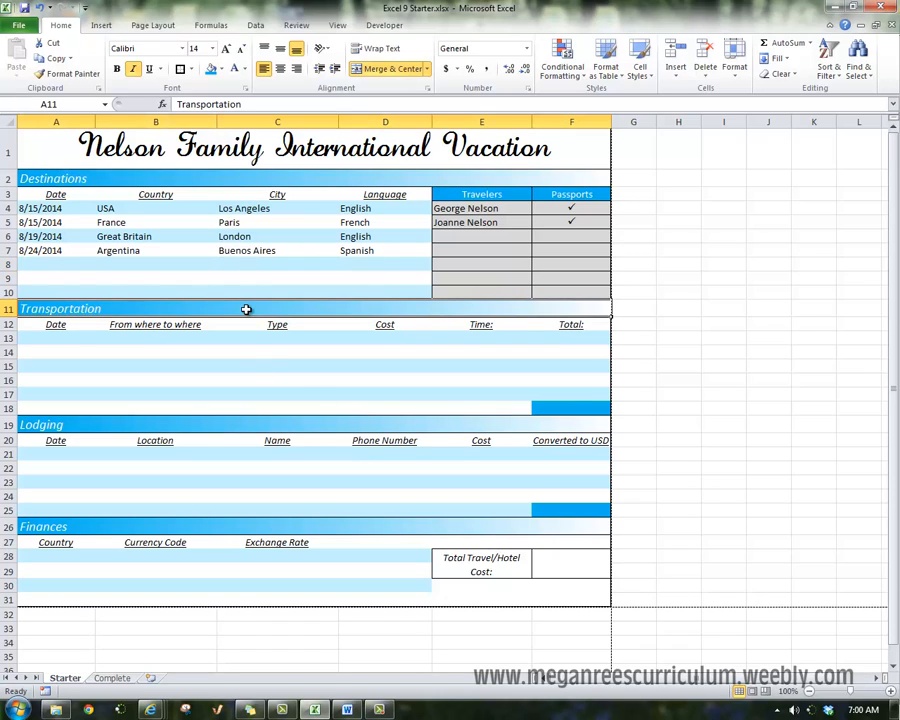
drag(176, 236, 166, 248)
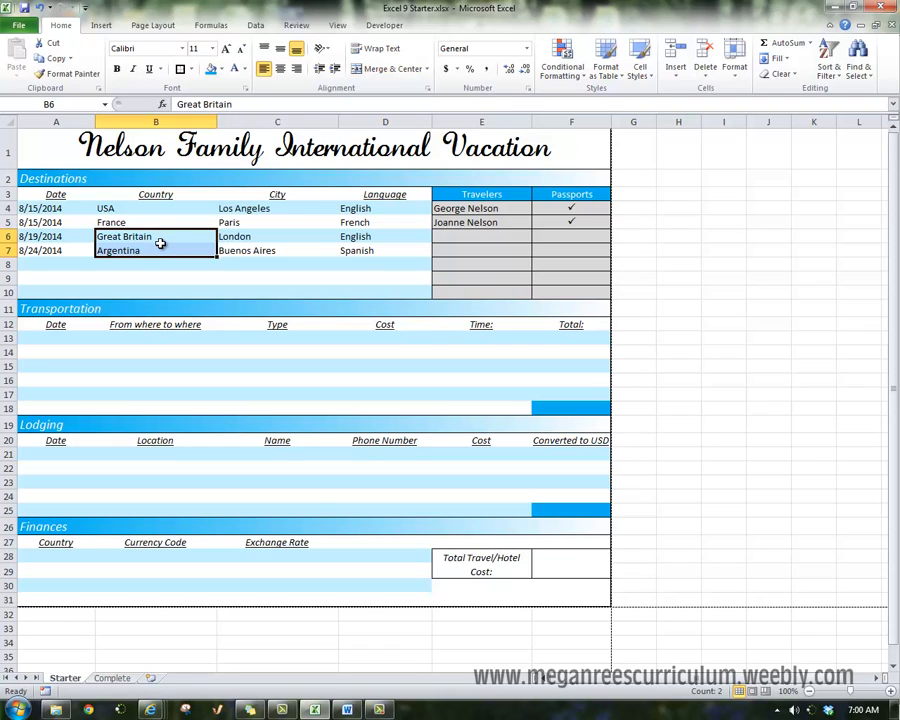
click(223, 238)
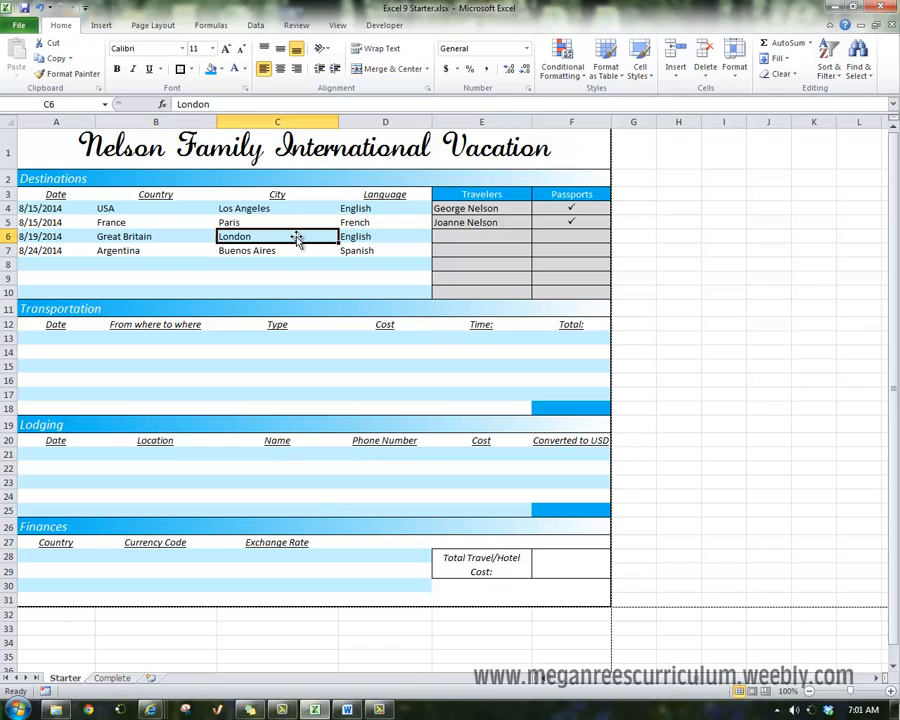
click(230, 265)
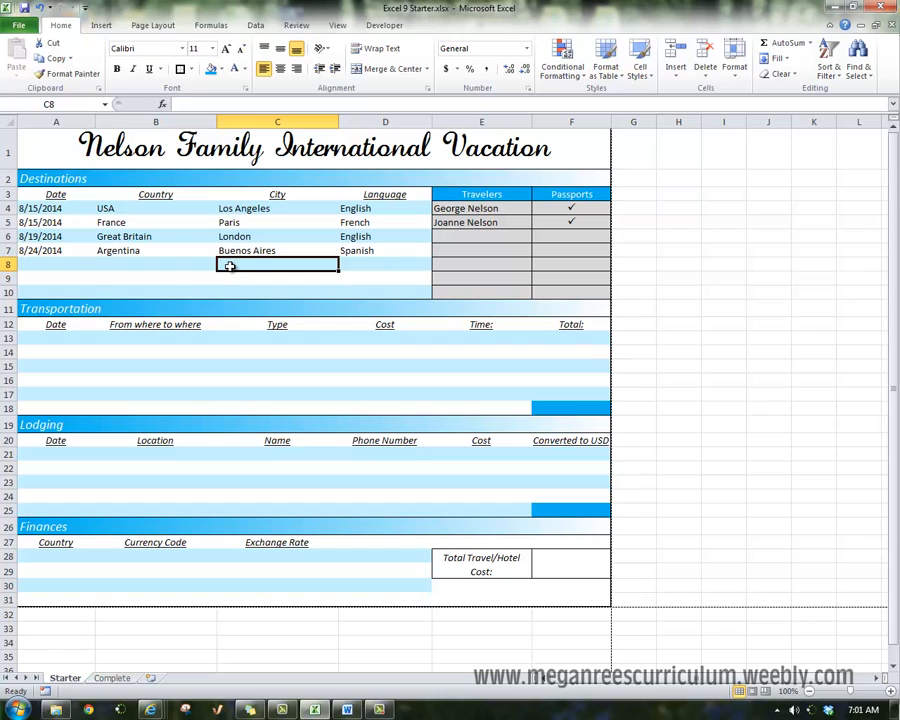
click(162, 278)
click(72, 250)
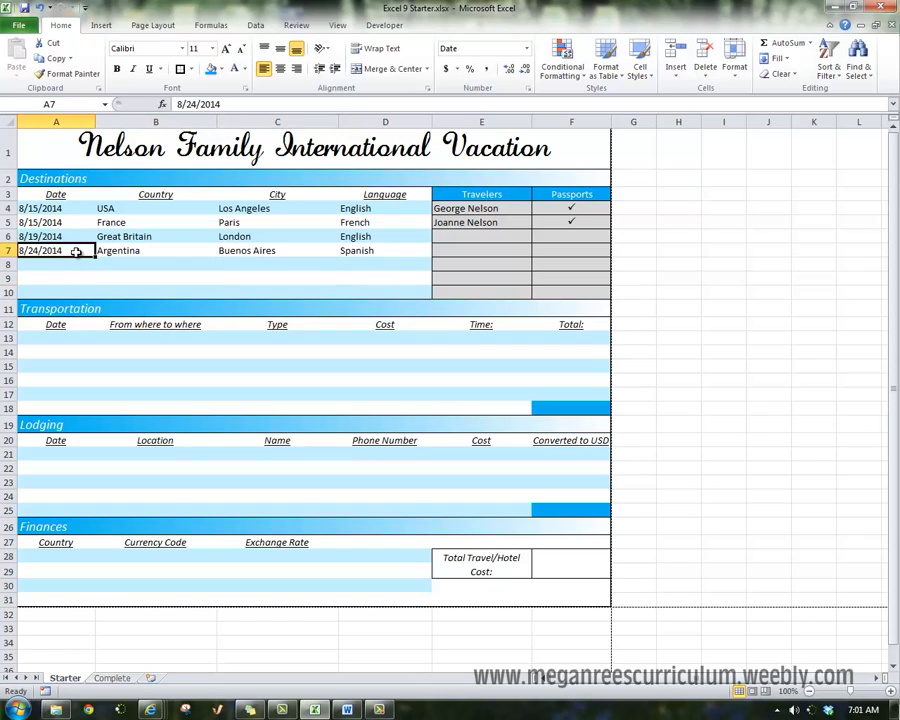
Fill row 8 of Destinations with date 8/31/204, country USA, city Los Angeles and language English.
click(63, 264)
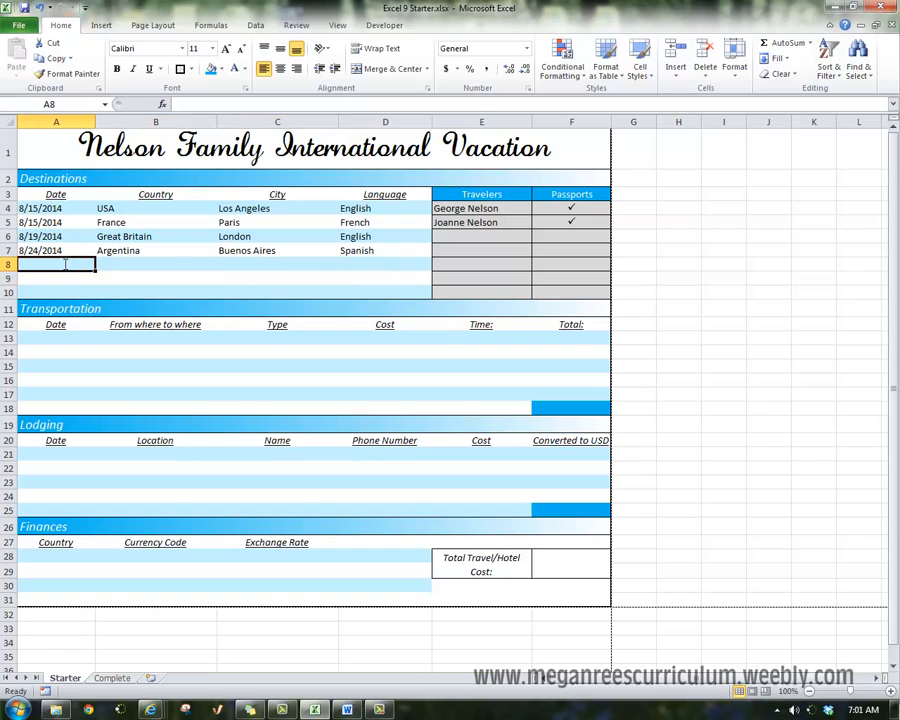
text(8/31/)
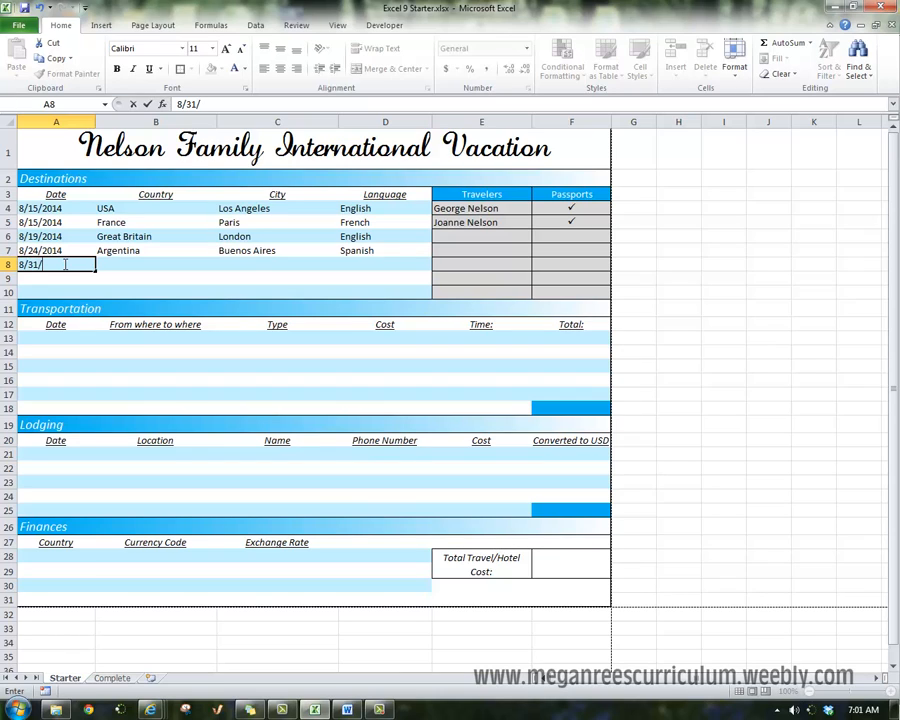
text(204)
key(Tab)
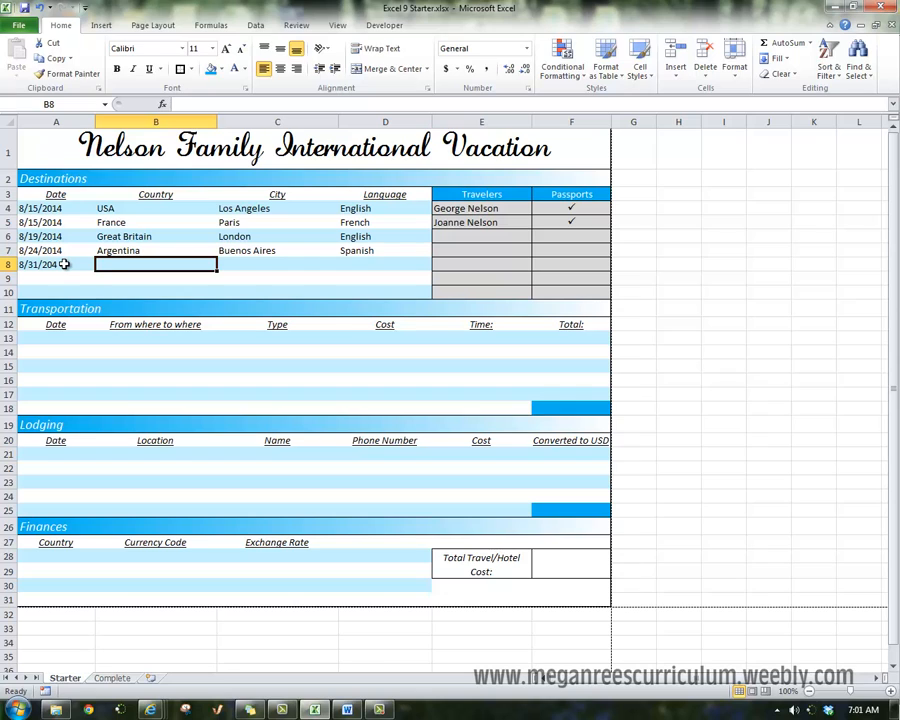
text(Us)
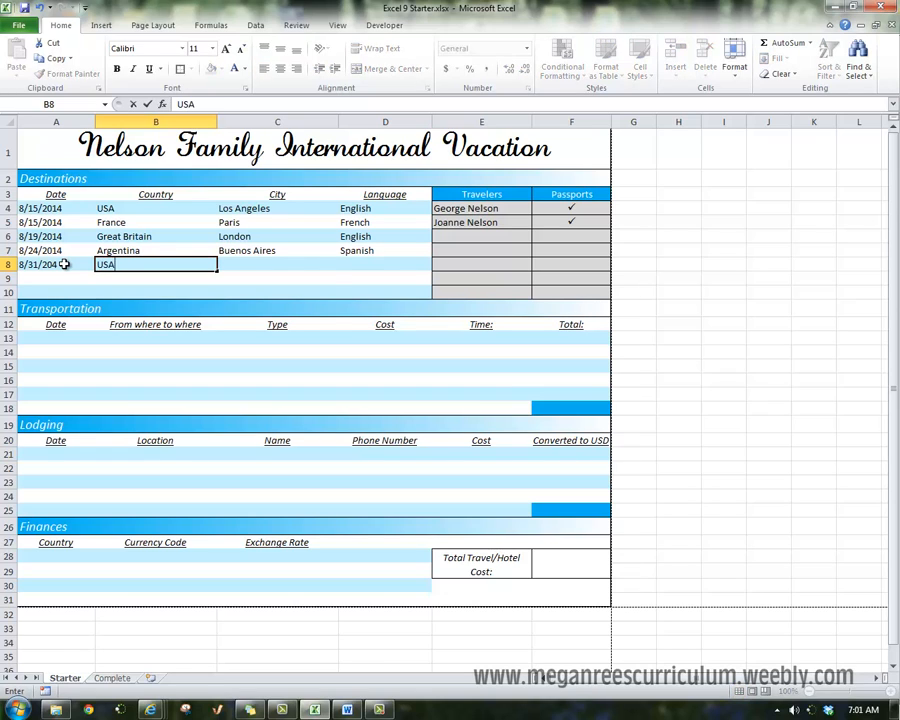
key(Tab)
text(Los)
key(Tab)
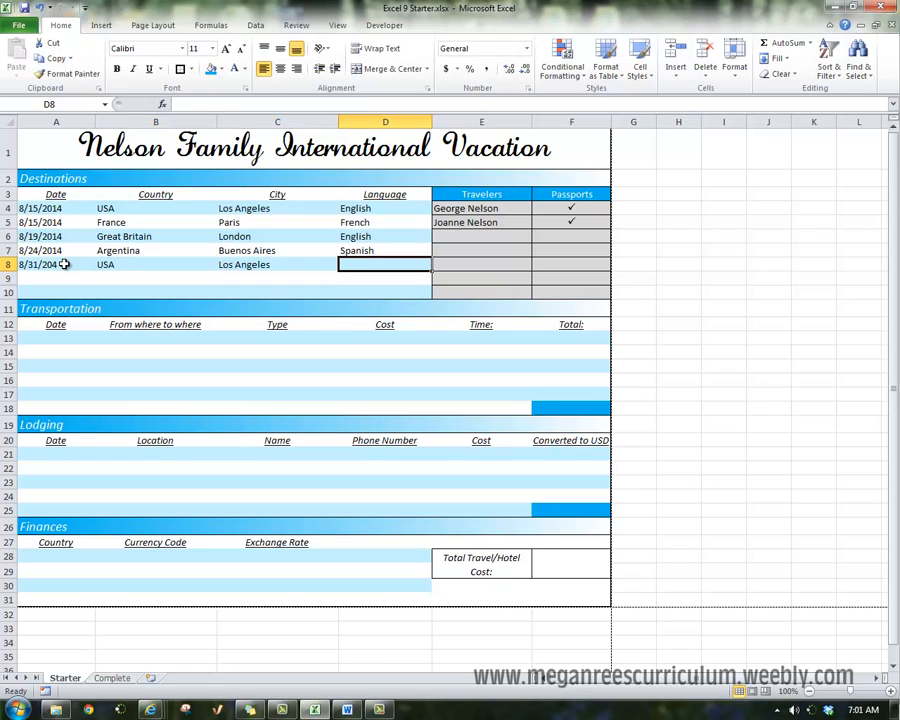
text(E)
key(Return)
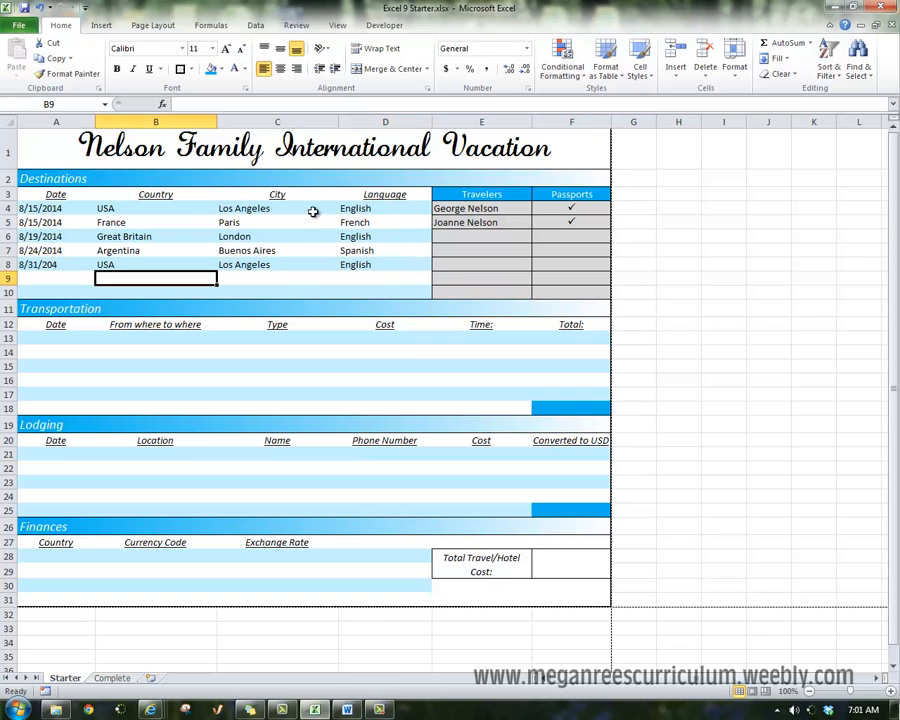
Review the route's countries and cities leg by leg and the travel dates in A4:A8 before planning transportation.
drag(48, 208, 318, 211)
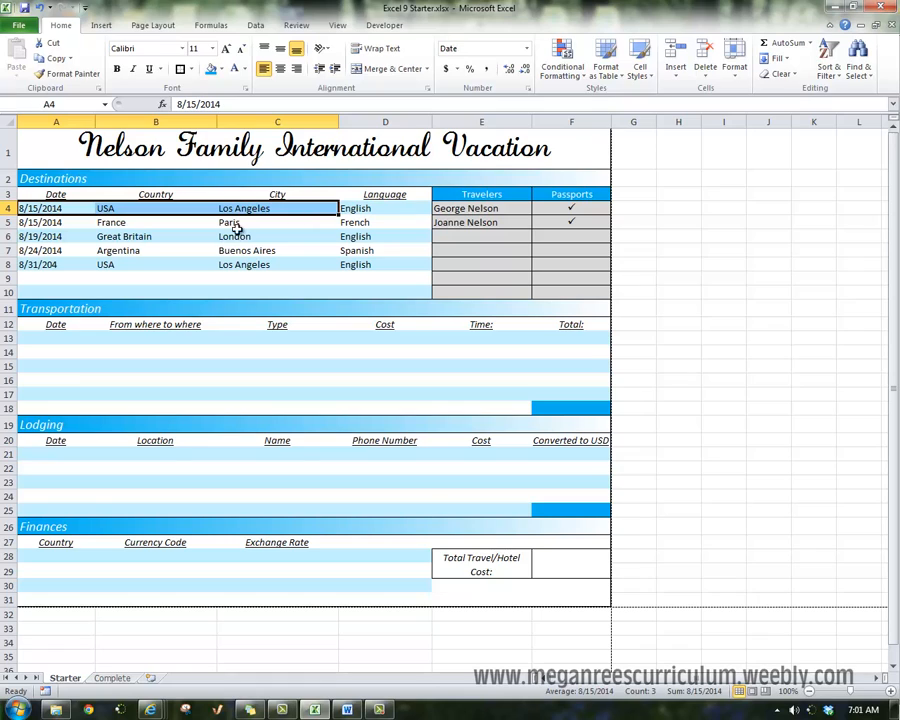
drag(80, 221, 240, 219)
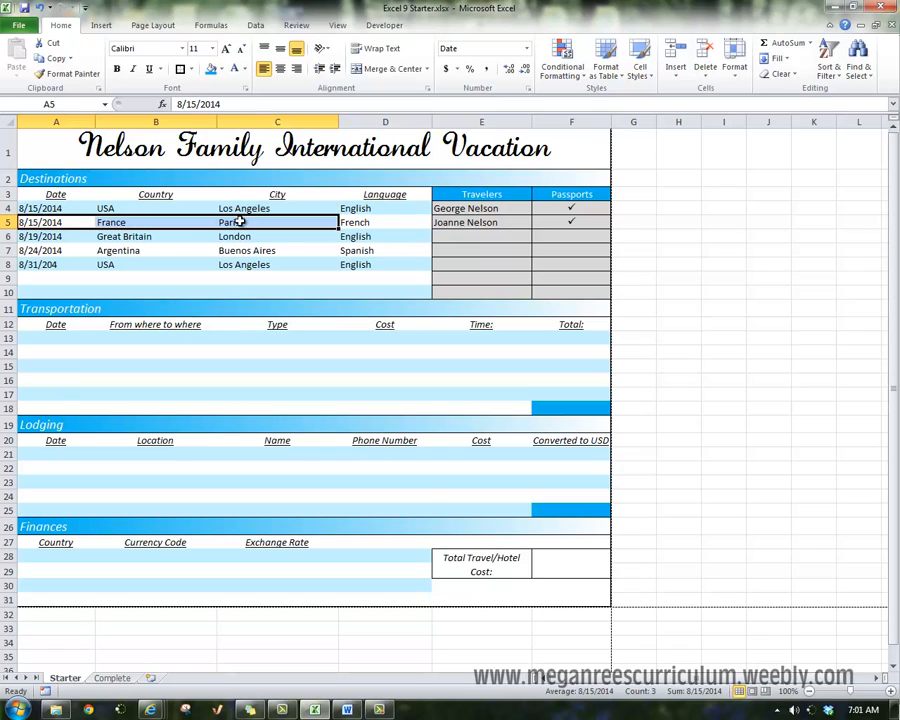
drag(132, 237, 266, 242)
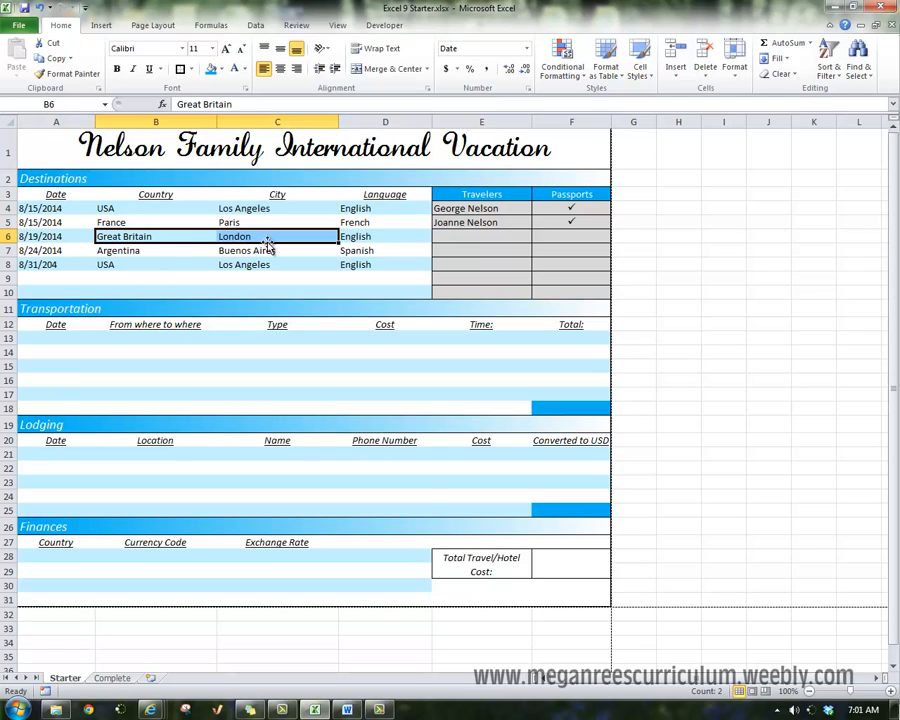
drag(124, 252, 280, 260)
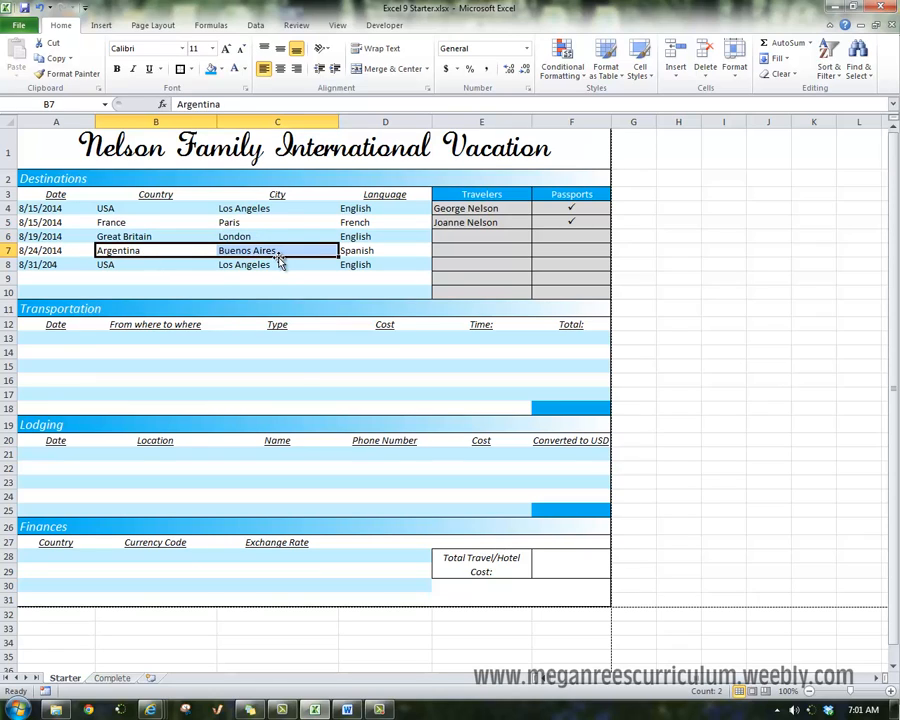
click(221, 342)
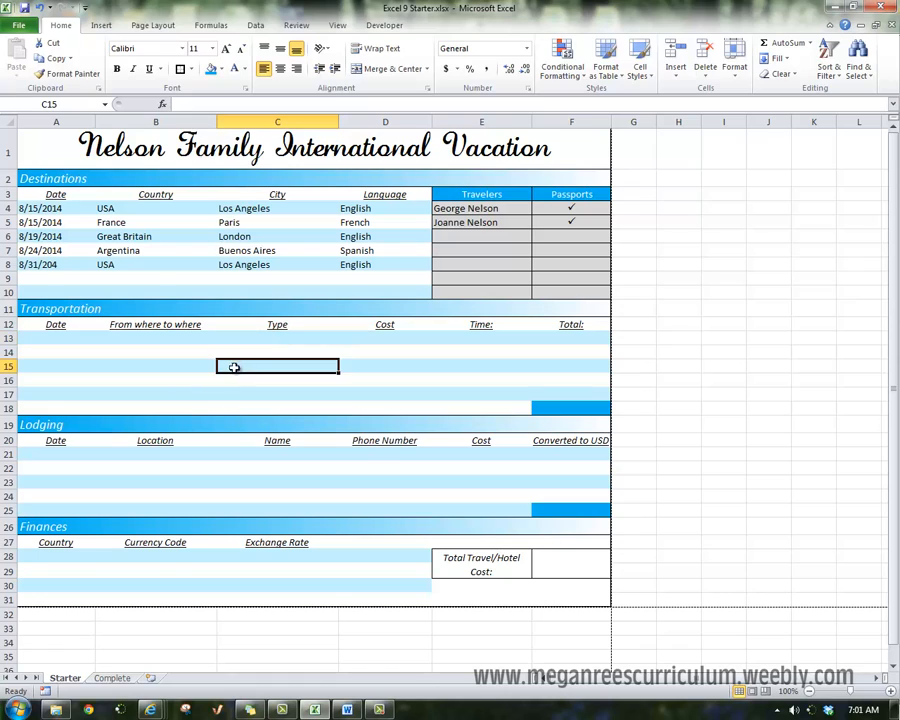
click(124, 345)
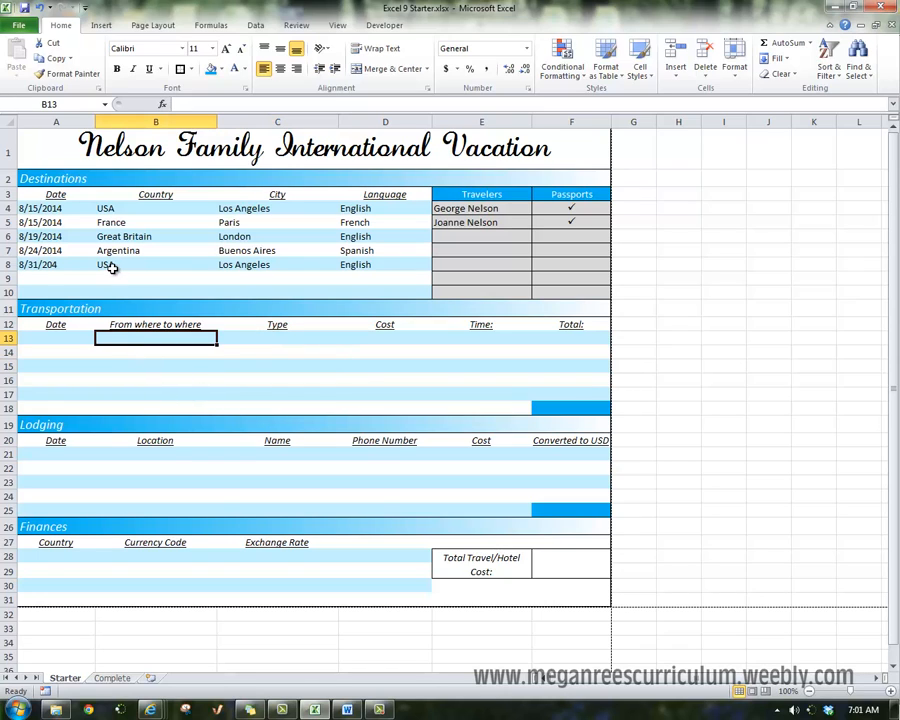
drag(45, 210, 44, 262)
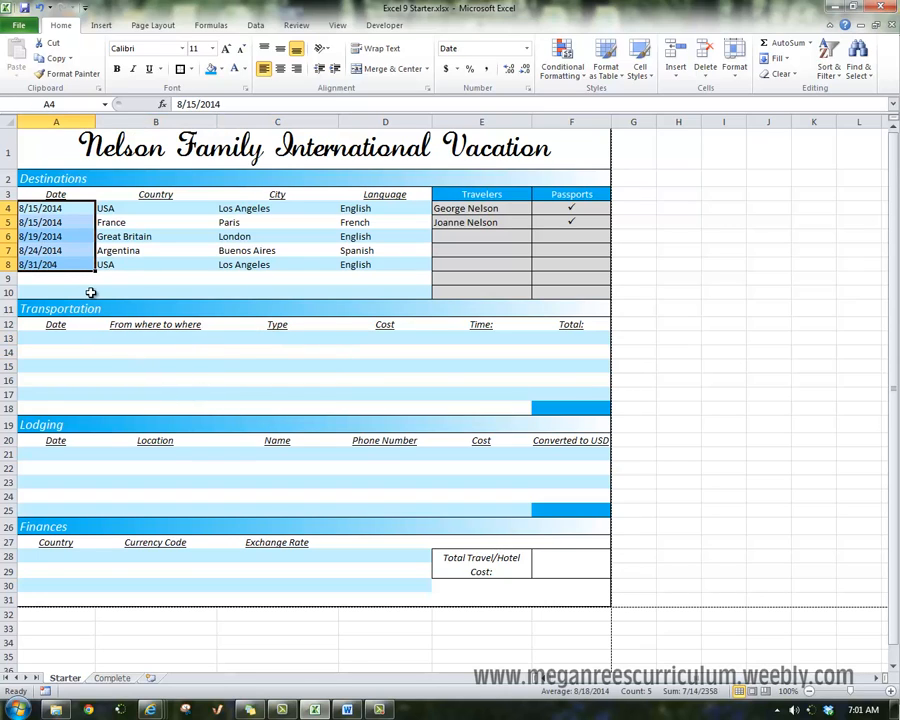
click(73, 310)
click(79, 293)
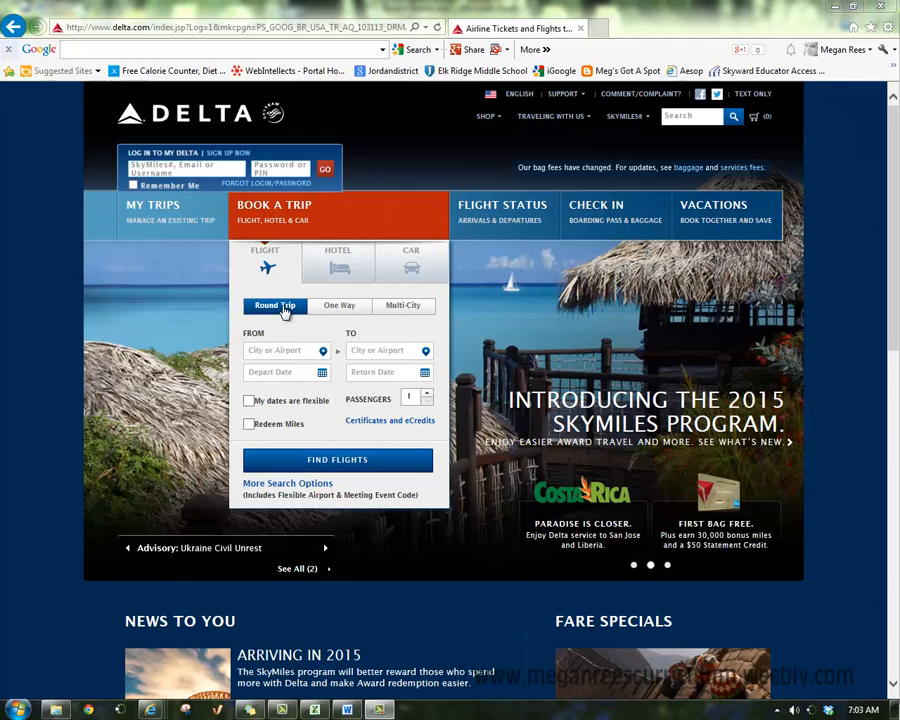
Set the flight search route from LAX to Paris Area Airports (PAR).
click(268, 351)
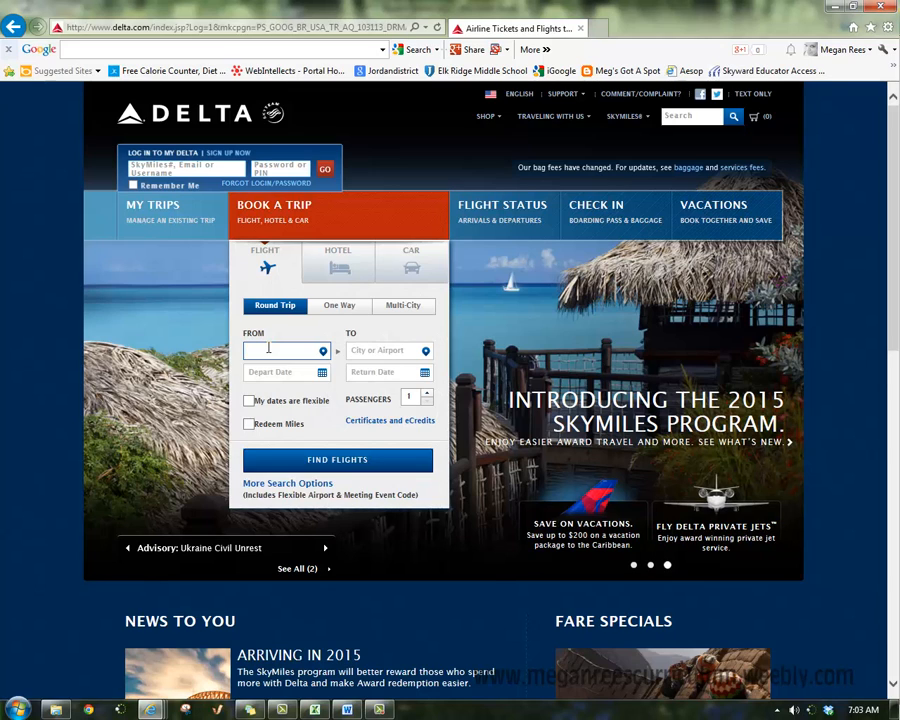
text(LAX)
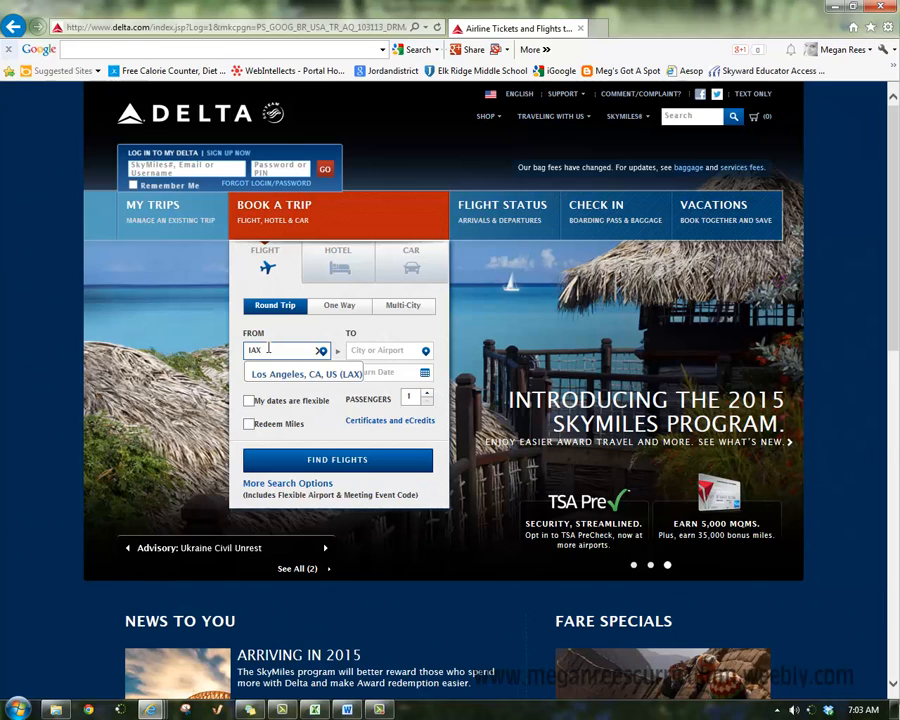
click(275, 376)
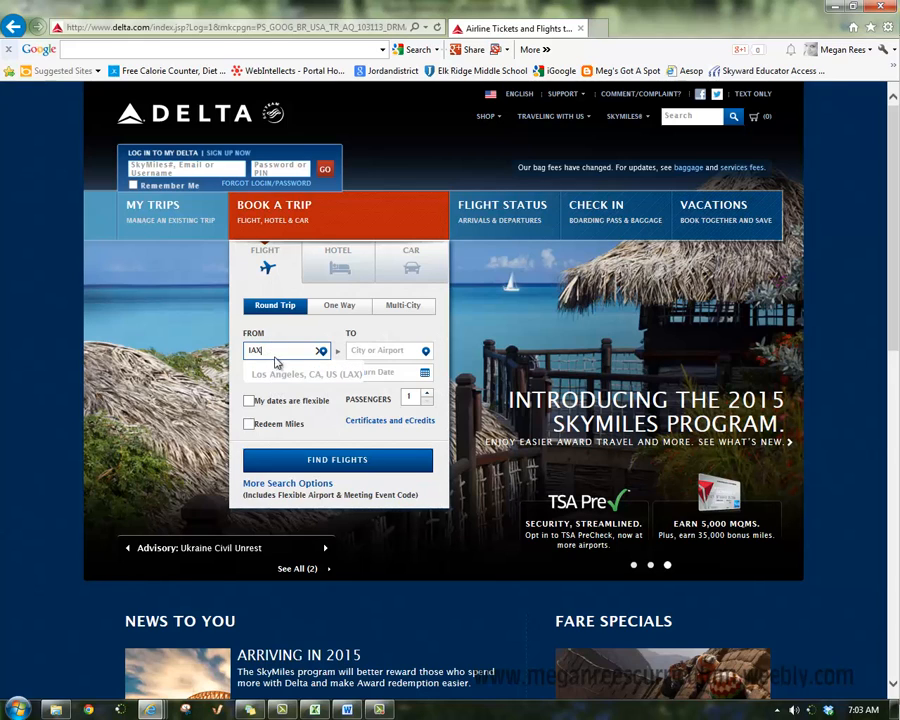
click(405, 349)
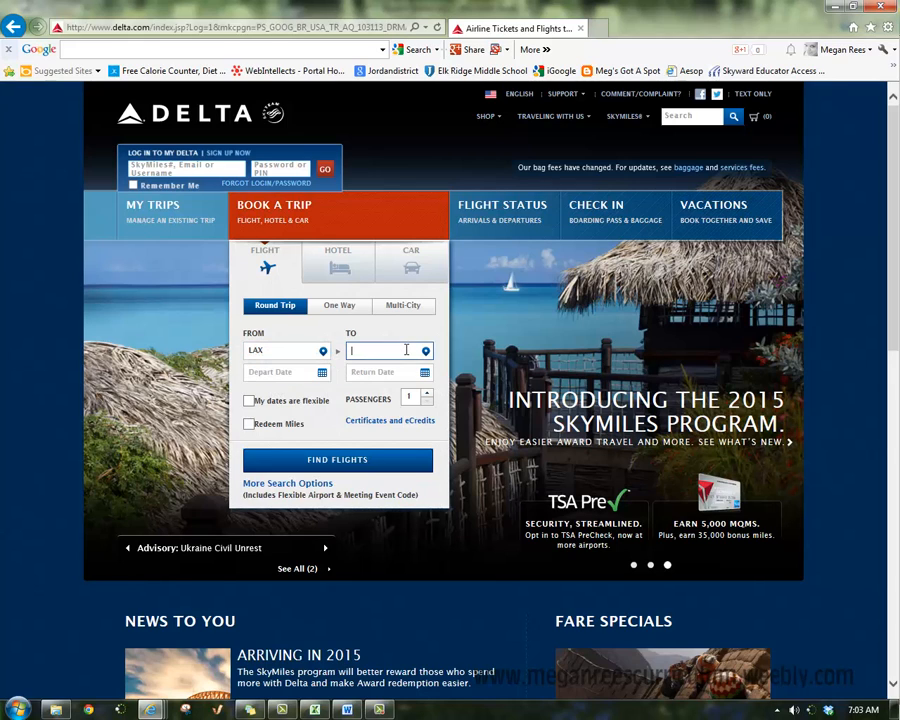
text(kpa)
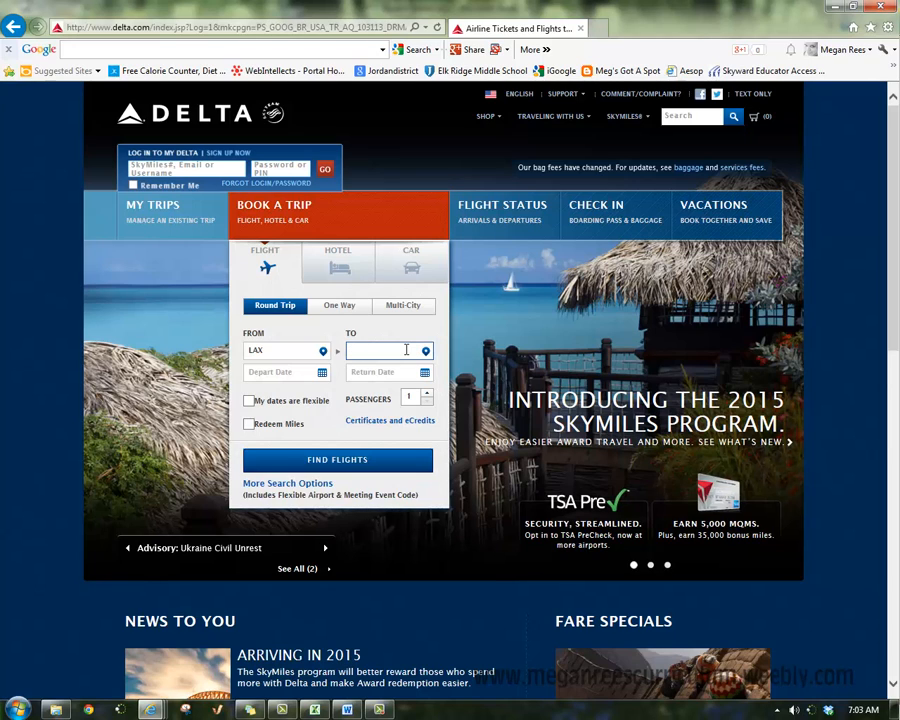
text(paris)
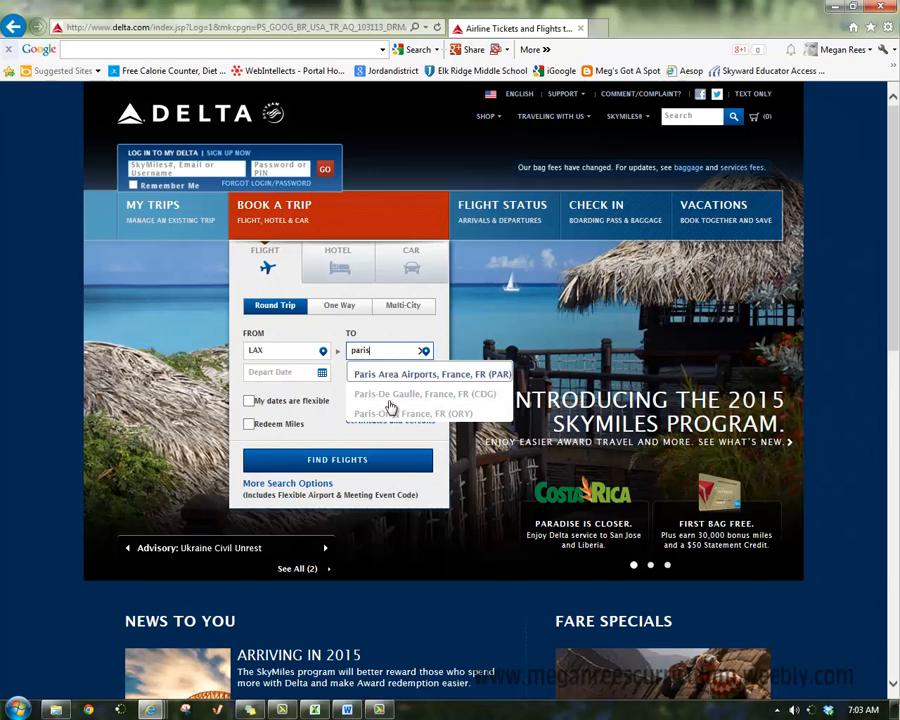
click(440, 375)
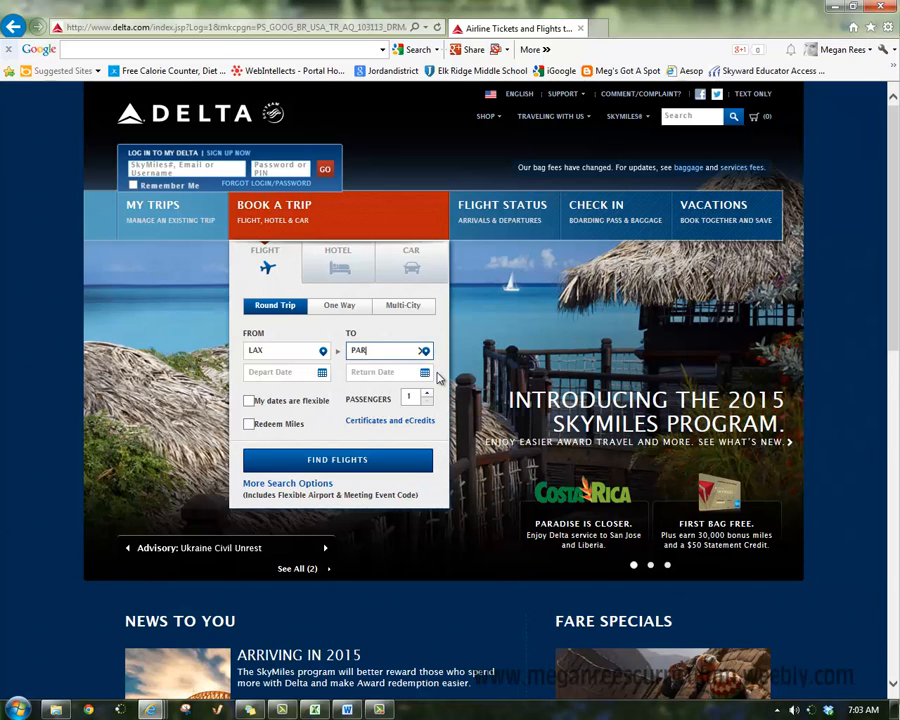
Set the flight's depart date to 08/15/2014.
click(320, 375)
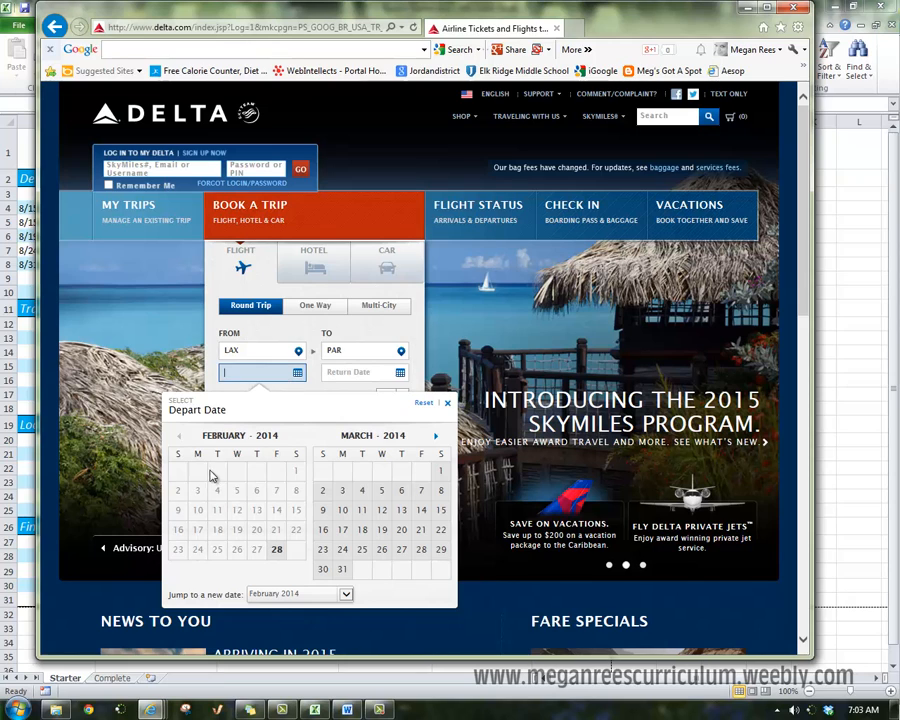
click(442, 438)
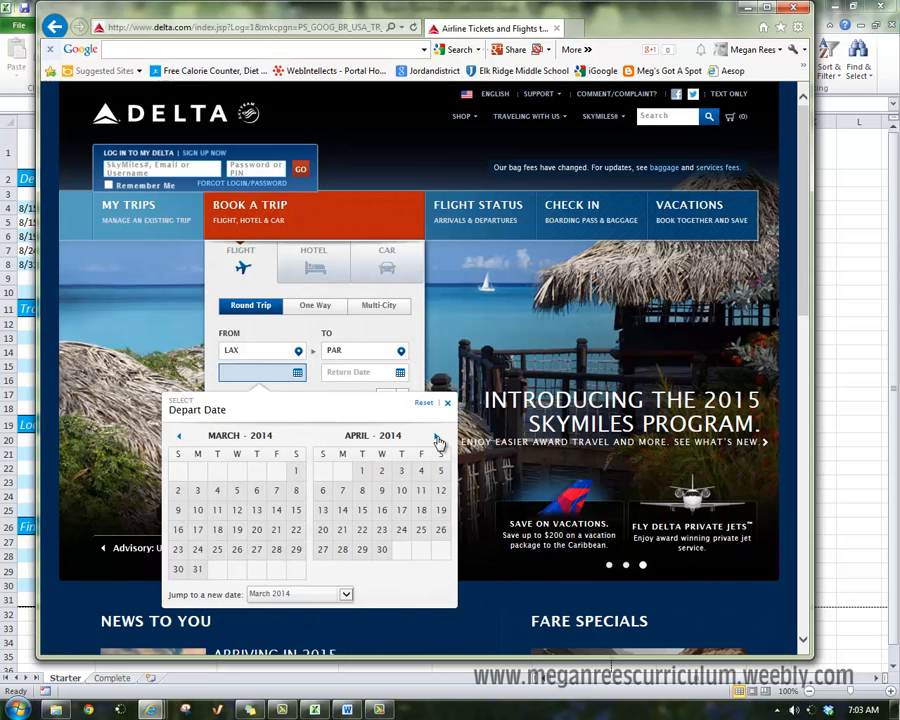
click(441, 438)
click(441, 438)
click(441, 438)
click(440, 438)
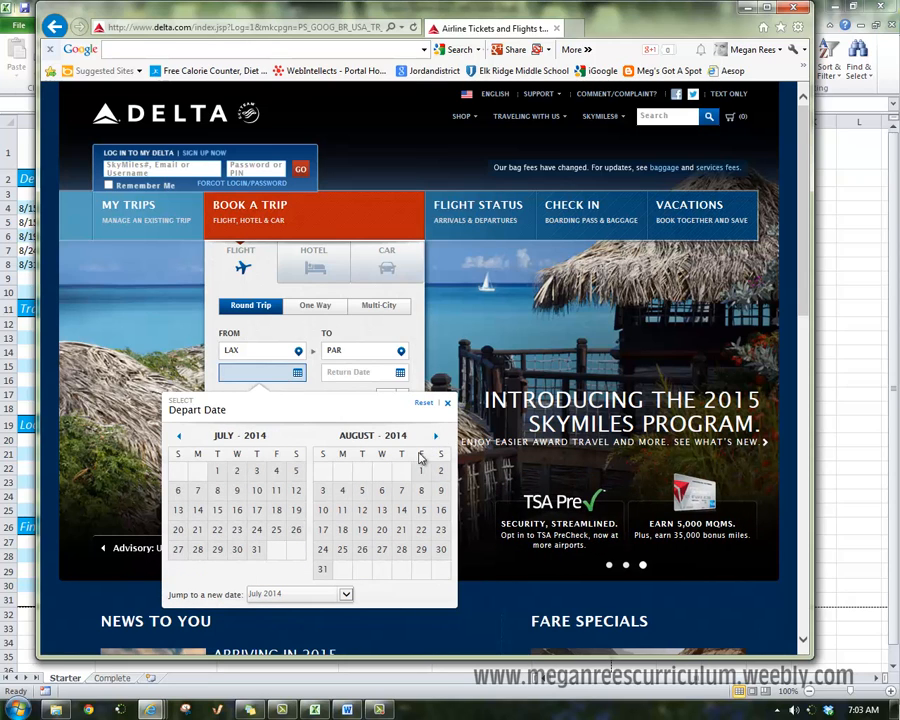
click(421, 511)
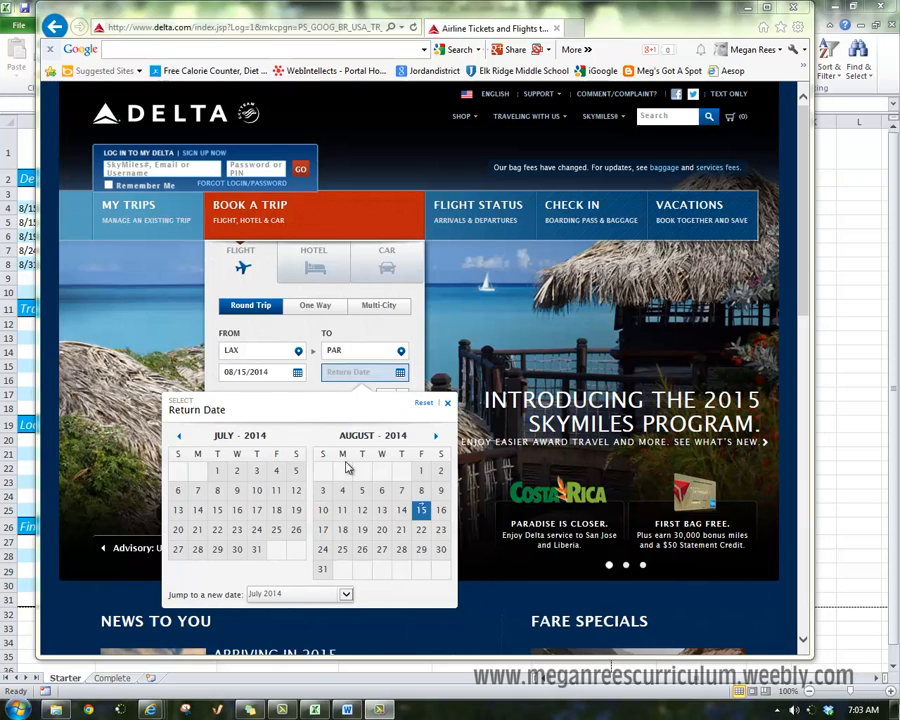
Change the search to a one-way trip for 2 passengers and find the flights.
click(309, 308)
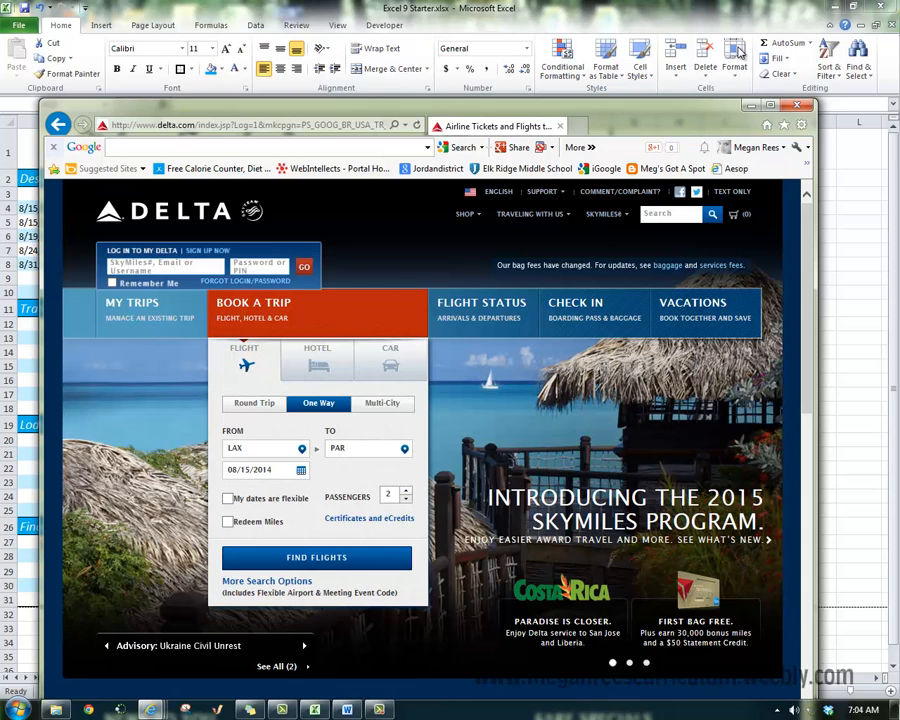
click(313, 561)
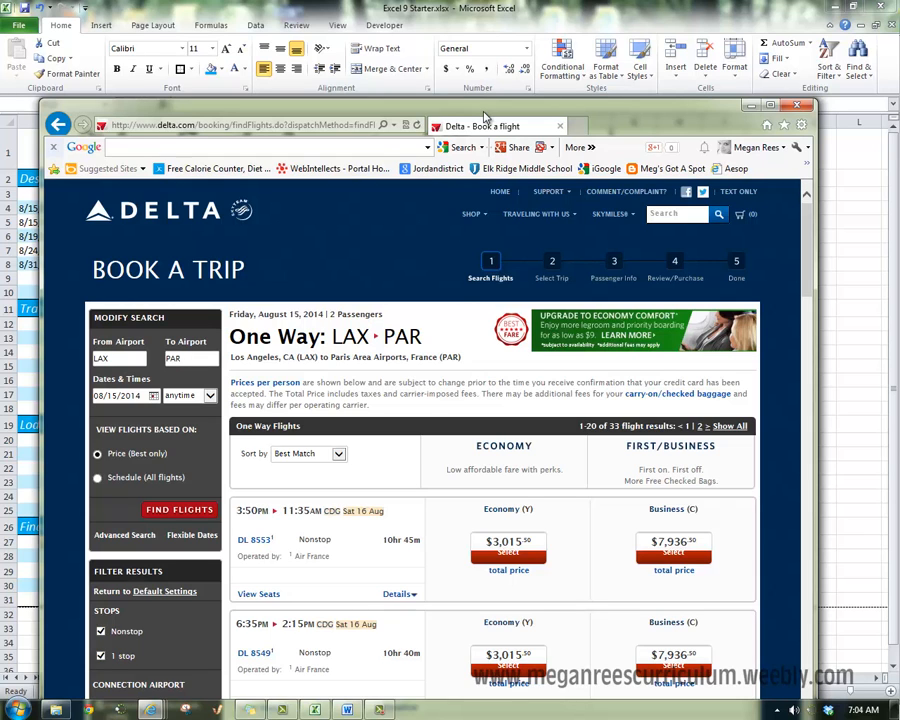
drag(617, 122, 627, 37)
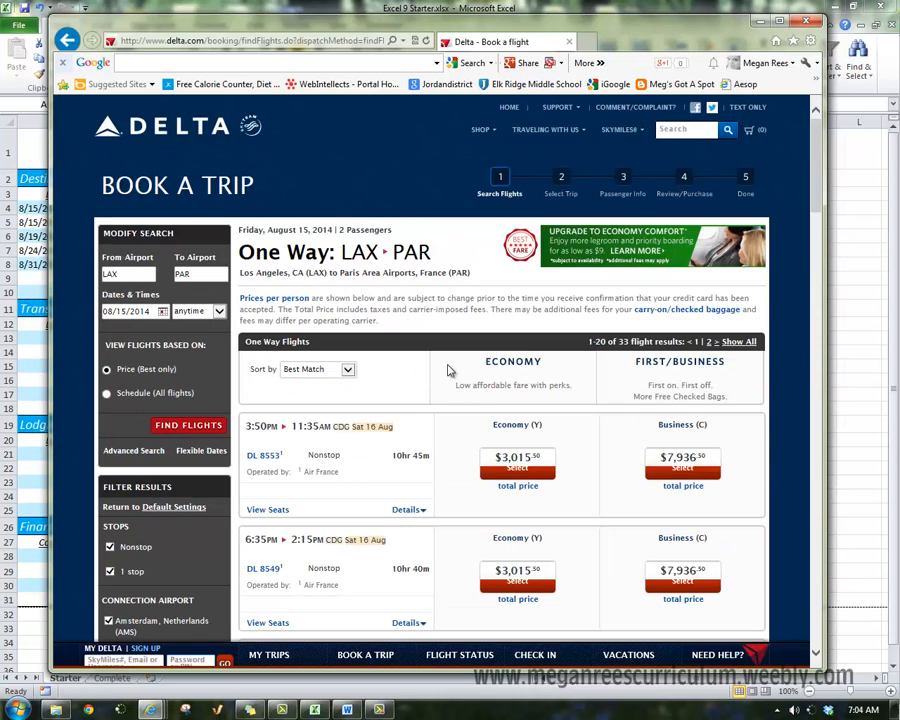
Compare the departure times, stops, durations and fares of the one-way flights from LAX to PAR.
scroll(368, 503, down, 2)
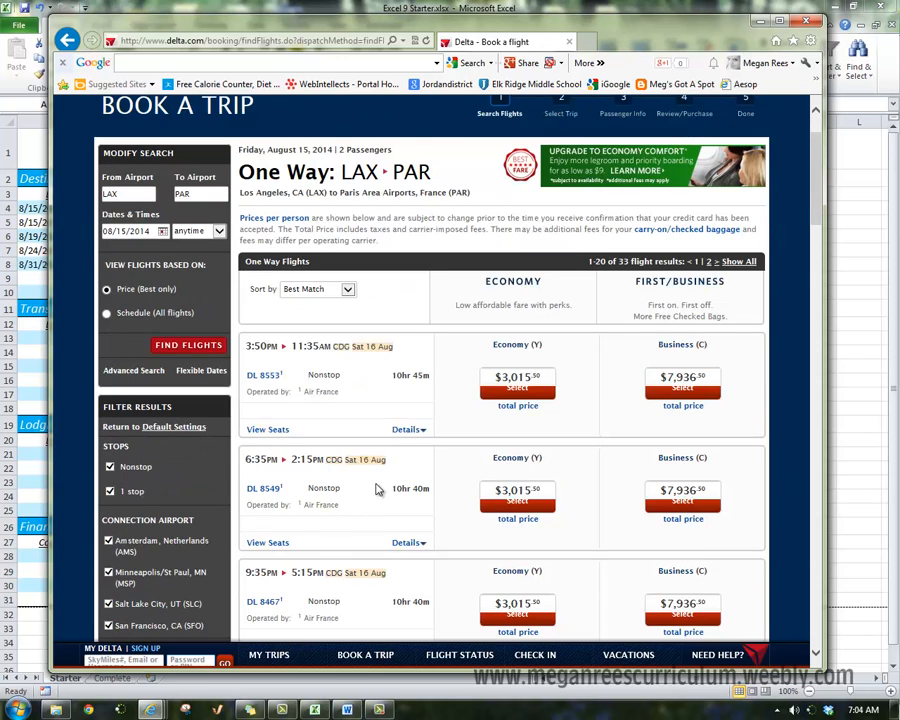
scroll(388, 468, down, 4)
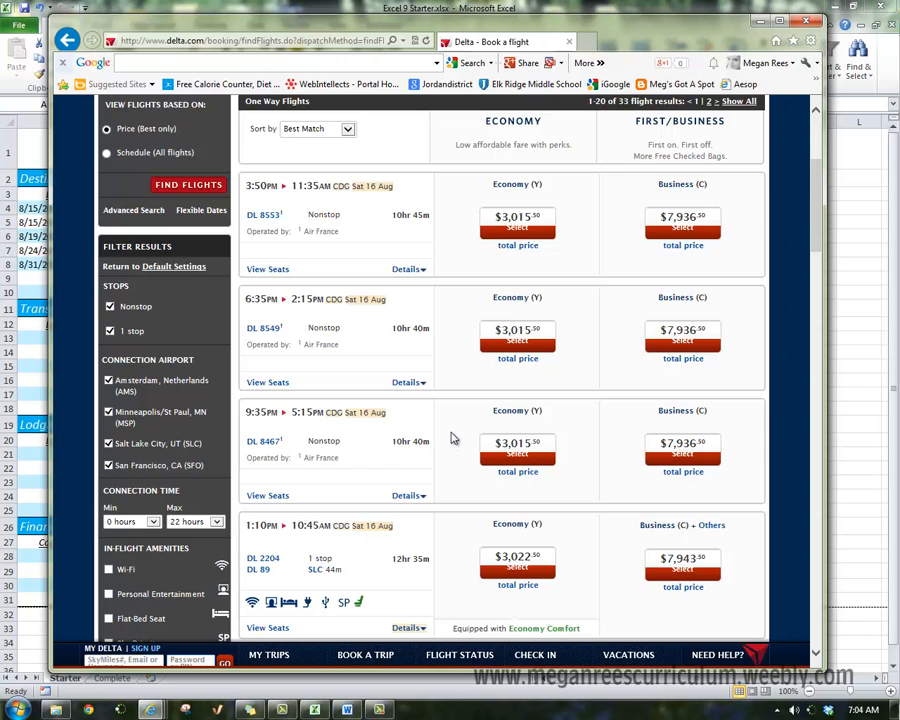
scroll(452, 434, down, 3)
scroll(452, 434, up, 2)
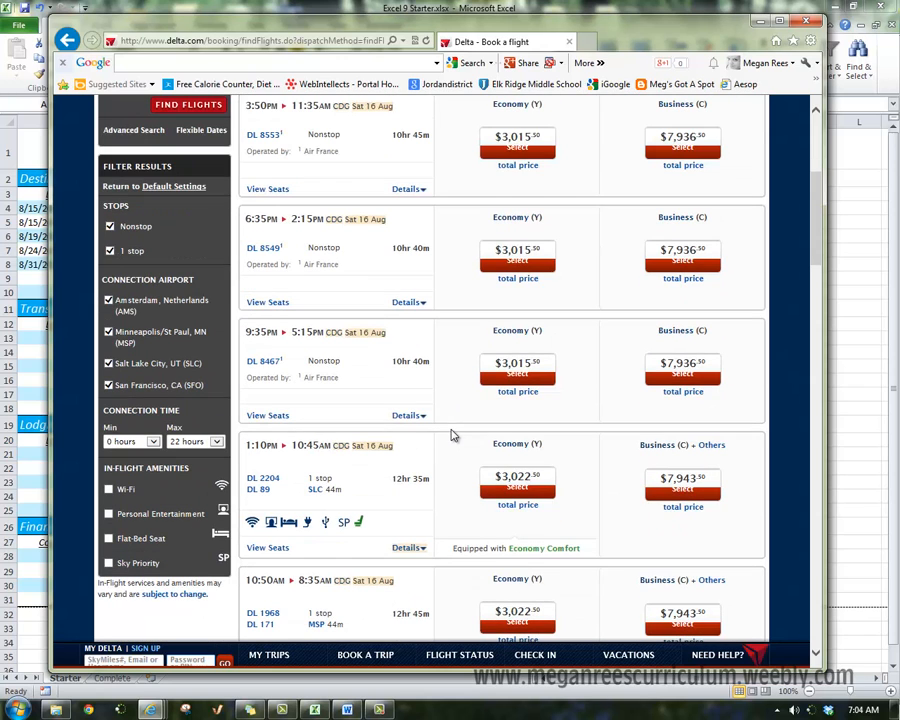
scroll(360, 367, up, 5)
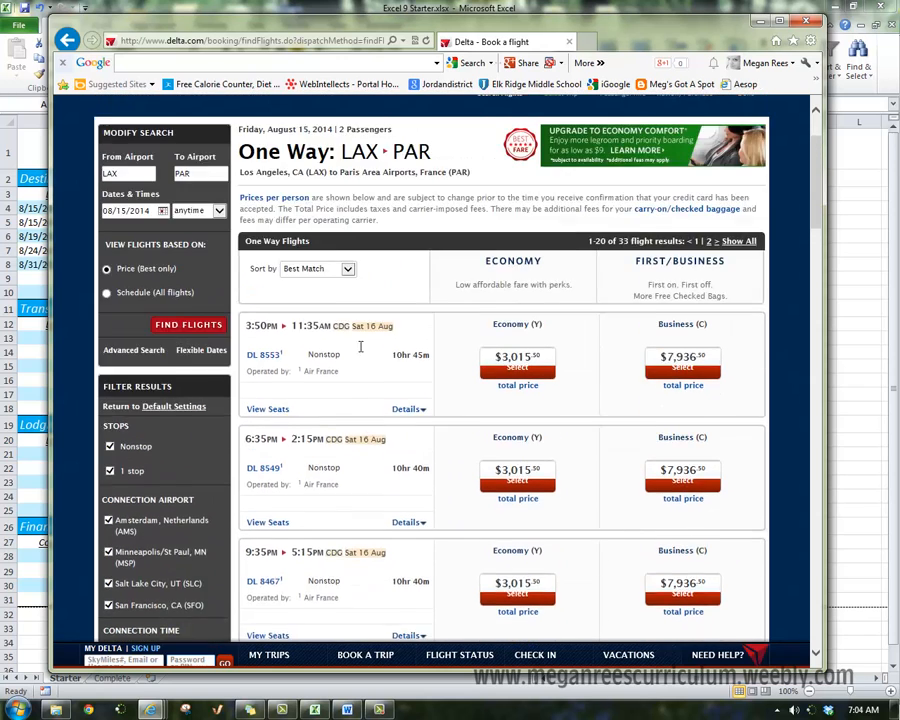
scroll(361, 345, down, 2)
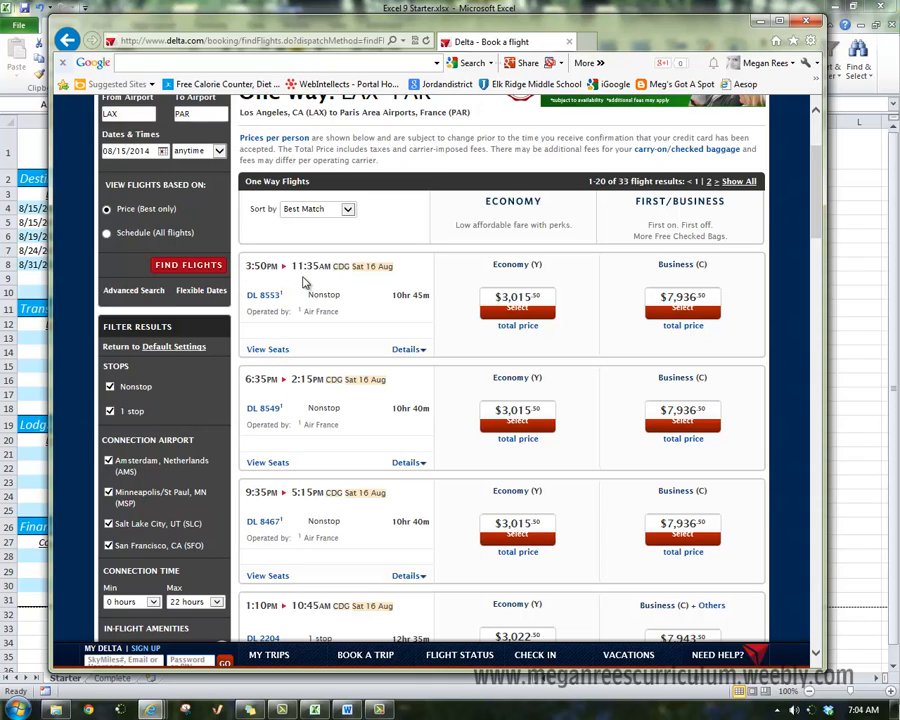
scroll(305, 394, down, 5)
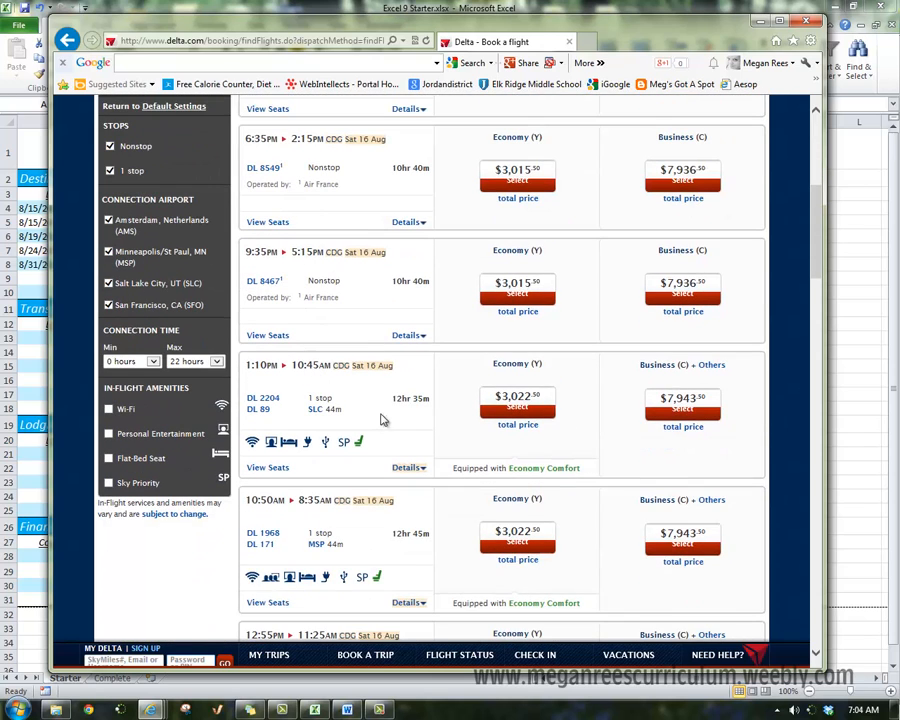
scroll(388, 421, up, 8)
scroll(370, 414, down, 2)
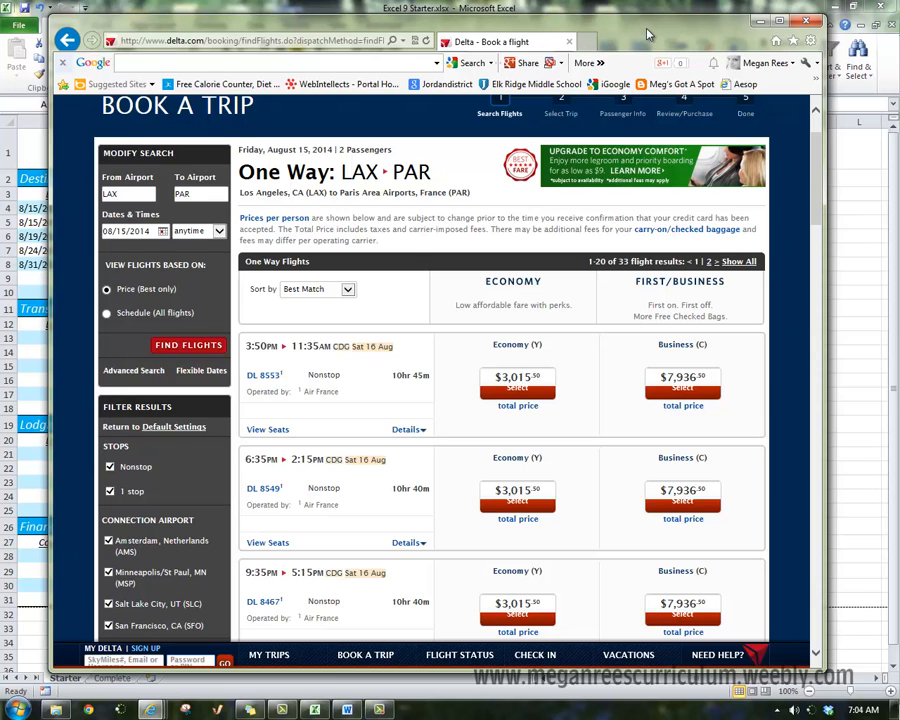
Switch to the Excel workbook and enter date 8/15/14 and route LAX to PAR in row 13 of Transportation.
click(760, 20)
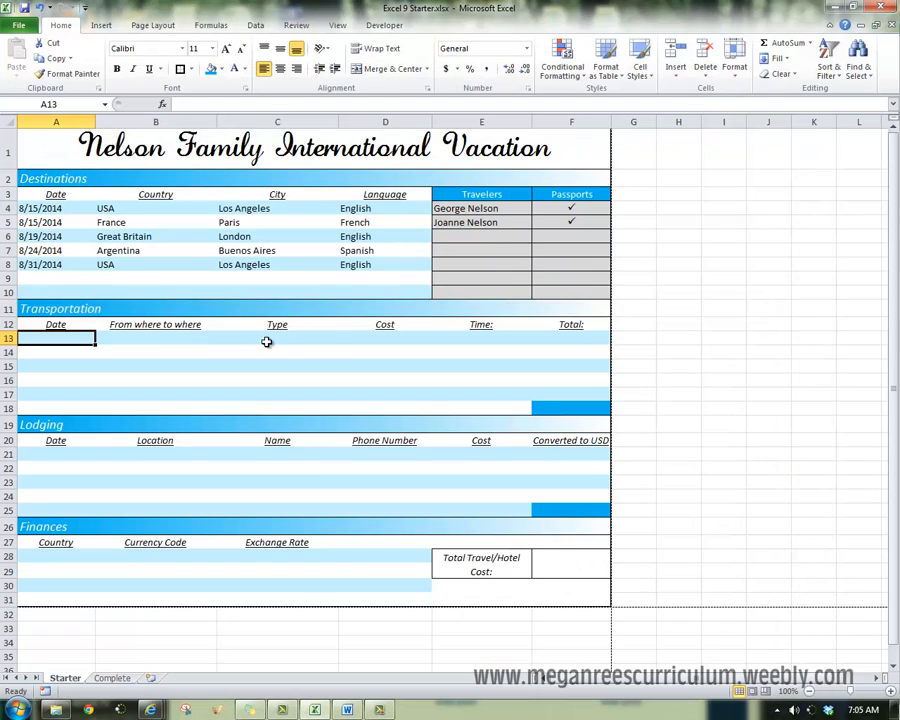
click(266, 342)
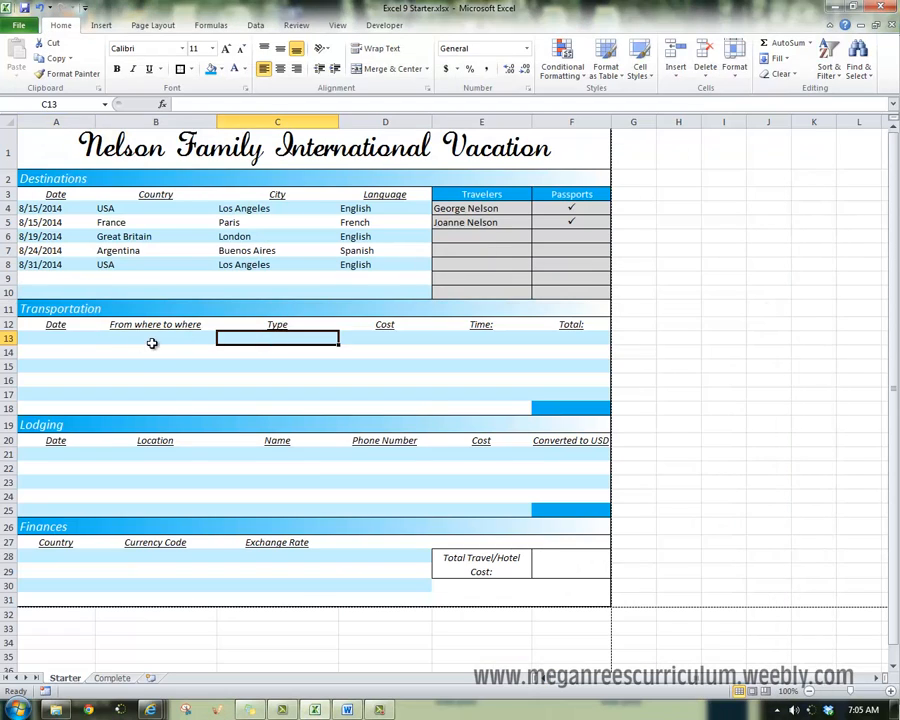
click(60, 338)
text(8/15/14)
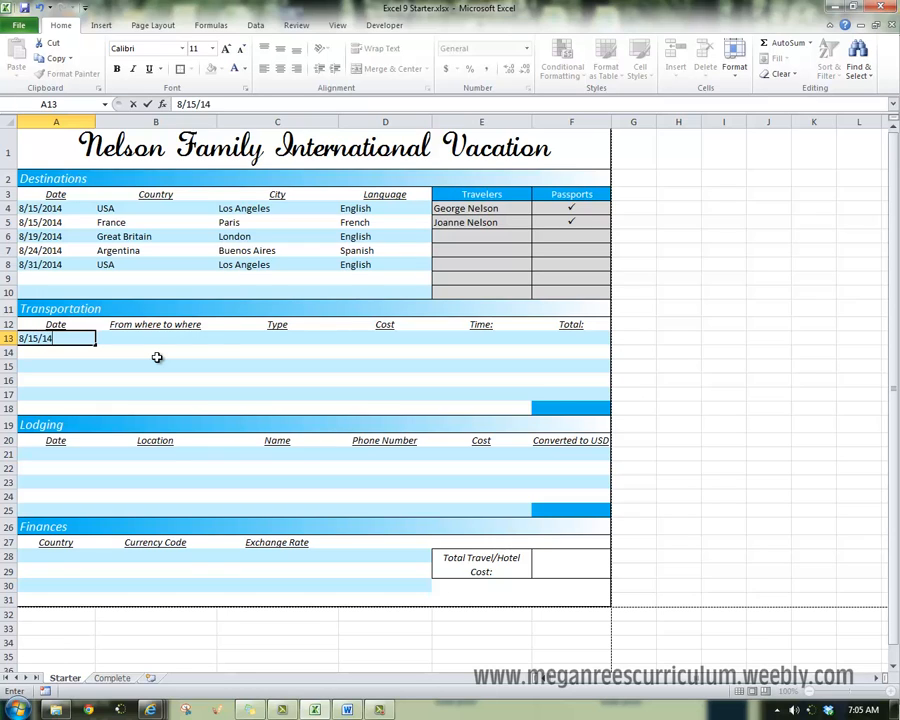
key(Tab)
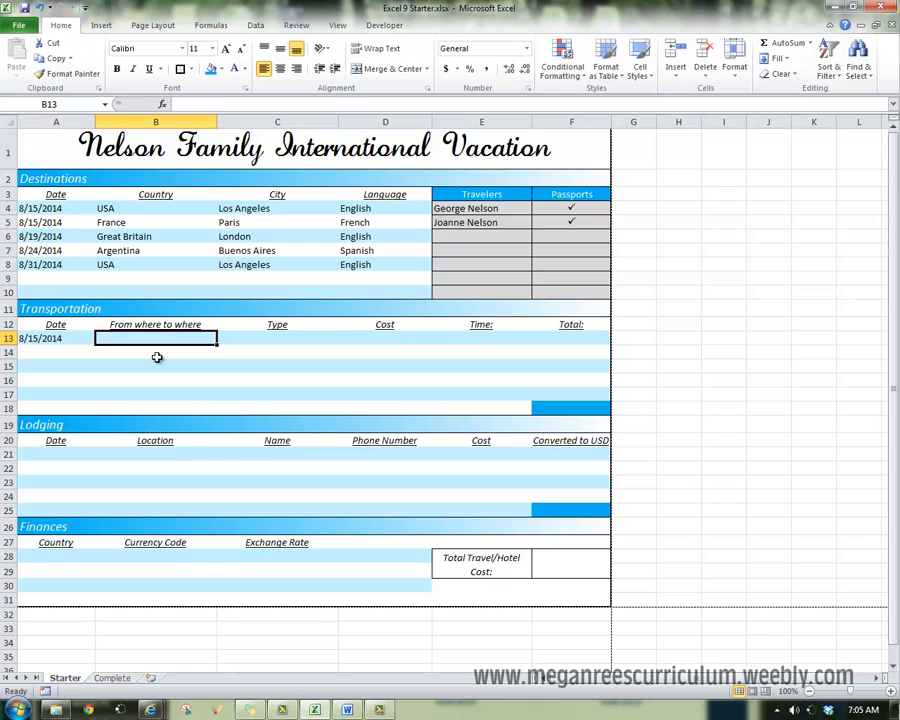
text(LAX to PAR)
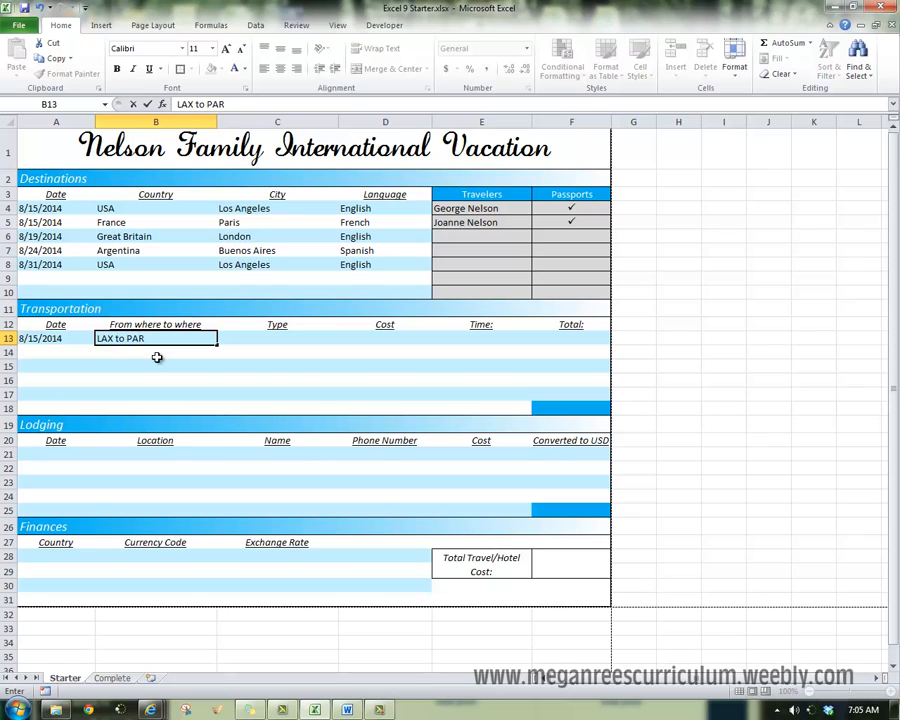
key(Tab)
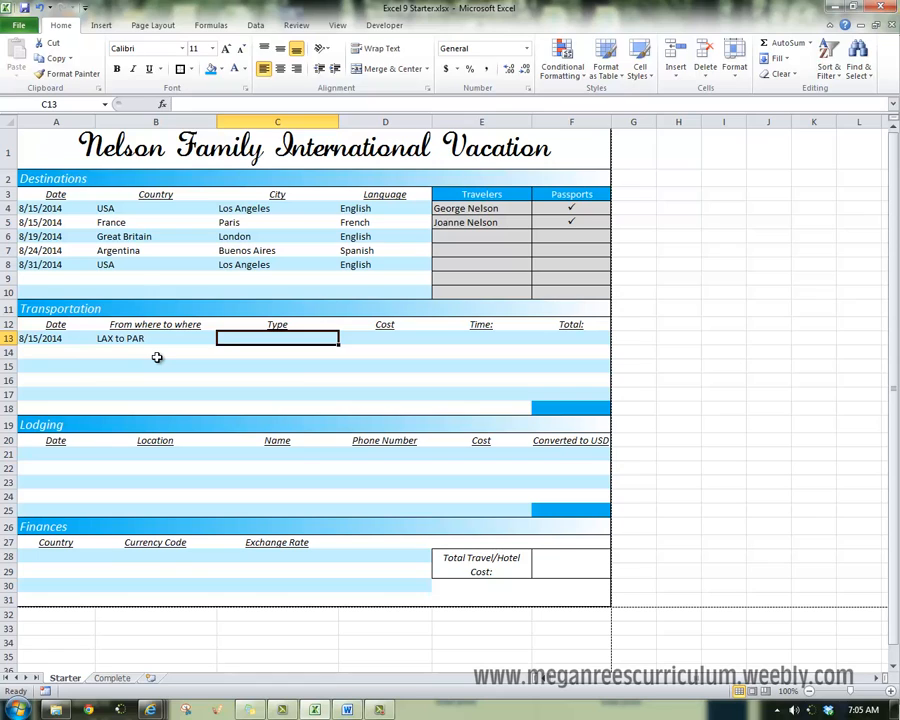
Enter Delta Flight as the transportation type in C13.
text(Flight)
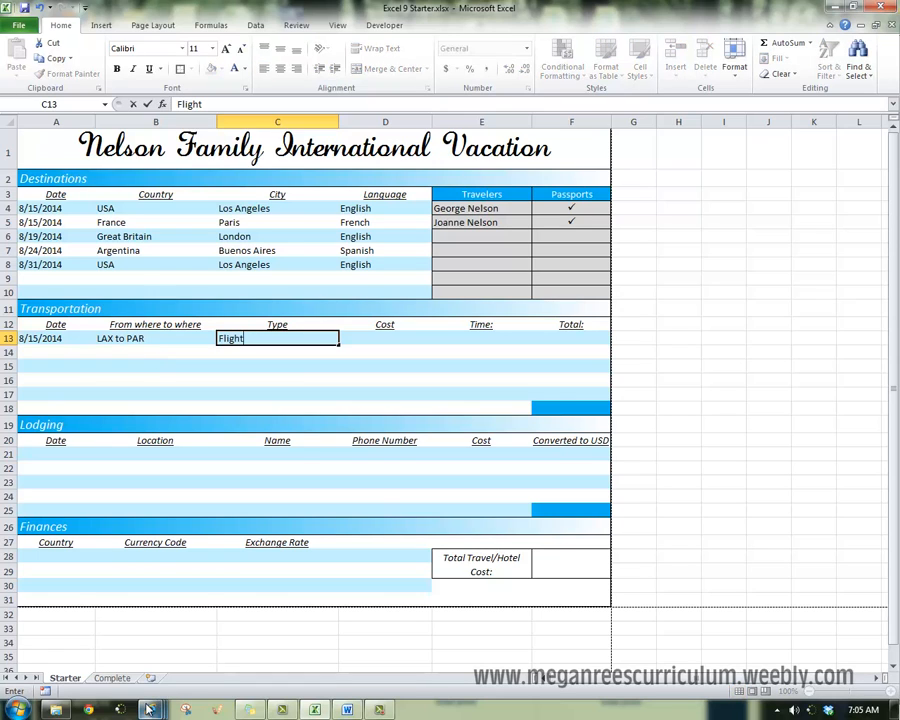
key(BackSpace)
key(BackSpace)
key(BackSpace)
key(BackSpace)
key(BackSpace)
text(Delta  Fligh)
Look up the first nonstop flight's number in the Delta results and append DL8553 to the type in C13.
mouse_move(148, 710)
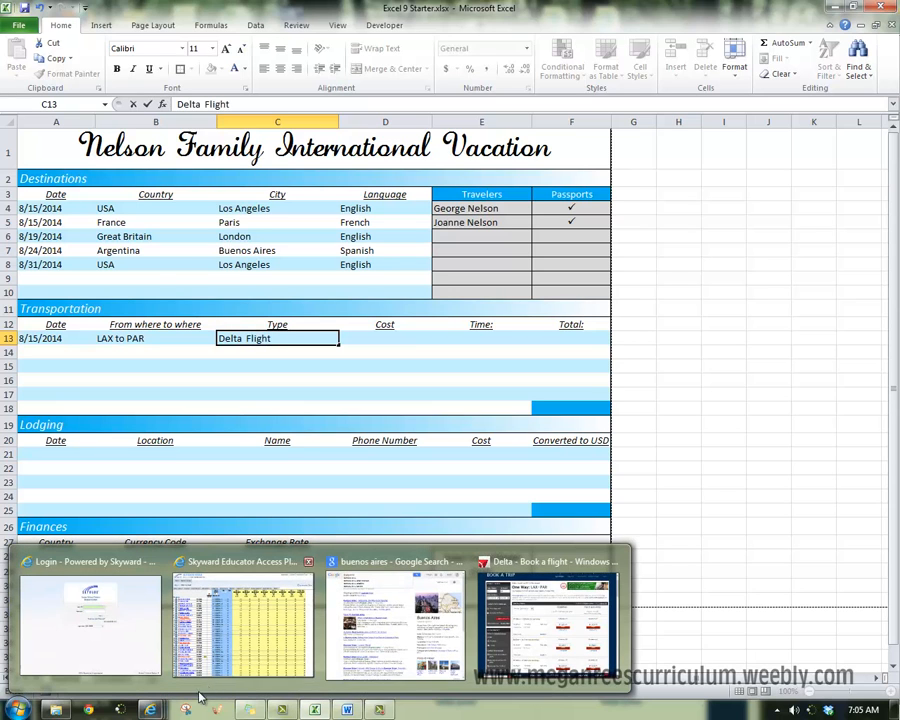
click(546, 633)
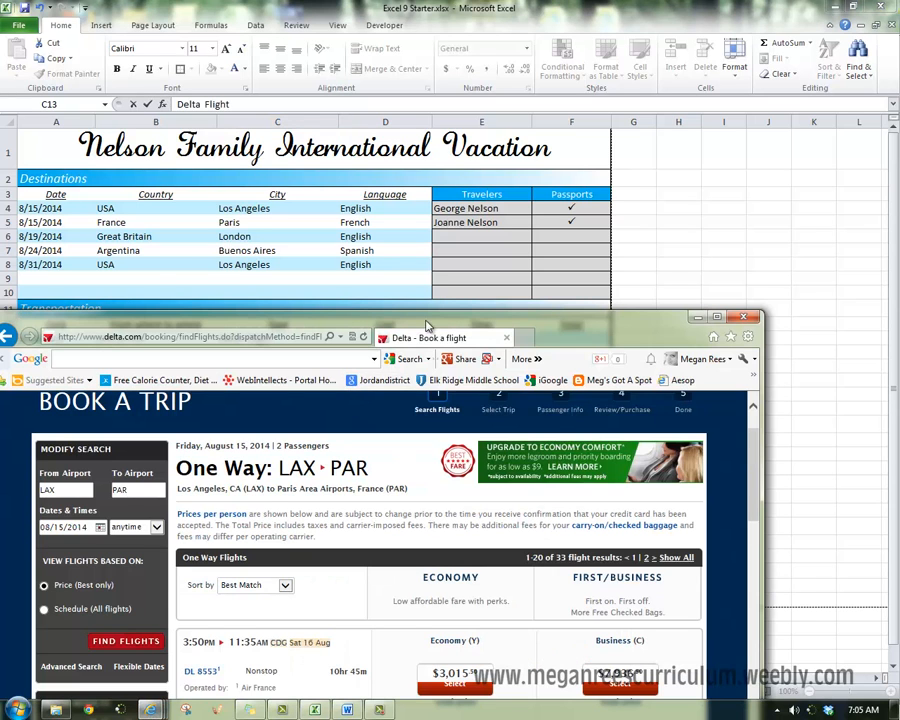
drag(423, 317, 453, 157)
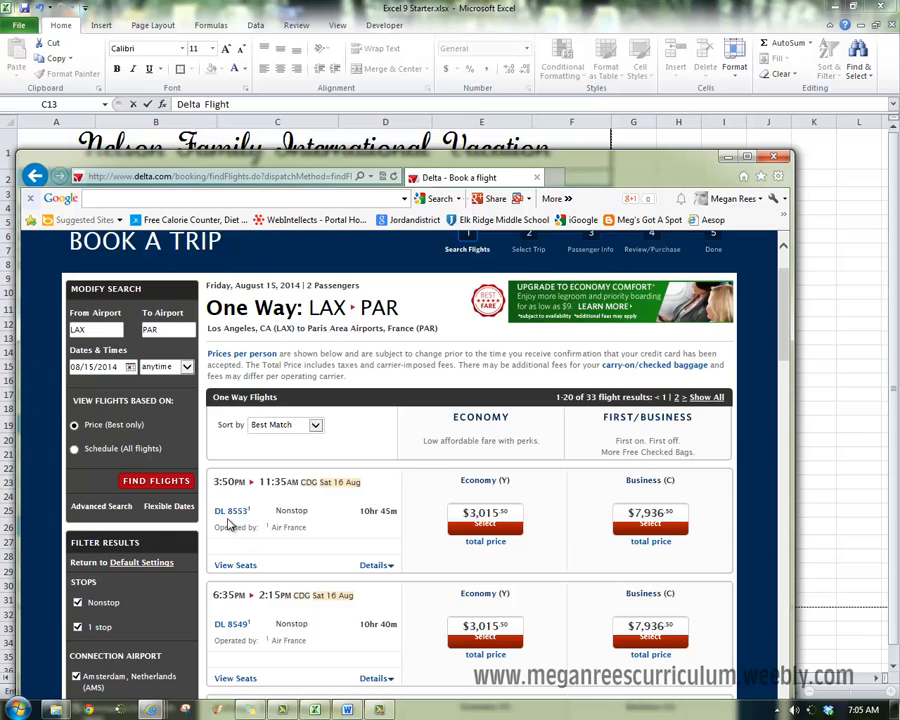
click(832, 477)
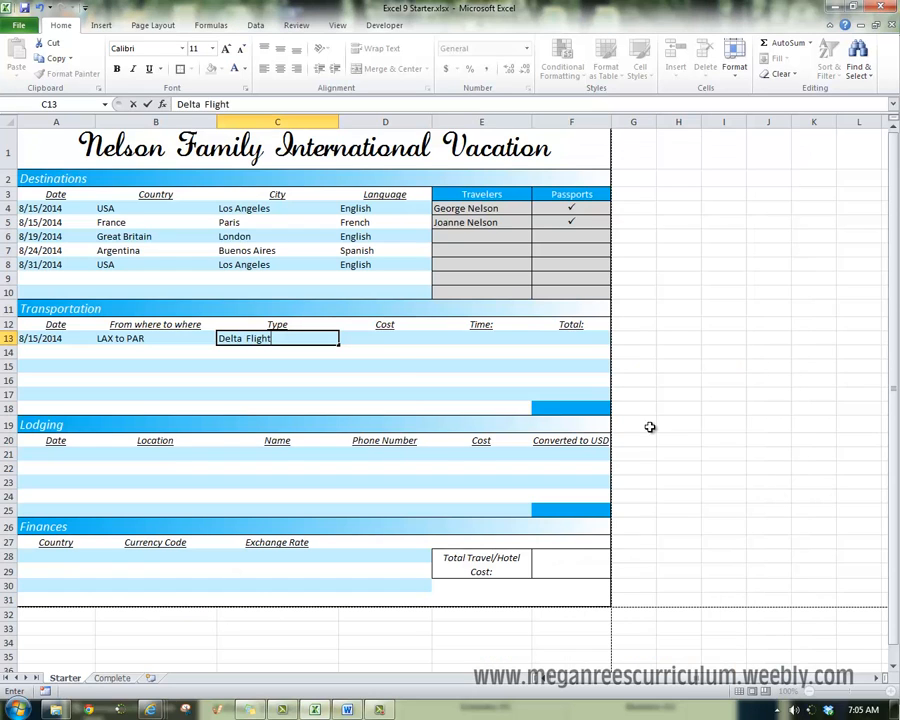
text(DL8553)
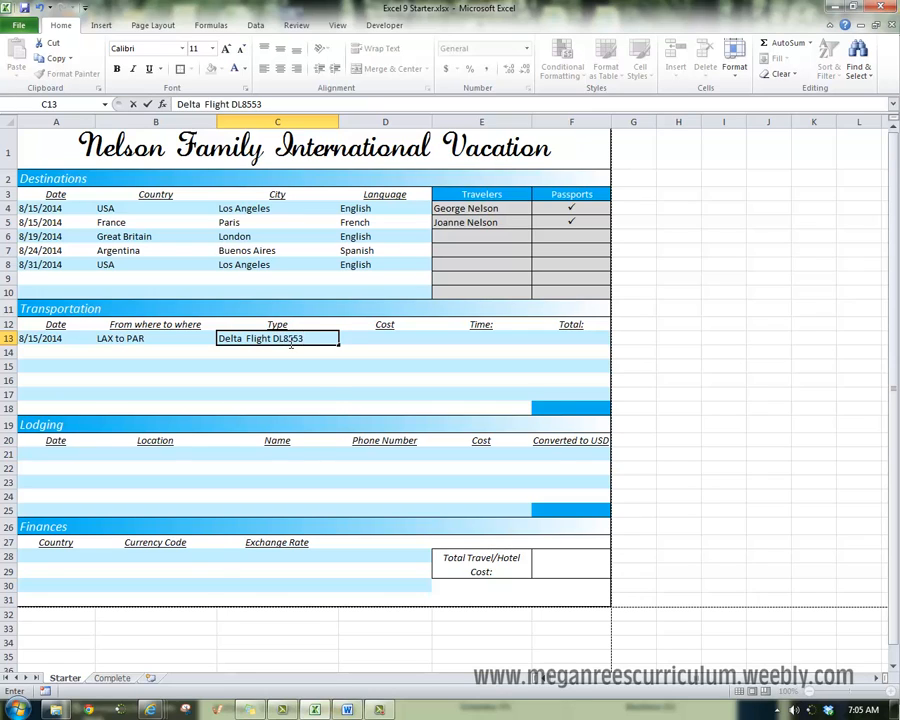
key(Return)
key(Return)
key(Return)
key(Return)
Switch to the Delta flight results and check the fare and departure time of flight DL 8553.
click(278, 342)
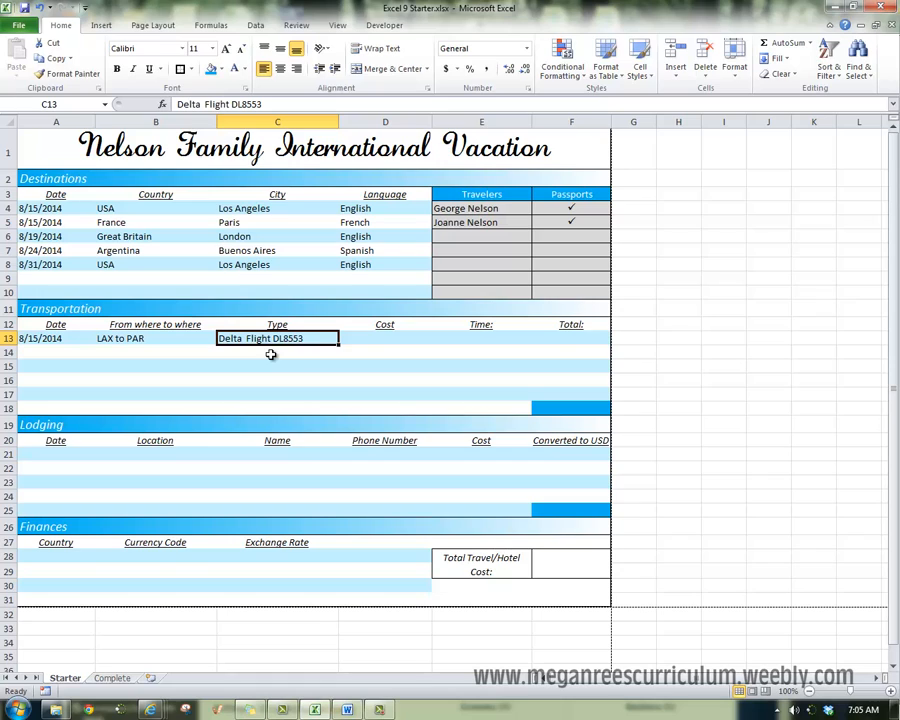
click(375, 351)
click(391, 337)
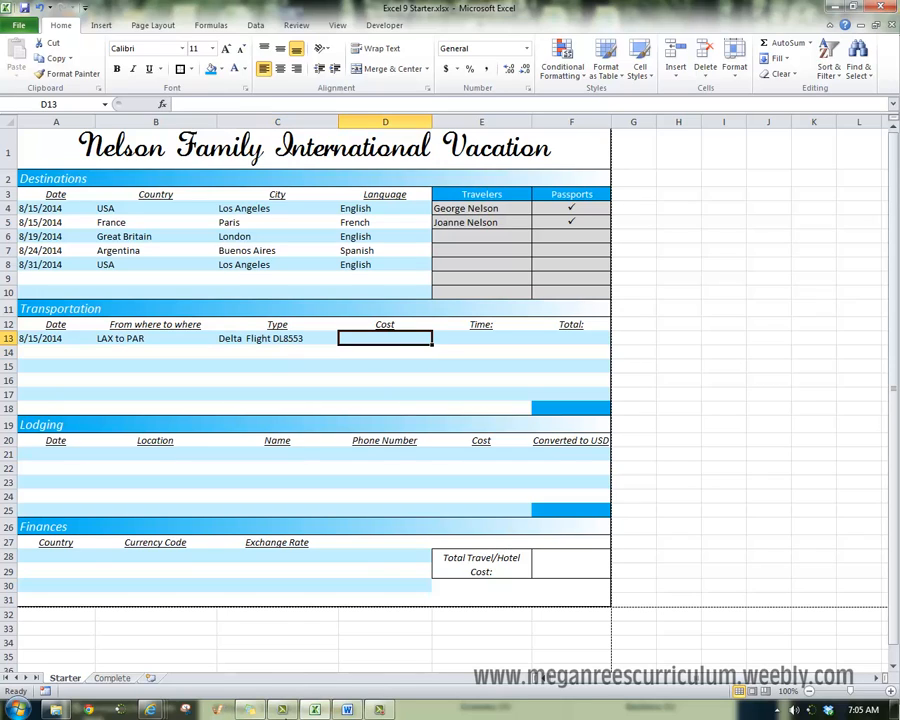
drag(350, 714, 315, 714)
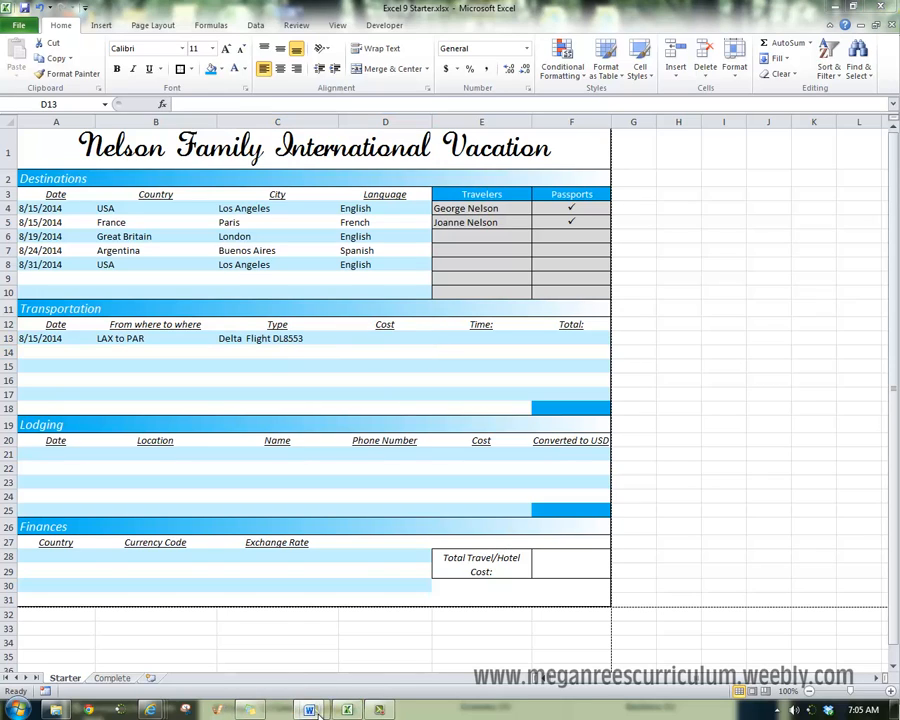
mouse_move(166, 712)
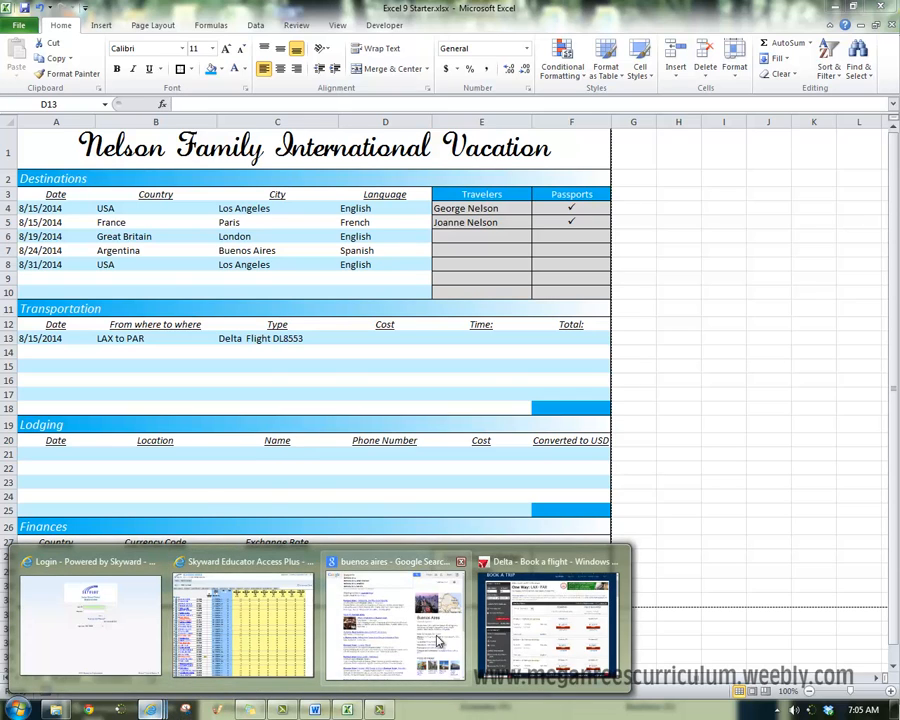
click(540, 620)
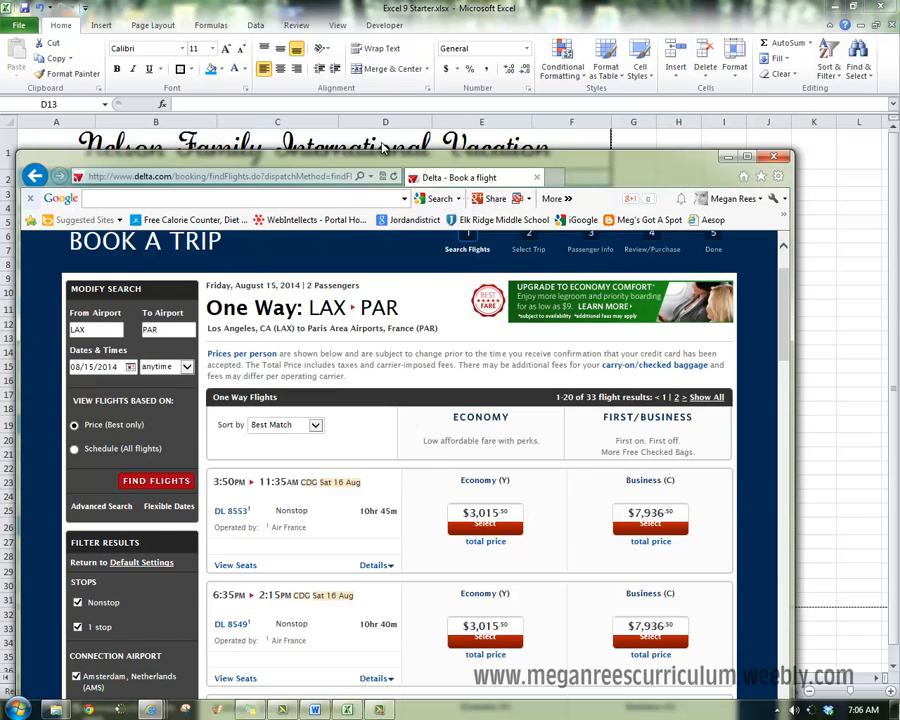
Switch back to the Excel workbook and enter cost 3015.50 and time 3:50 p.m. for the LAX to PAR flight in row 13.
click(271, 103)
text(30)
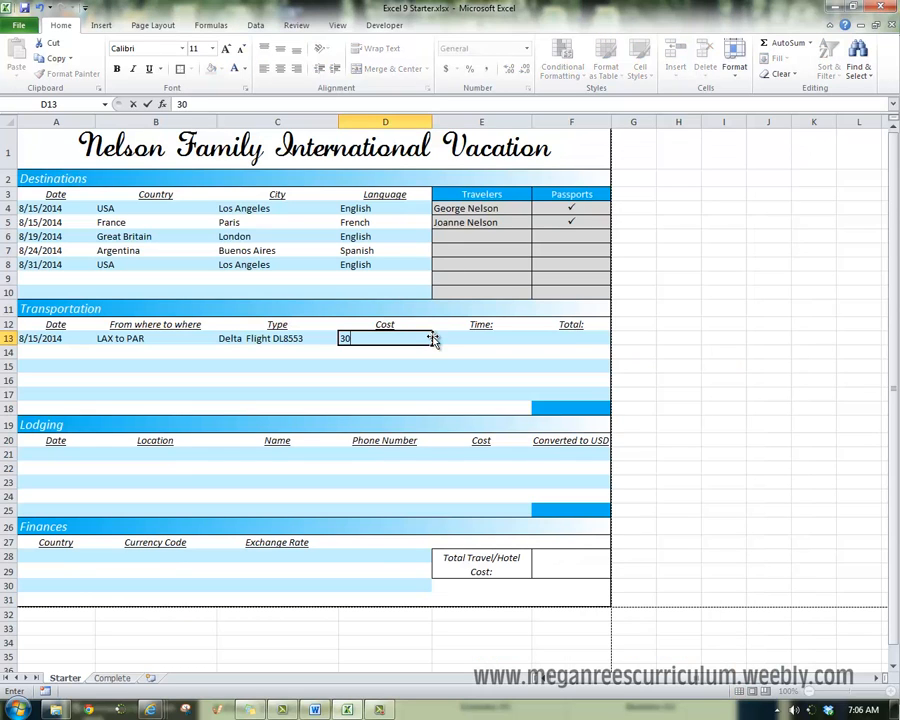
text(150)
key(Tab)
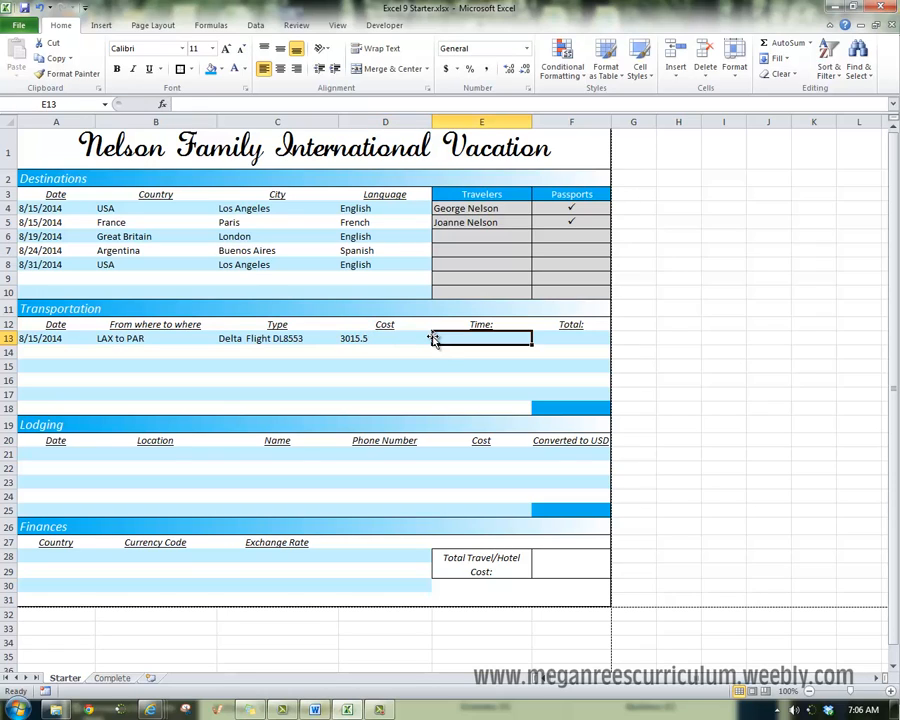
text(3:50 p.m.)
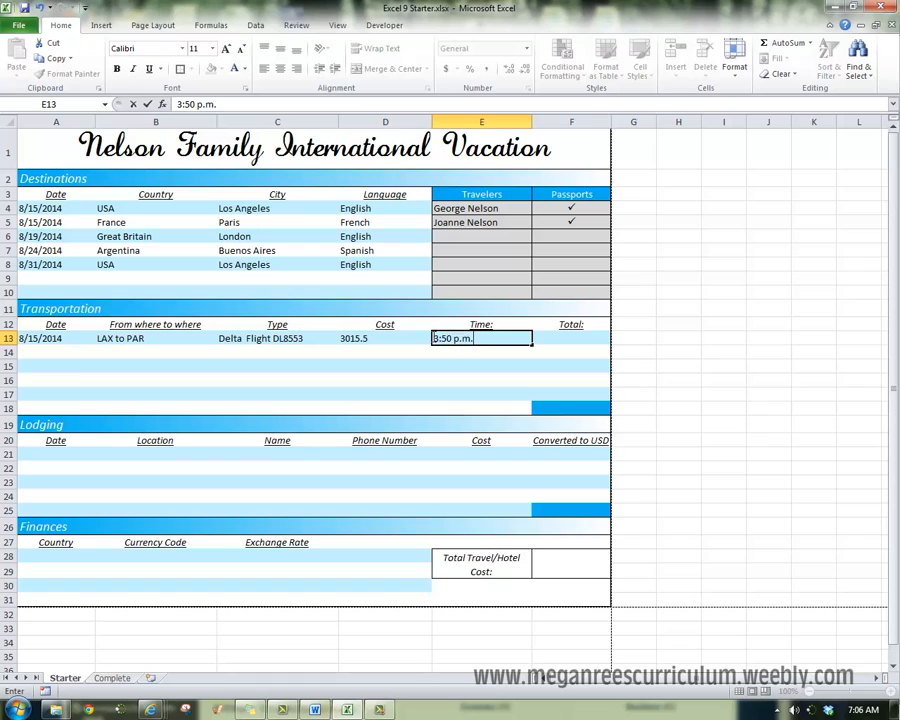
key(Tab)
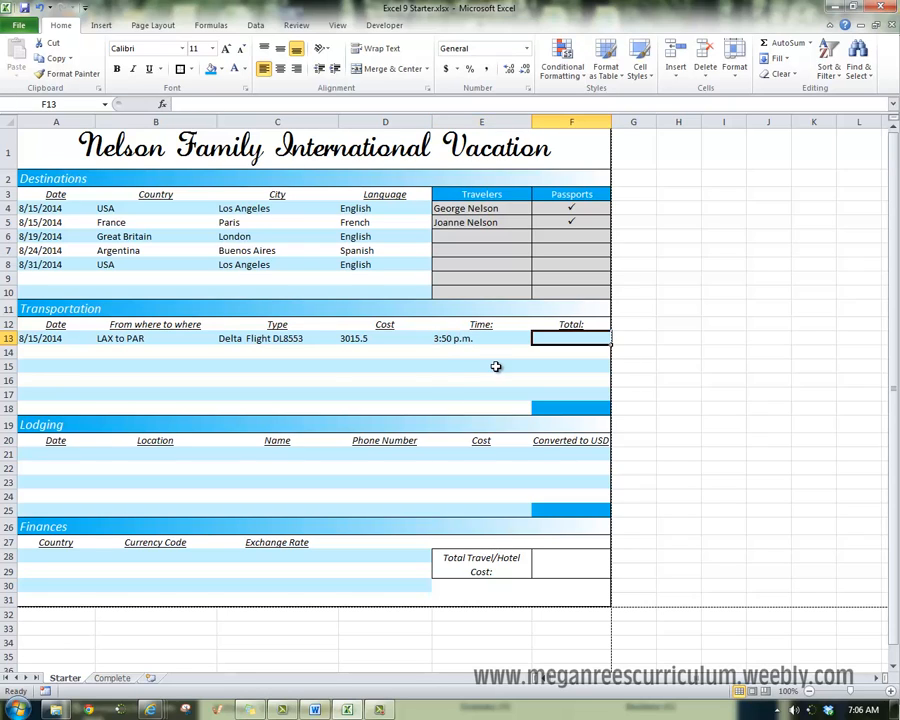
Apply the dollar Accounting number format to the LAX to PAR flight's cost in D13.
click(376, 362)
click(377, 338)
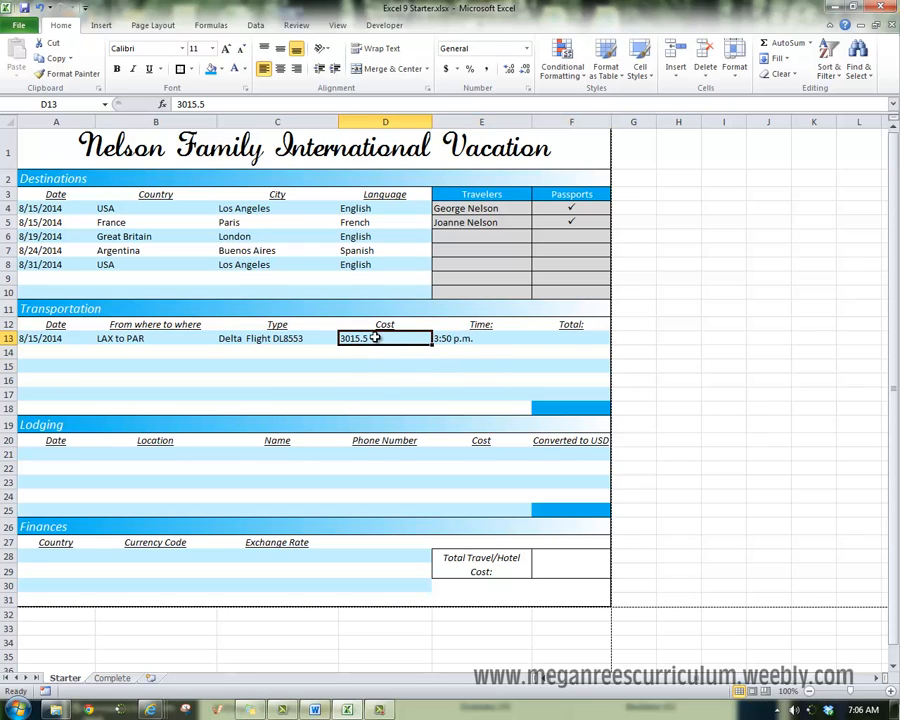
click(446, 70)
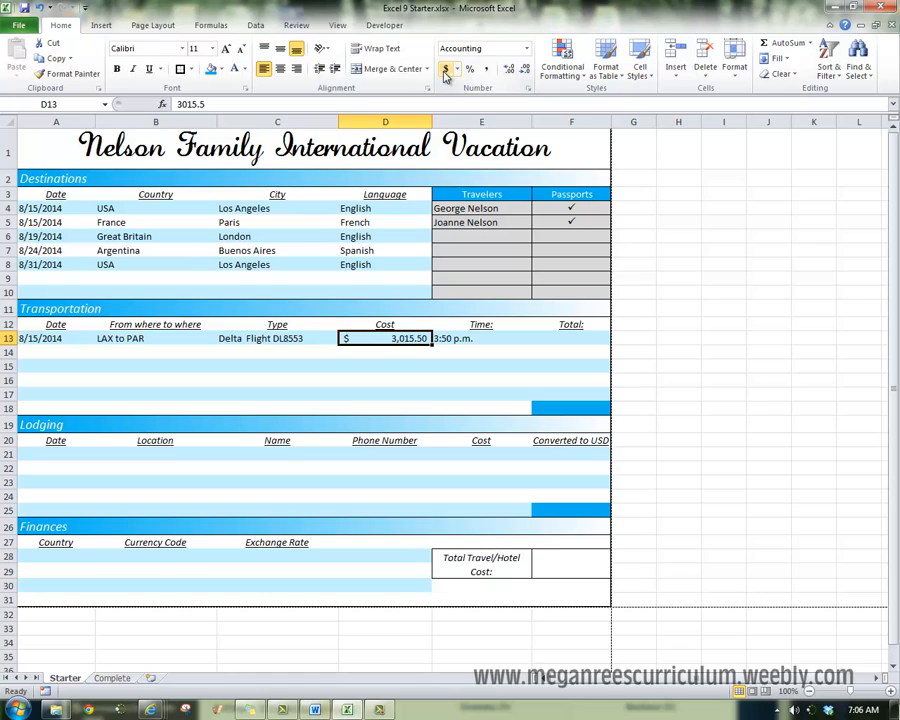
click(300, 392)
Enter date 8/19/2014 and route PAR to LON in row 14 of Transportation.
click(70, 359)
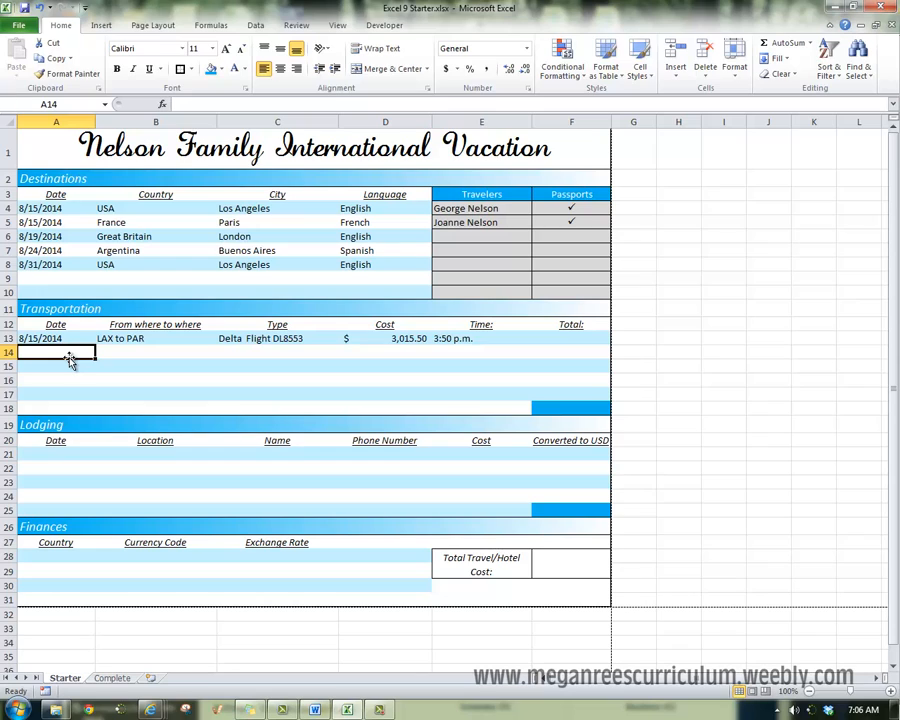
text(8/19/)
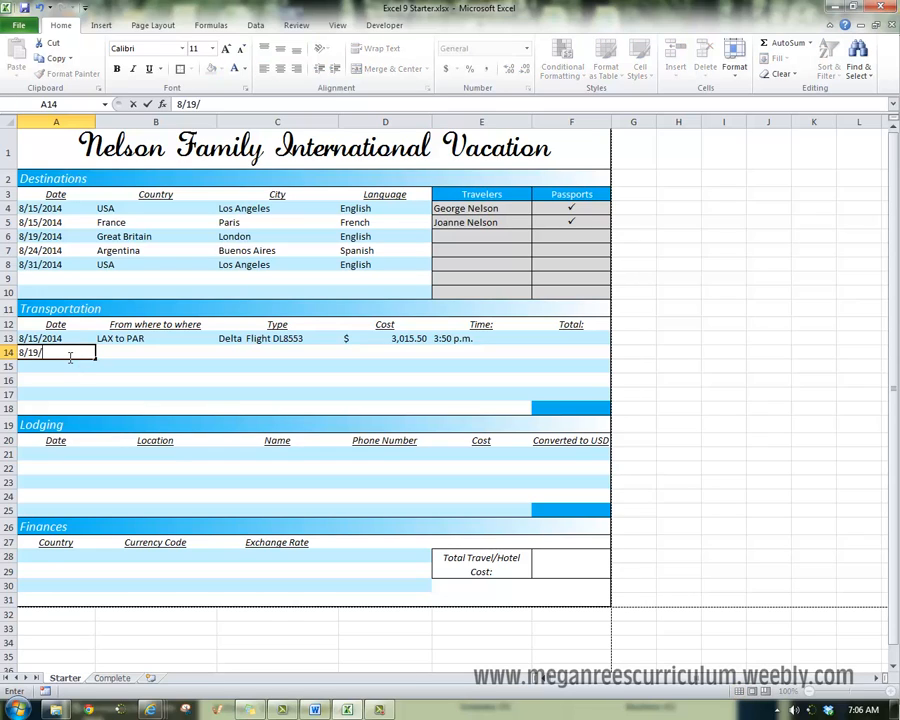
text(2014)
key(Tab)
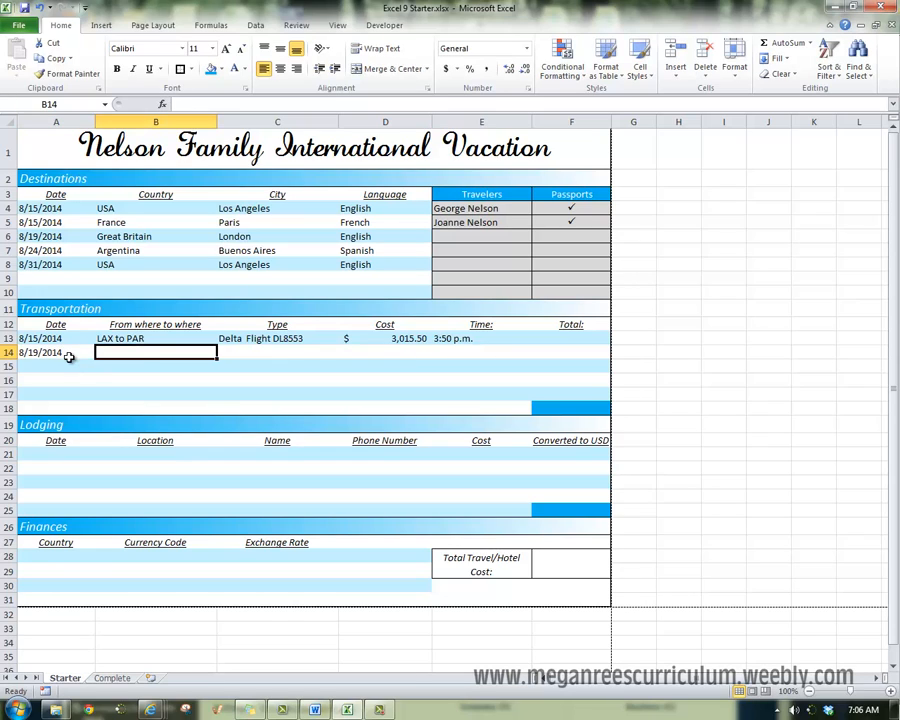
text(LAS)
text(PAR)
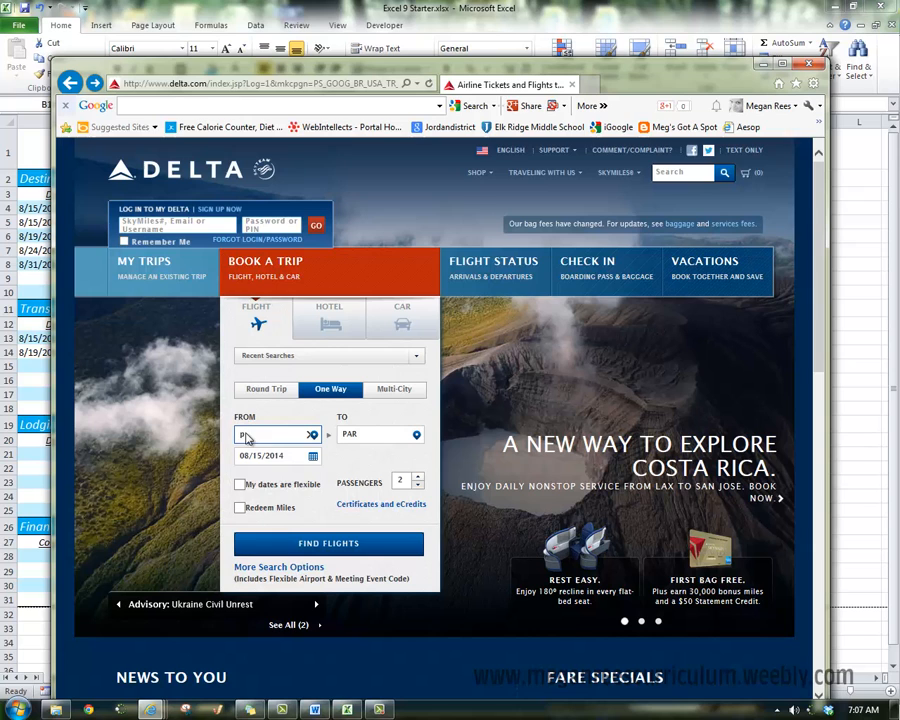
Switch to the Delta site, search one-way flights from PAR to LHR on 08/19/2014, and select the 12:35PM economy flight.
text(p)
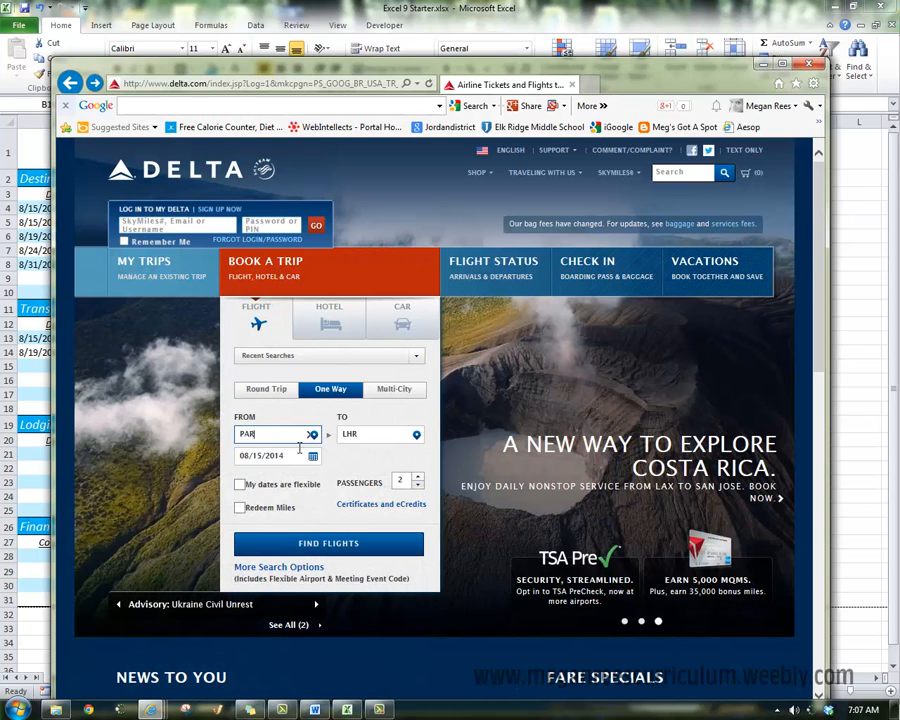
click(312, 456)
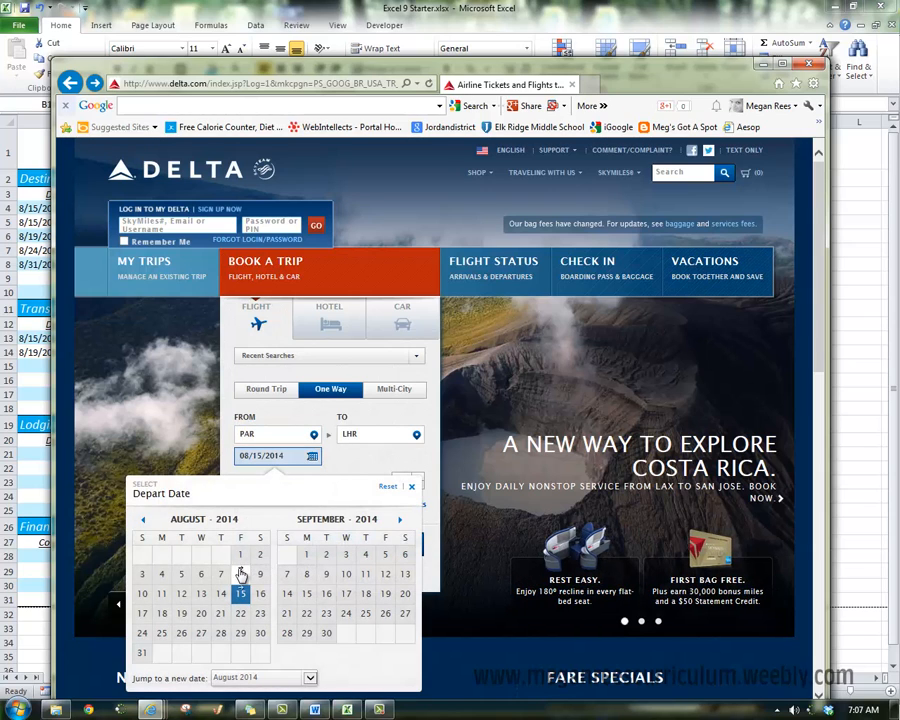
click(181, 613)
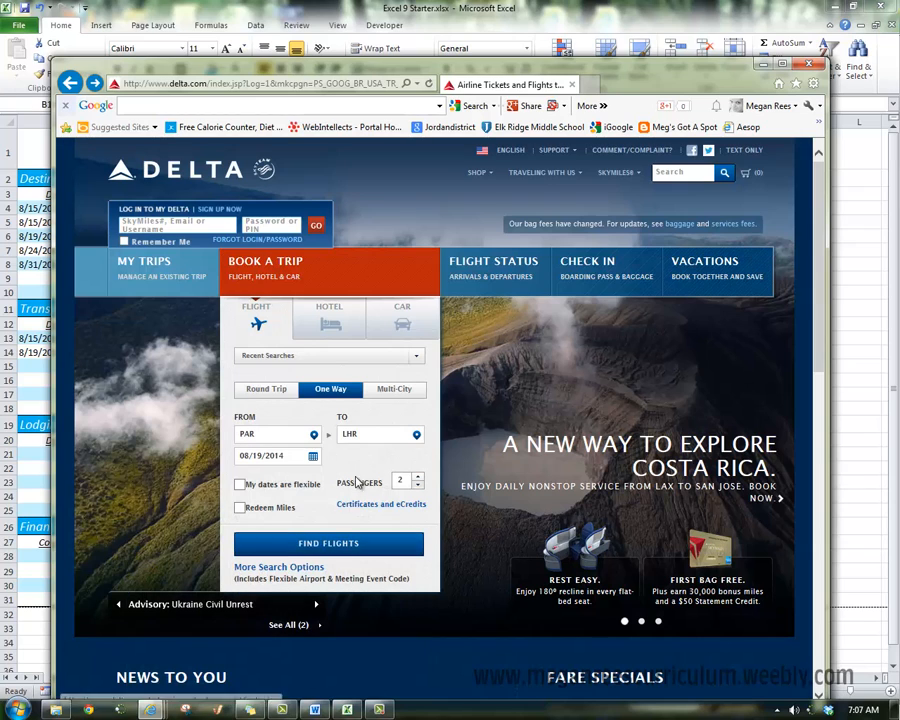
click(357, 542)
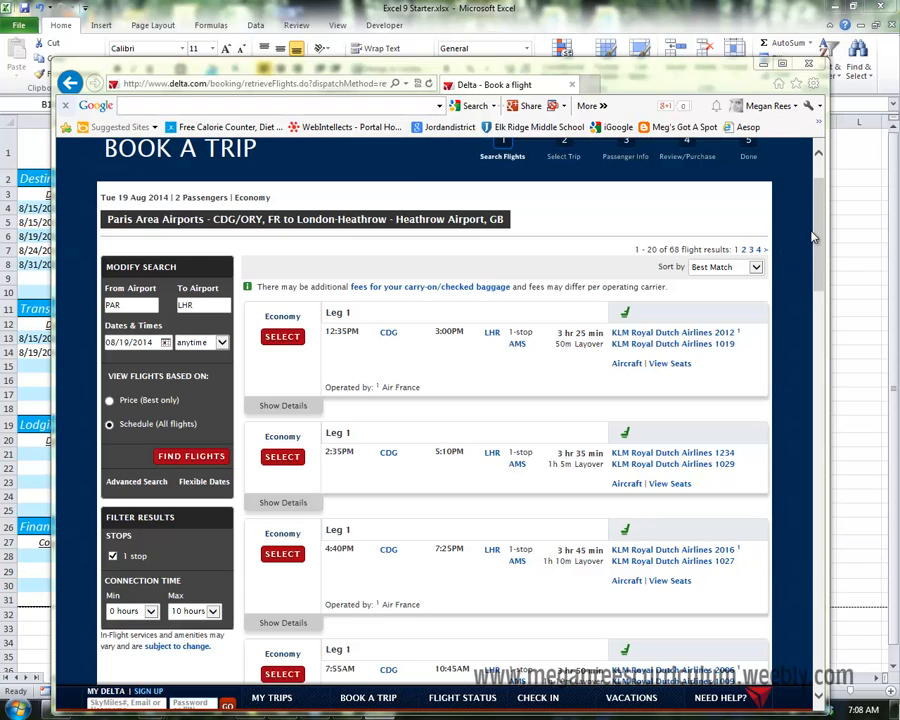
drag(816, 236, 812, 199)
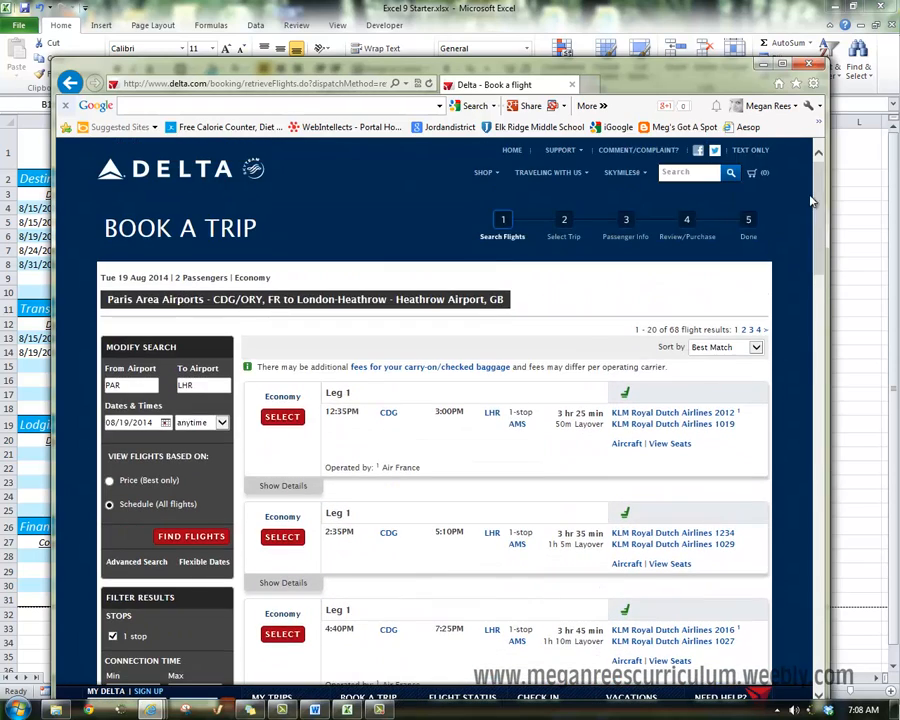
click(283, 418)
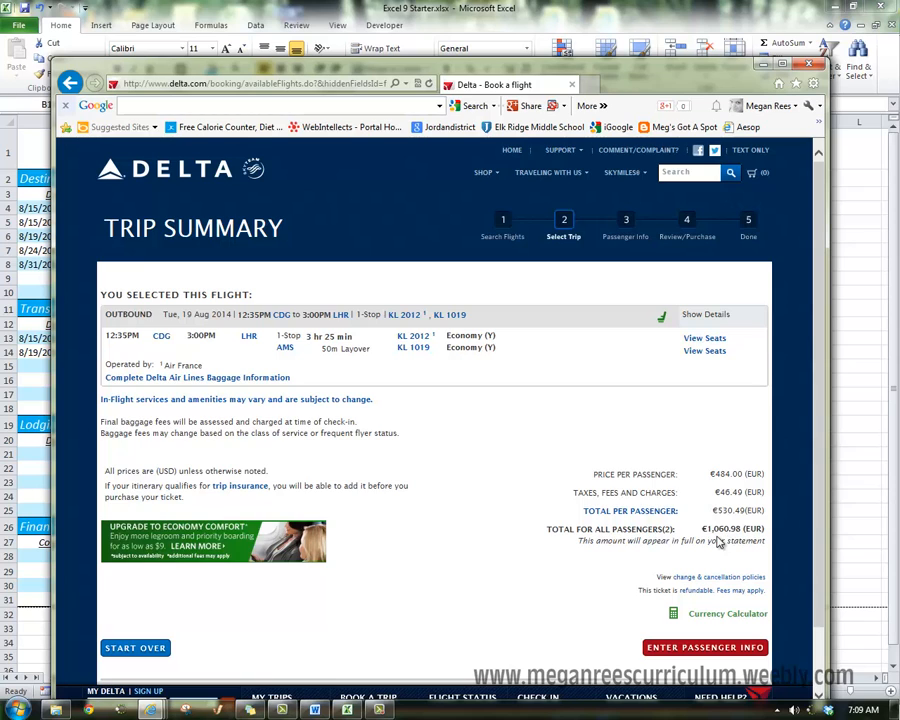
Switch to the Excel workbook and enter the two-passenger total 1060.98 as the second flight's cost in D14.
key(alt+Tab)
click(386, 354)
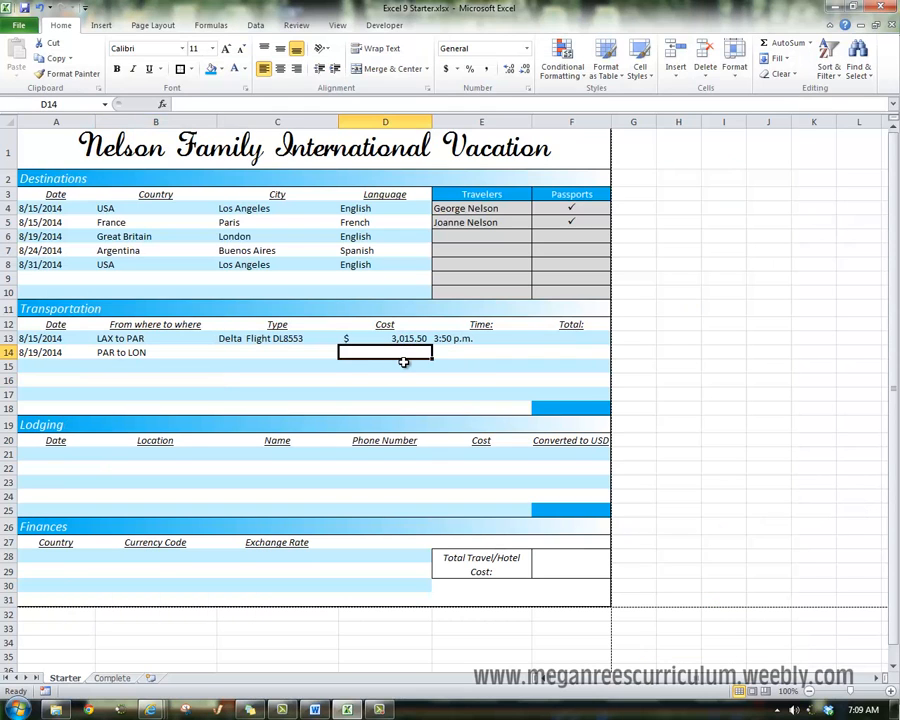
text(1060.95)
key(Tab)
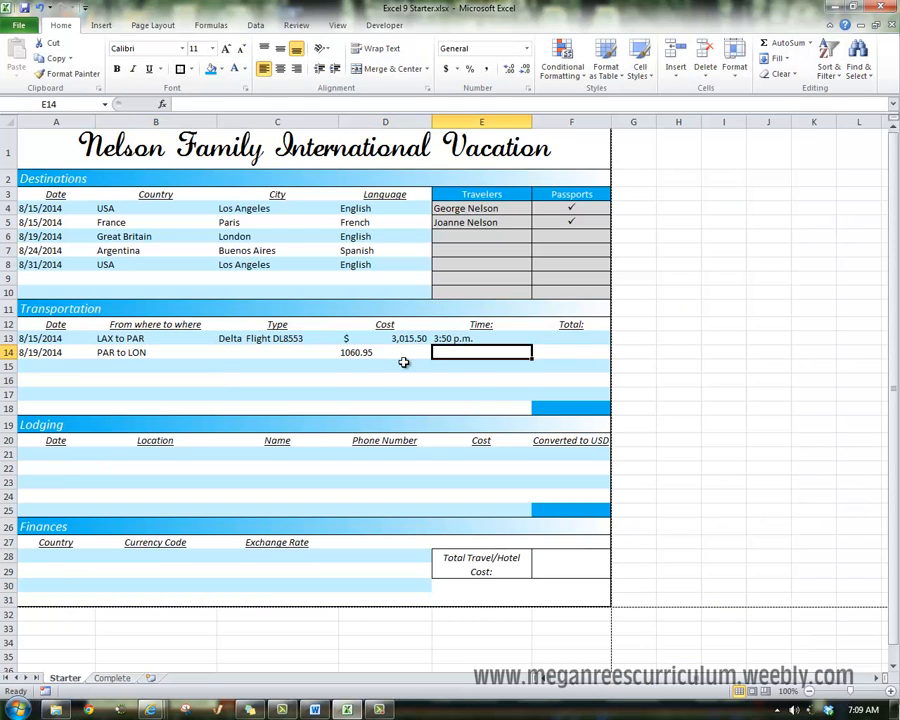
click(403, 358)
click(231, 106)
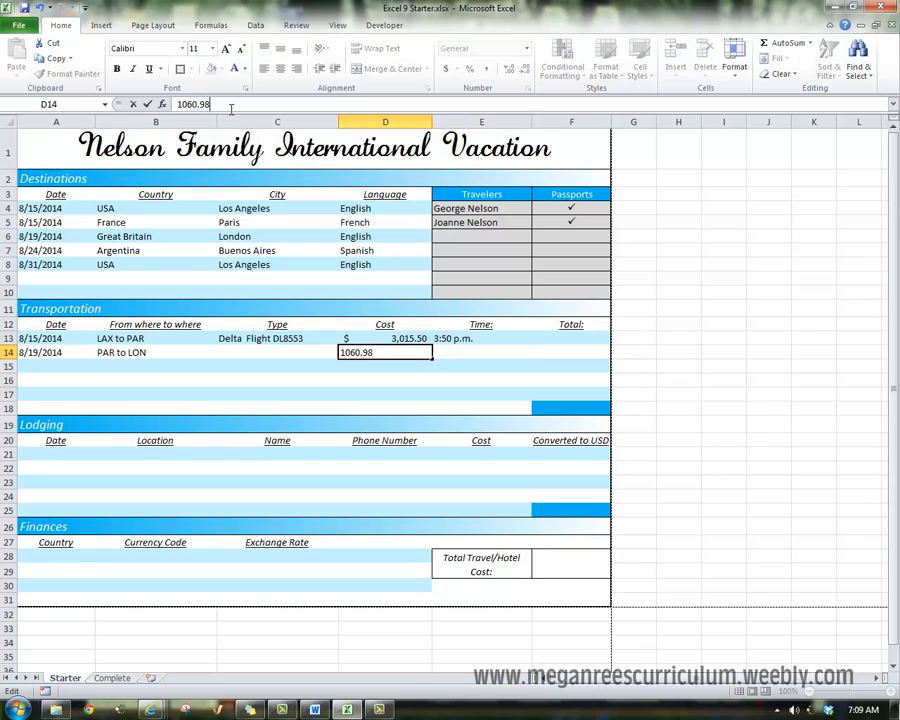
click(240, 192)
click(270, 380)
Enter 3:00 P.M. as the second flight's time in E14.
click(470, 340)
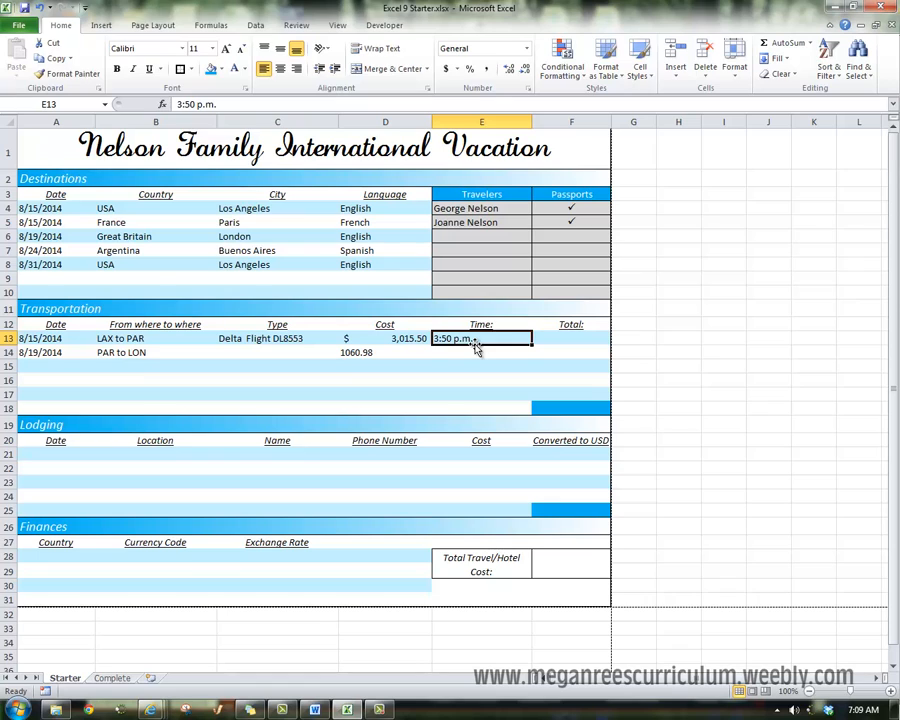
key(Down)
text(3:00 P.)
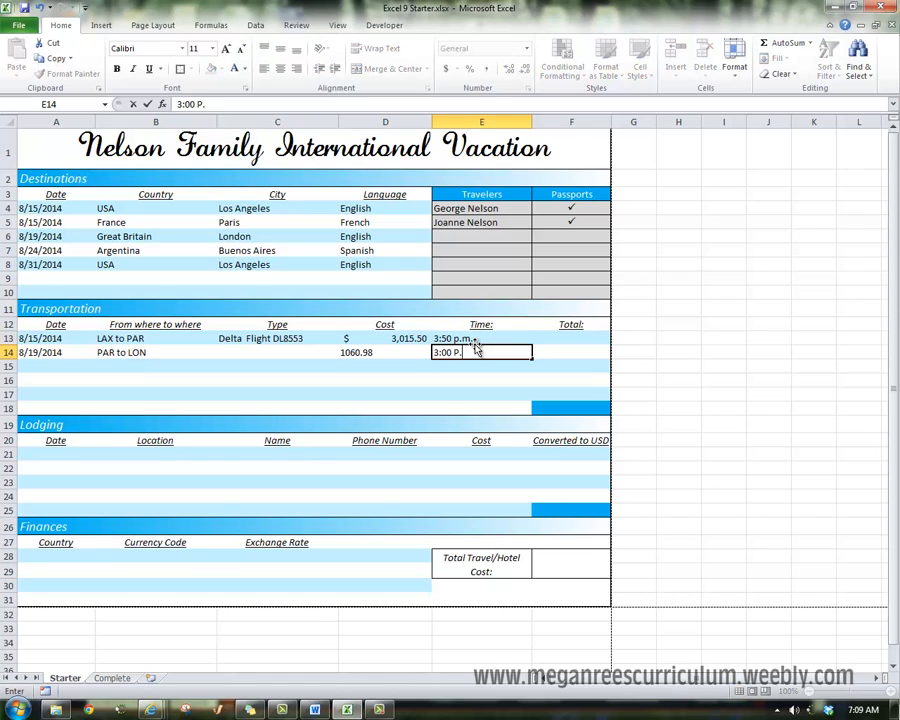
text(M.)
click(320, 393)
Change the second flight's route in B14 to PAR to LHR.
click(132, 356)
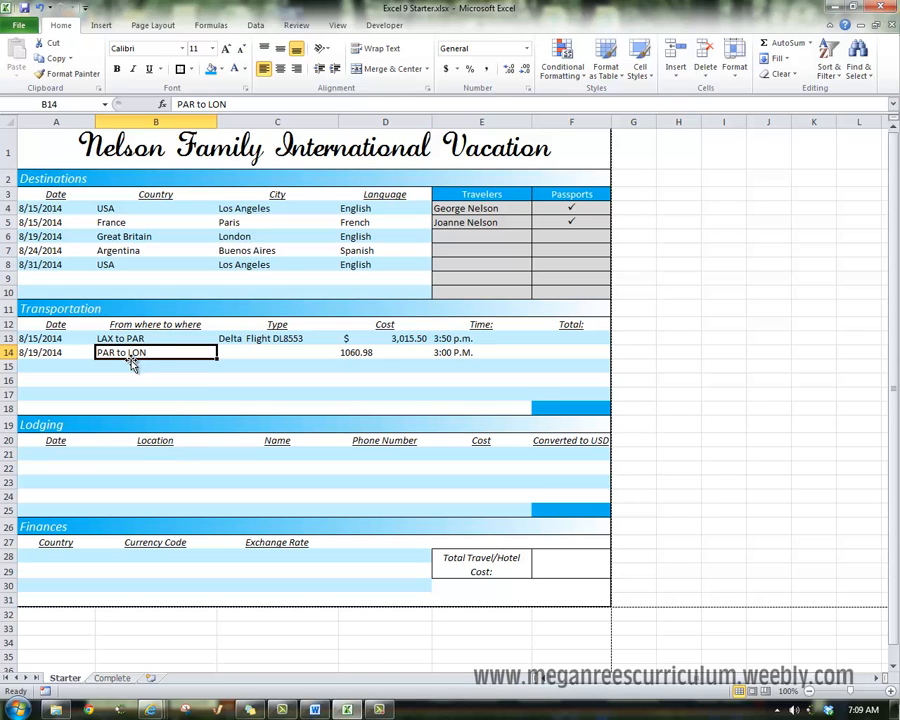
double_click(152, 353)
key(BackSpace)
key(BackSpace)
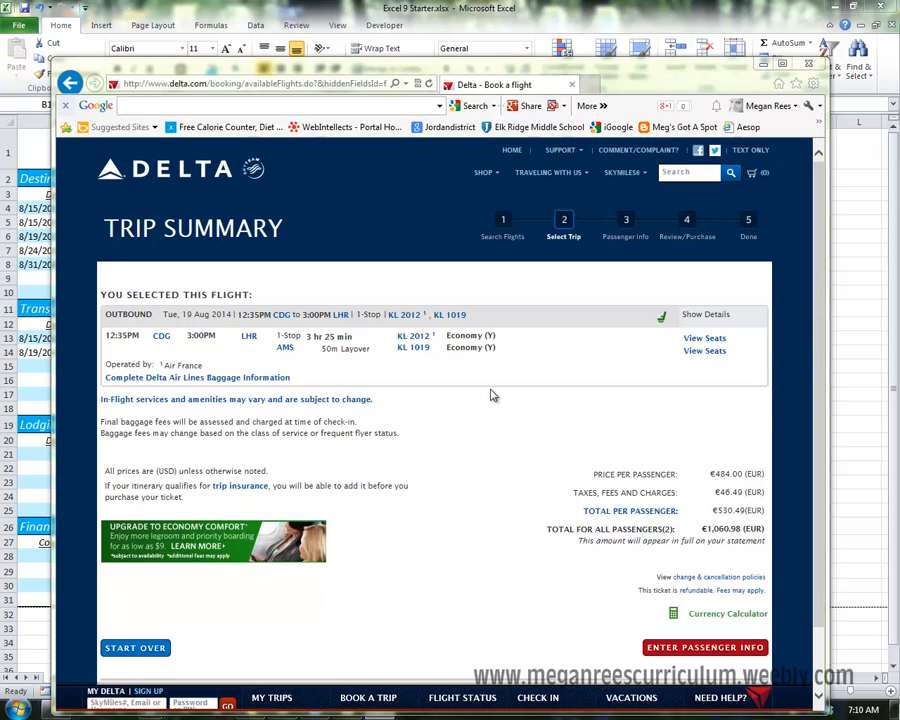
Check the carrier and flight numbers in the Delta trip summary, and enter KLM Flight 2012, 2019 as the type in C14.
click(404, 341)
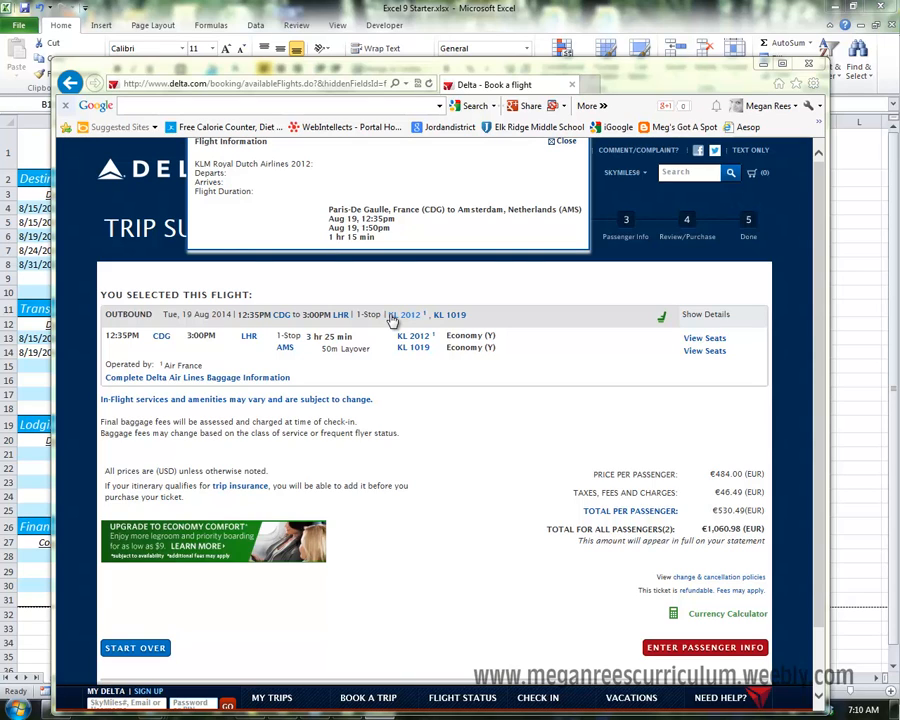
key(alt+Tab)
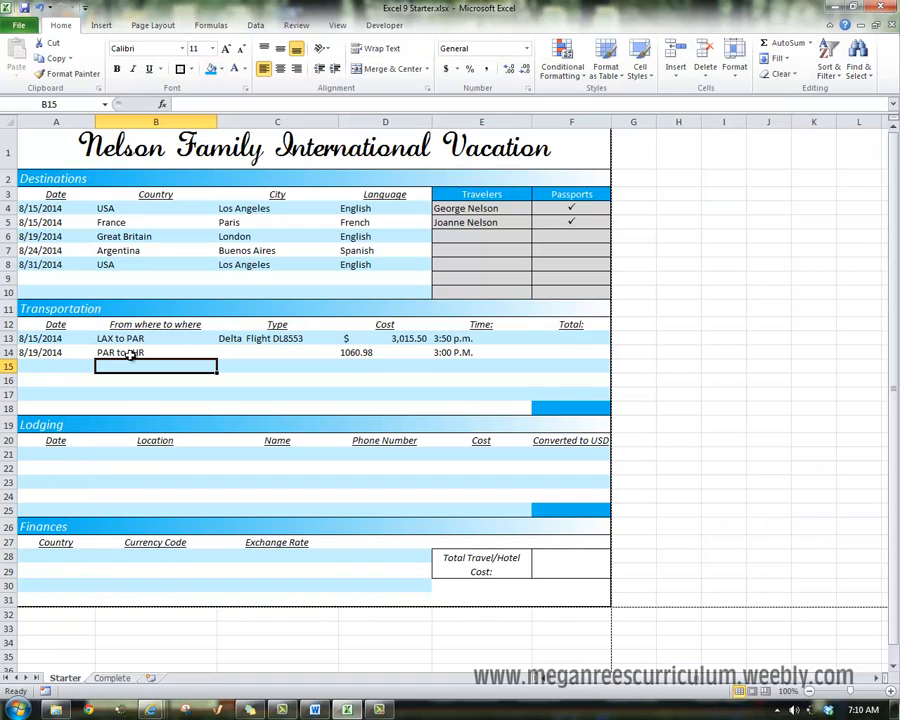
click(210, 353)
key(Tab)
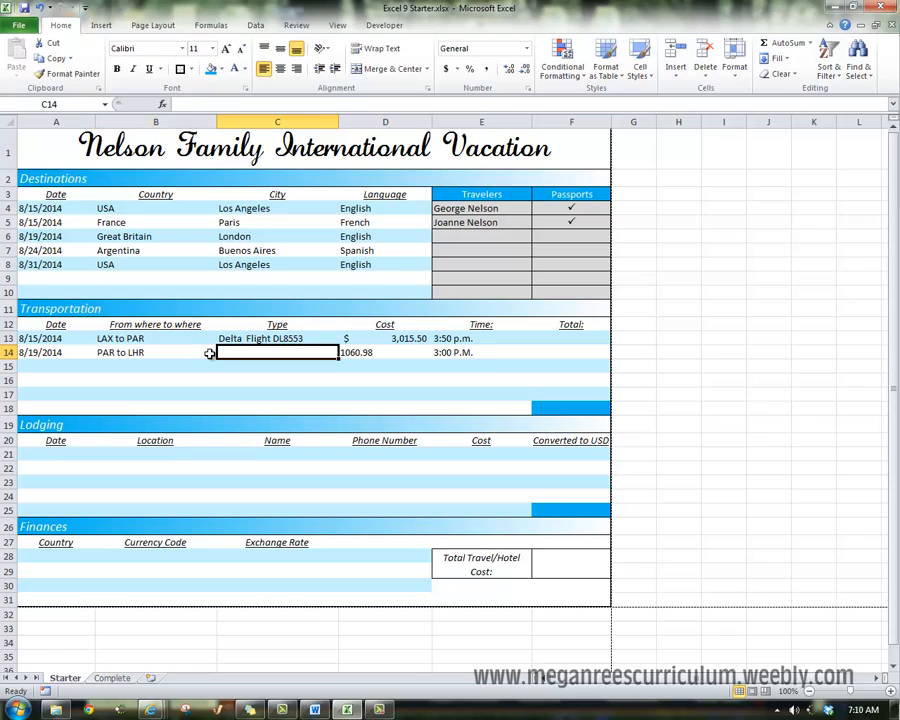
text(KLM F)
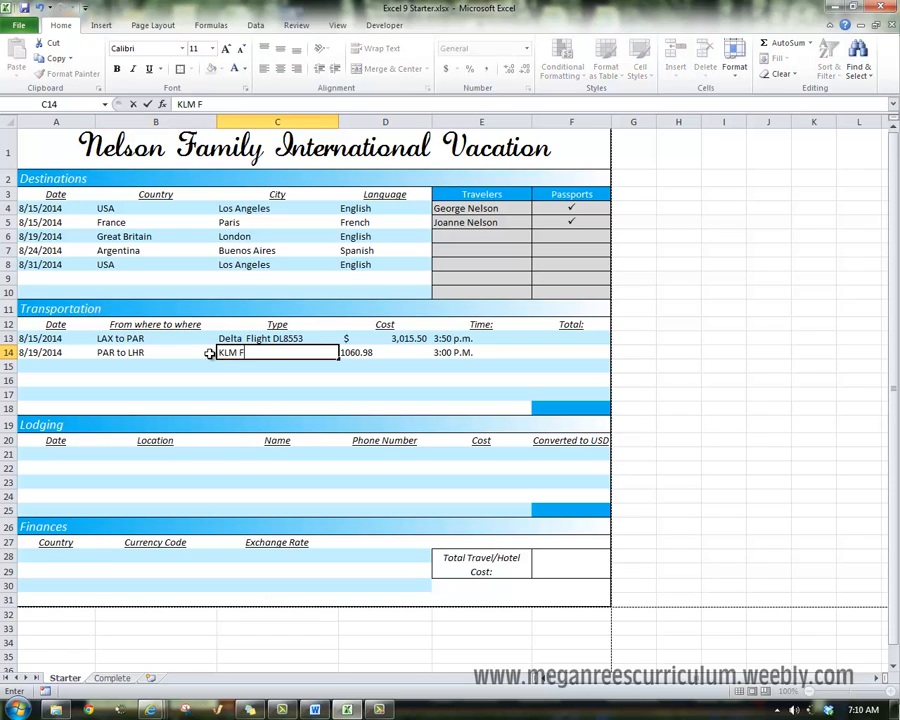
text(light 2012, 20)
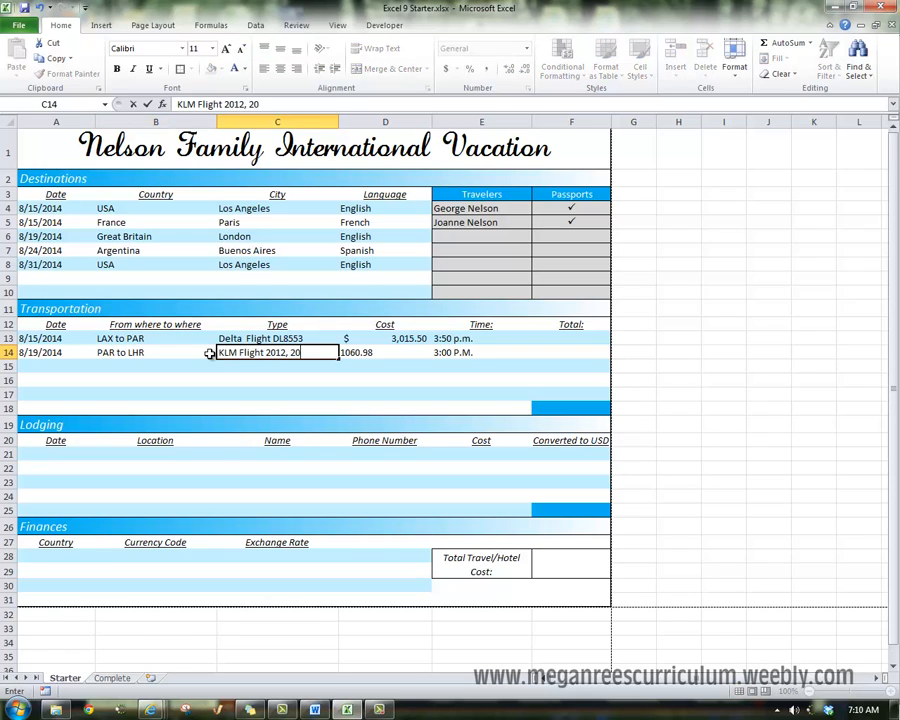
text(19)
click(244, 338)
click(303, 394)
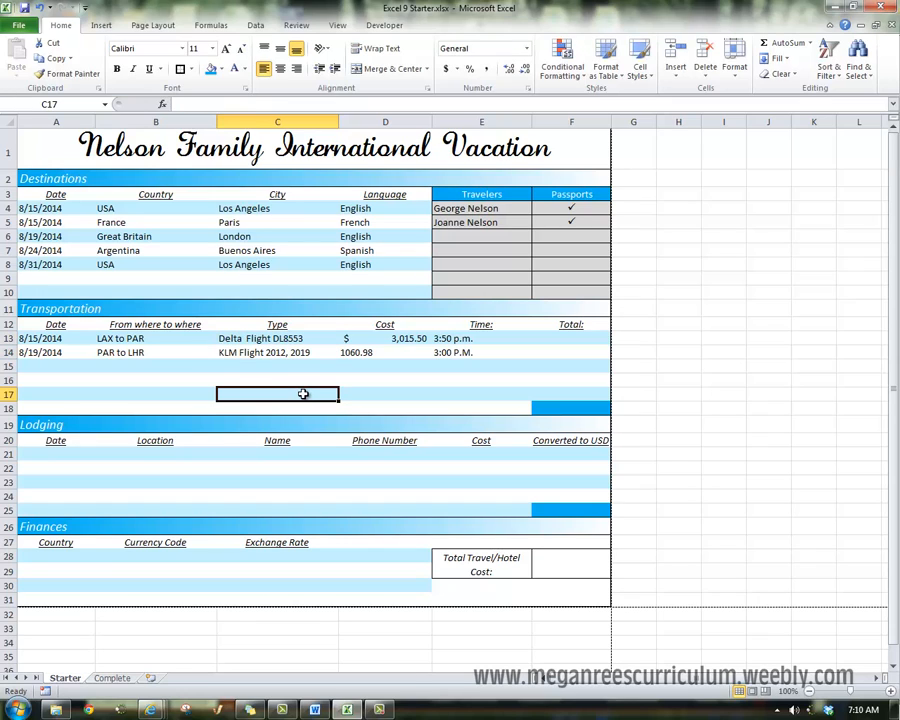
click(348, 368)
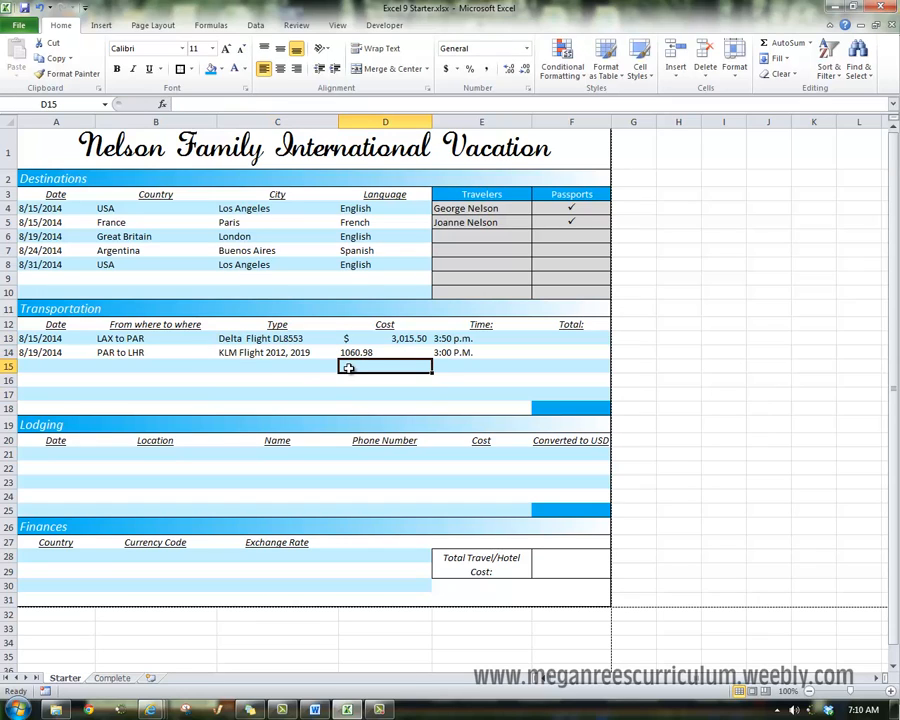
Format the second flight's cost in D14 with the Euro (€ 123) accounting format.
click(325, 392)
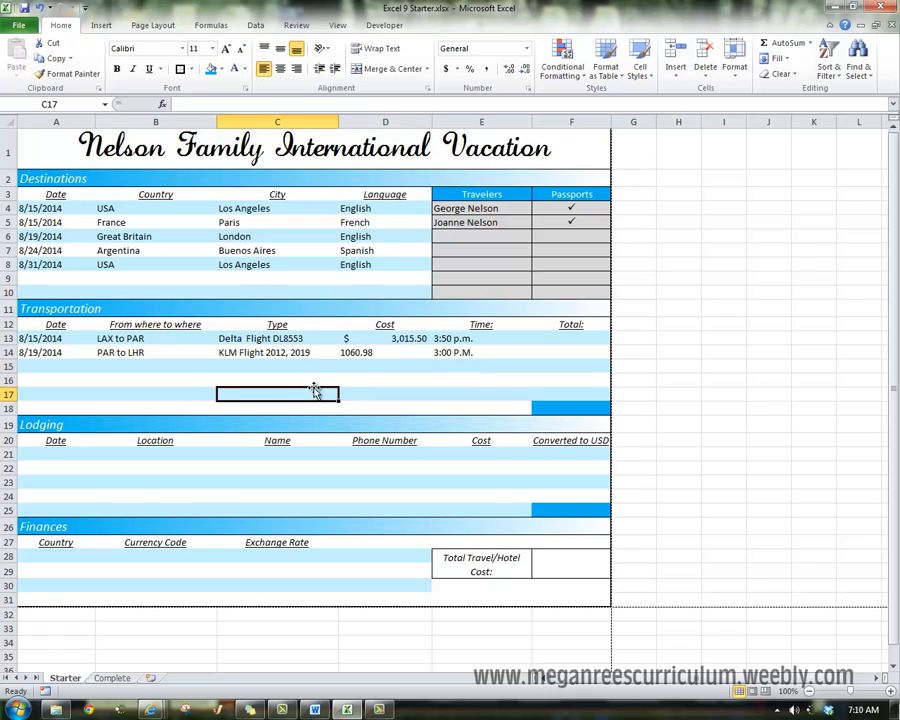
click(367, 356)
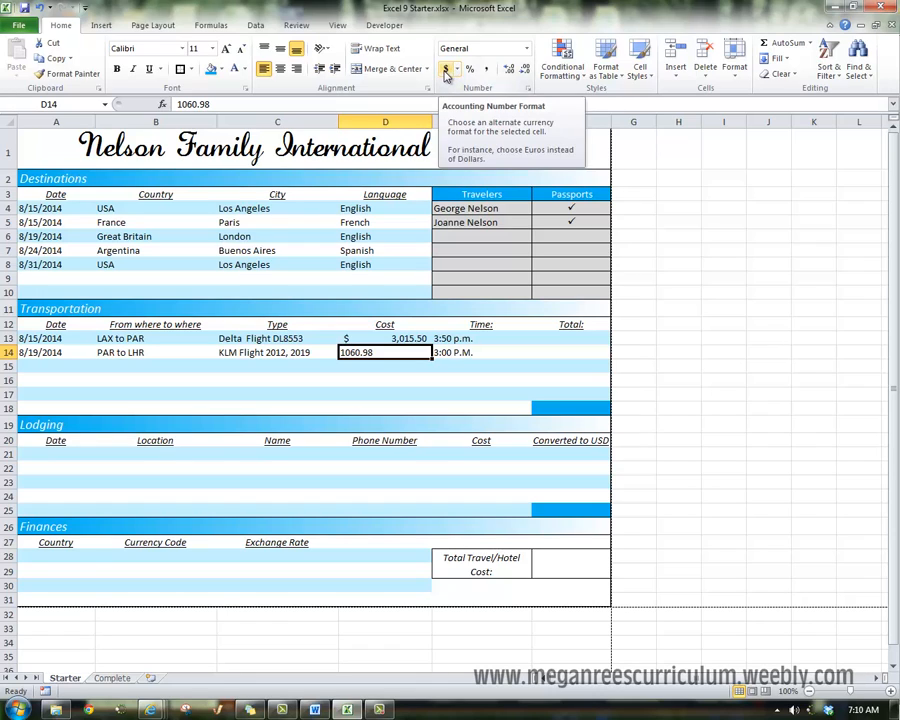
click(461, 72)
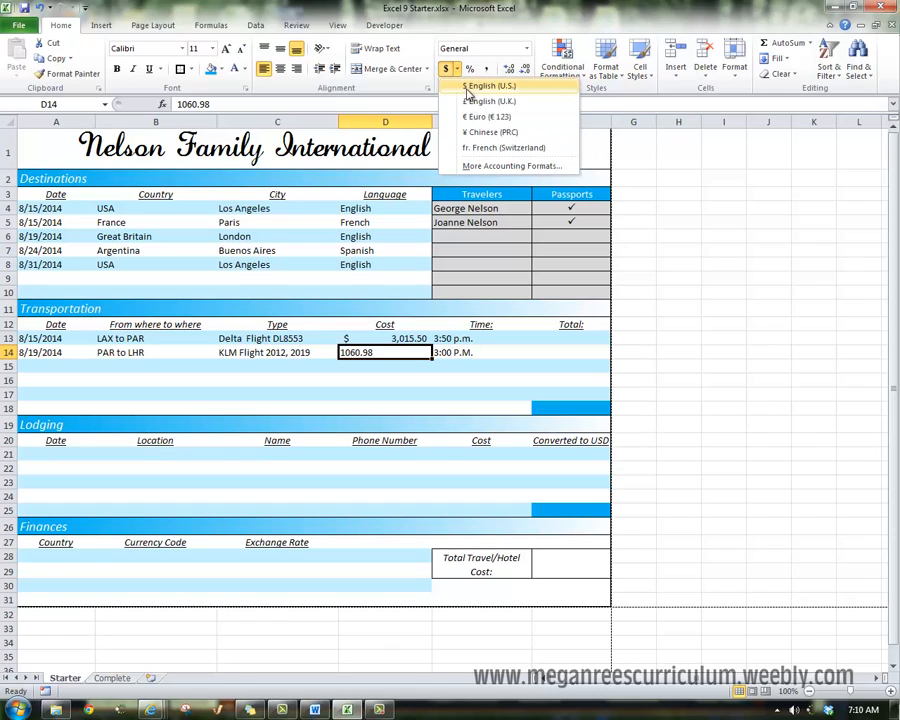
click(492, 115)
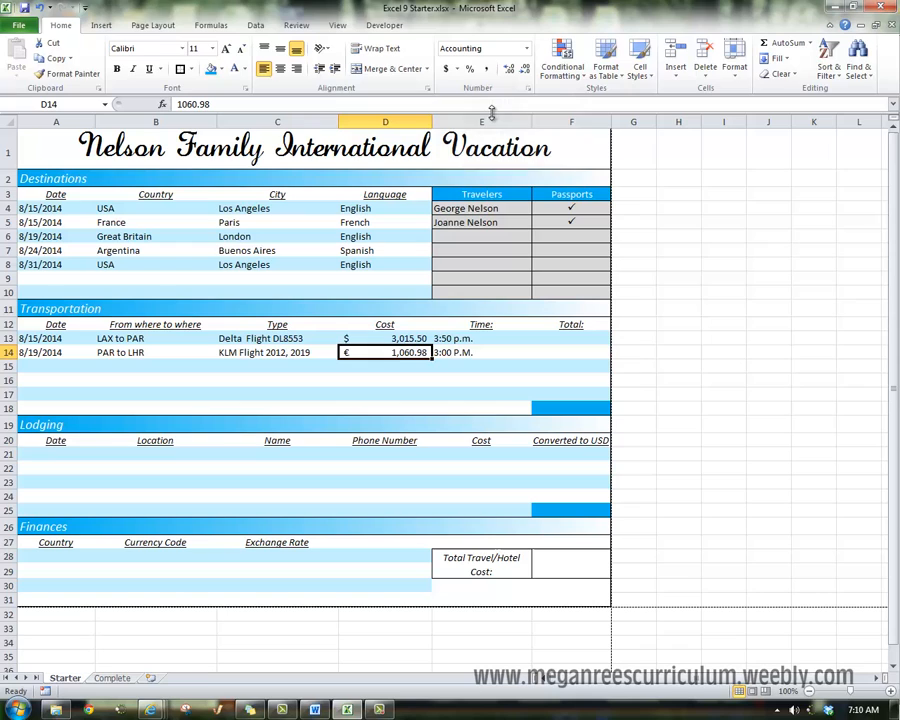
Browse the additional currency symbols offered among more accounting formats for D14, leaving its format as is.
click(456, 72)
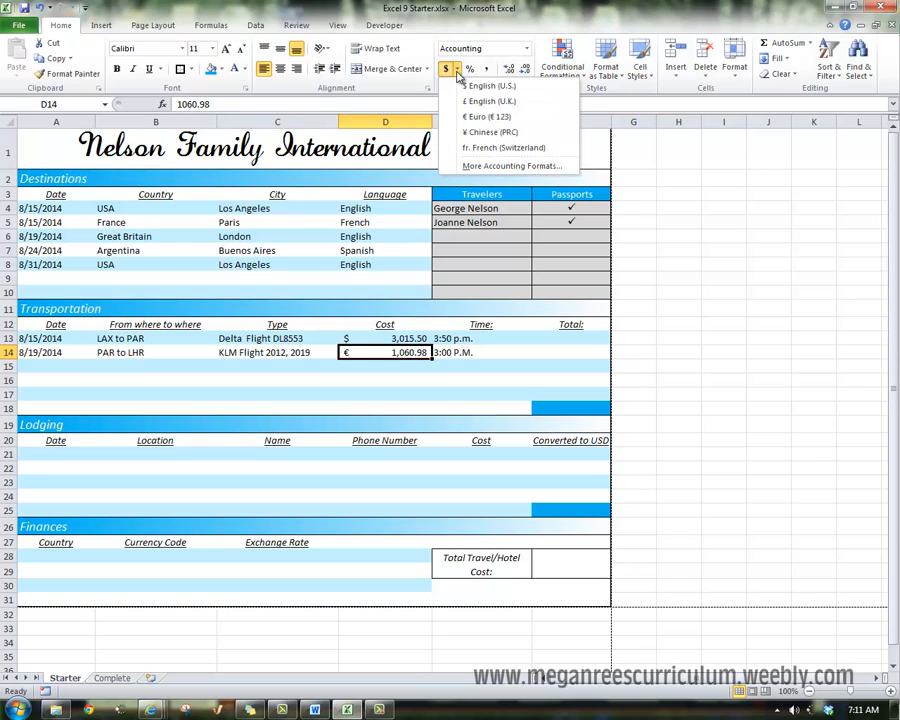
click(474, 167)
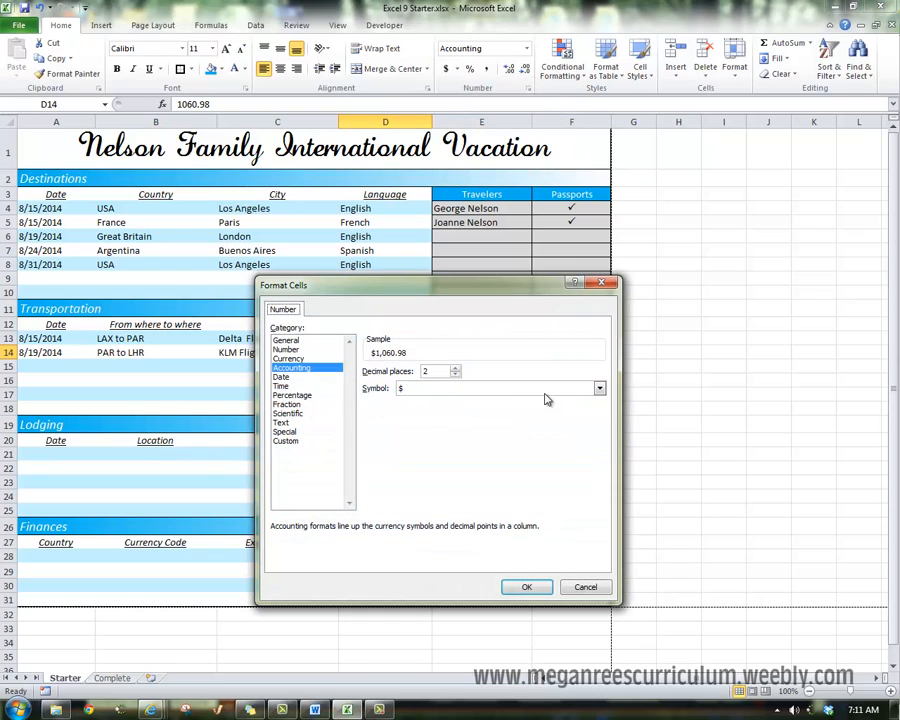
click(598, 389)
mouse_move(601, 406)
mouse_down()
mouse_move(603, 430)
mouse_move(615, 424)
mouse_move(615, 410)
mouse_move(617, 432)
mouse_move(603, 422)
mouse_up()
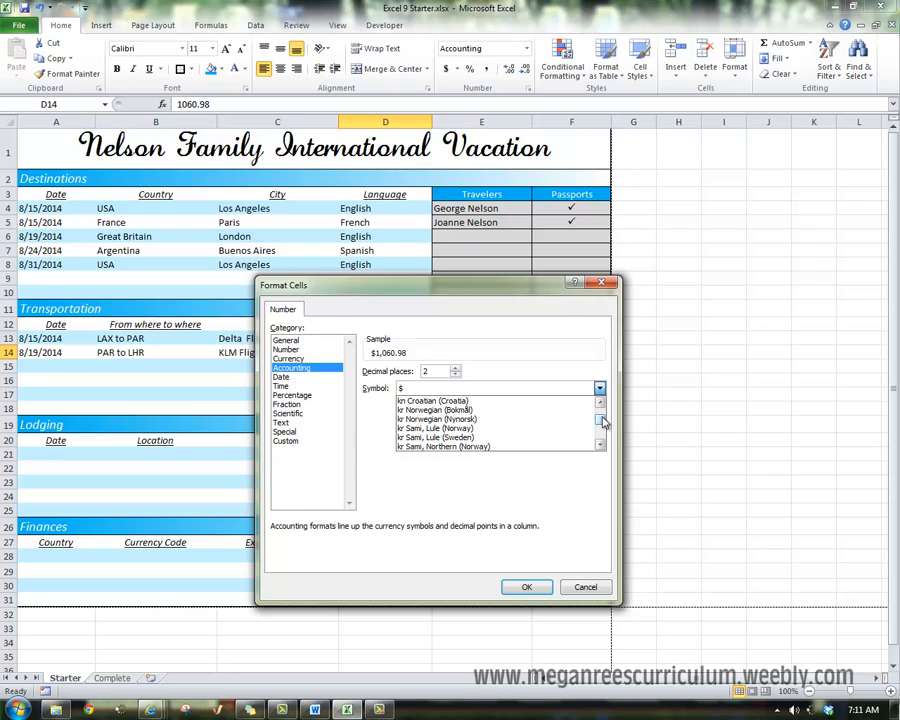
drag(603, 422, 606, 416)
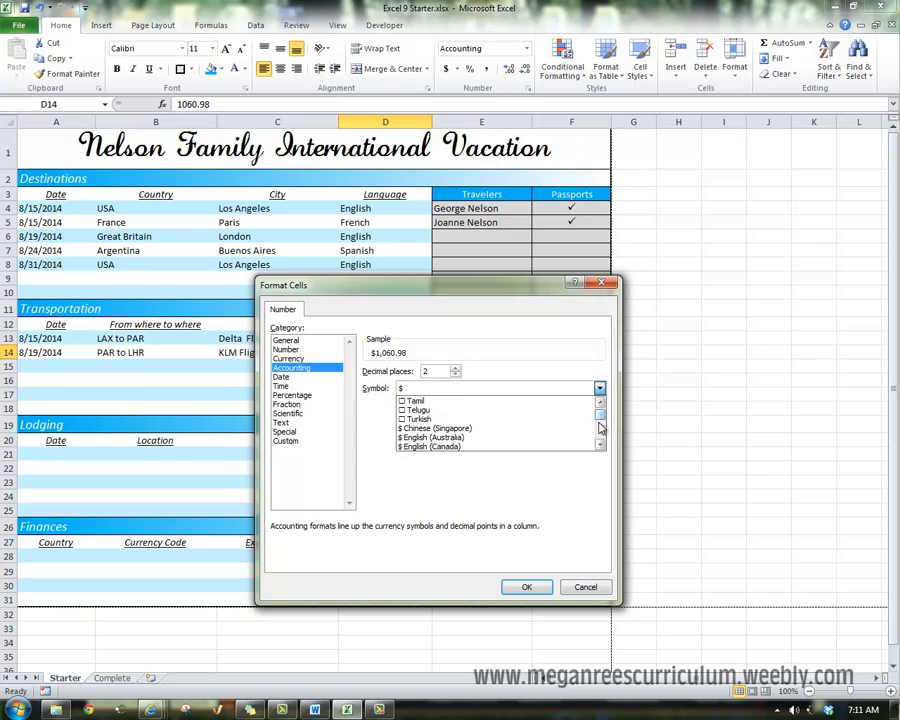
click(599, 446)
click(599, 446)
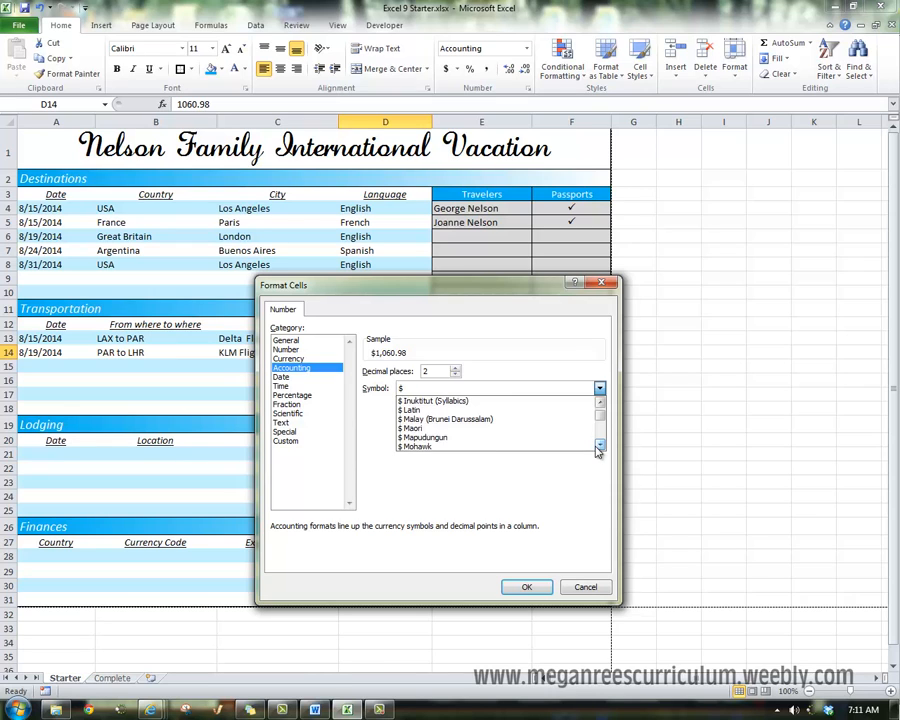
click(583, 587)
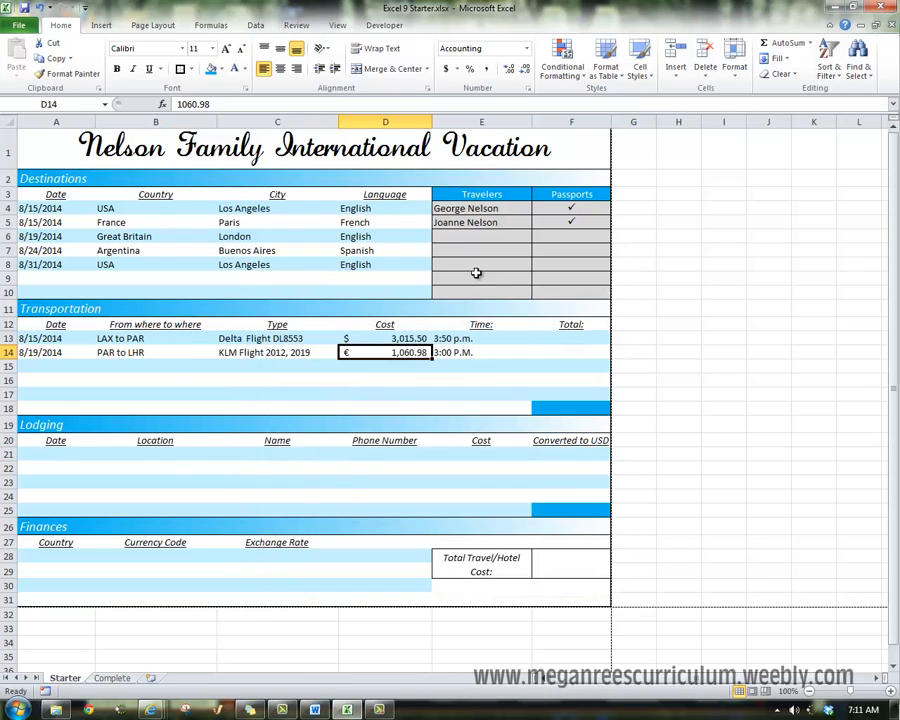
Review the third flight's date, route and type in row 15 of the Excel 9 Key workbook's Transportation section.
click(440, 352)
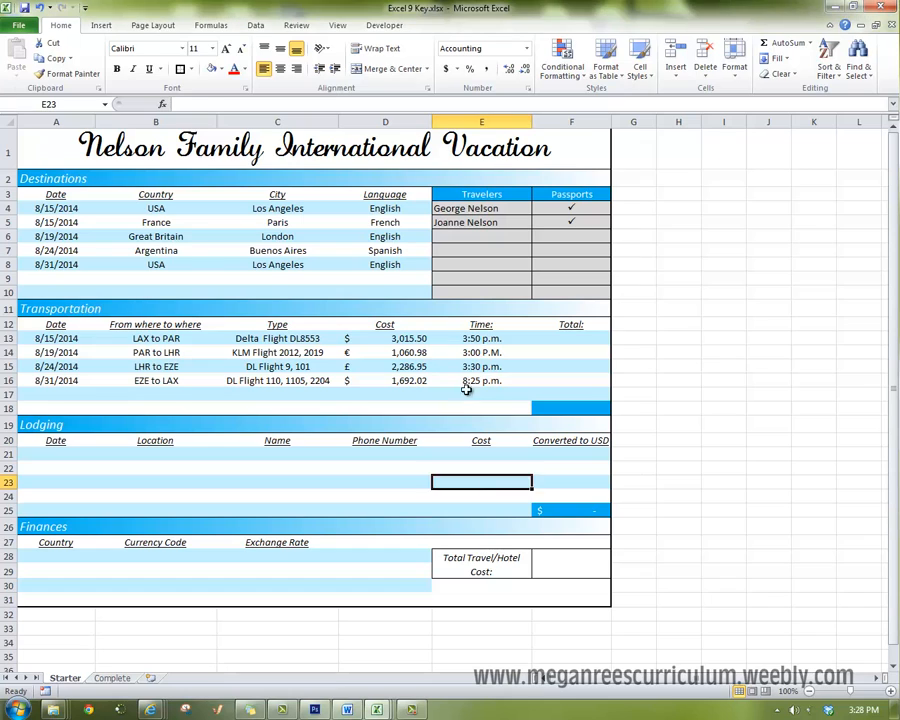
click(422, 365)
click(147, 353)
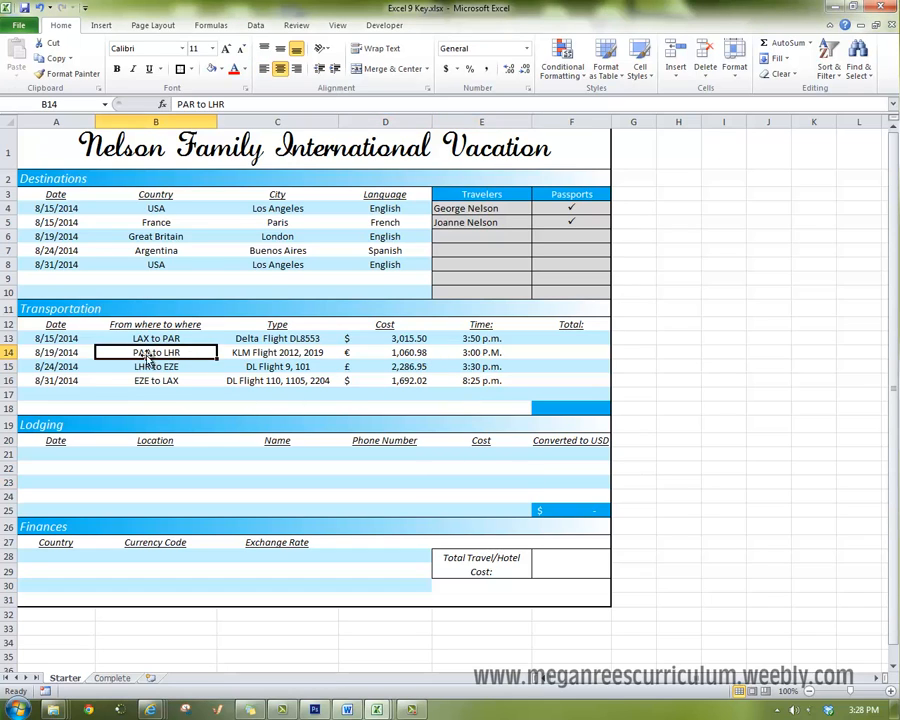
drag(68, 364, 162, 367)
click(79, 367)
click(118, 422)
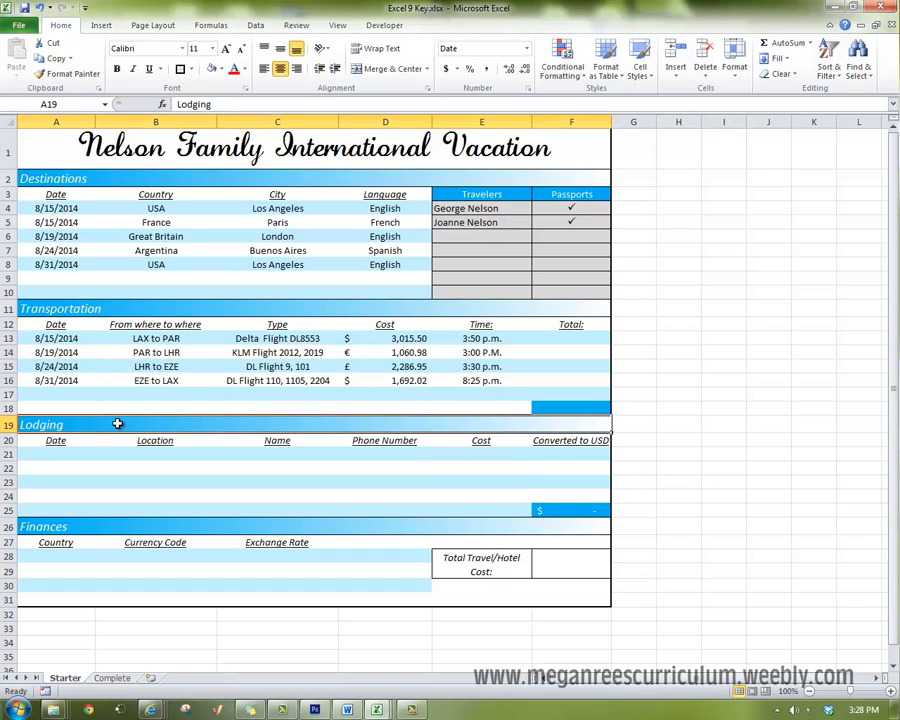
click(127, 380)
click(130, 368)
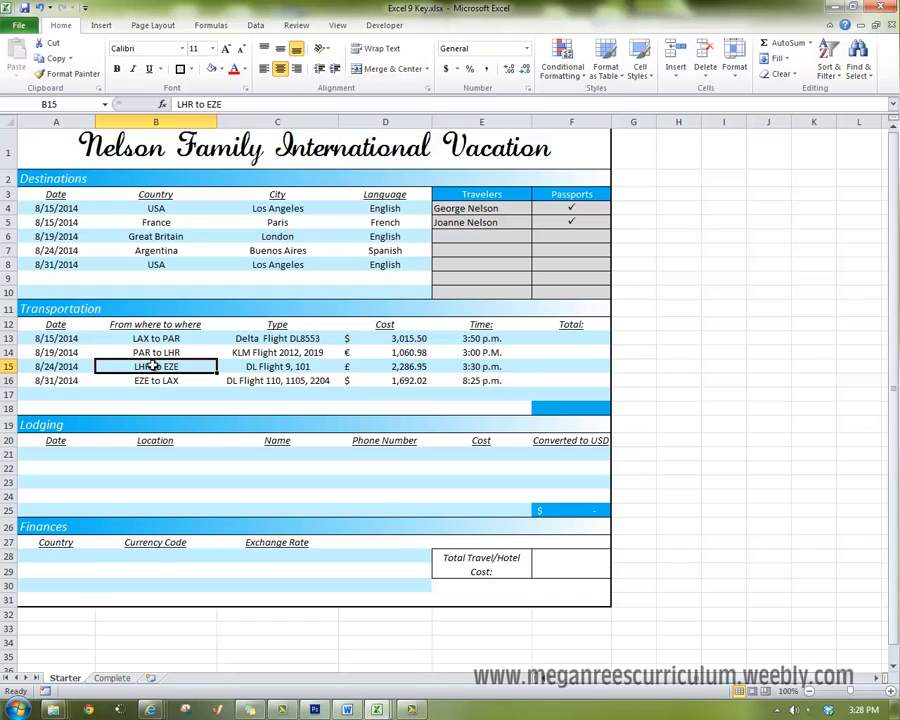
click(250, 366)
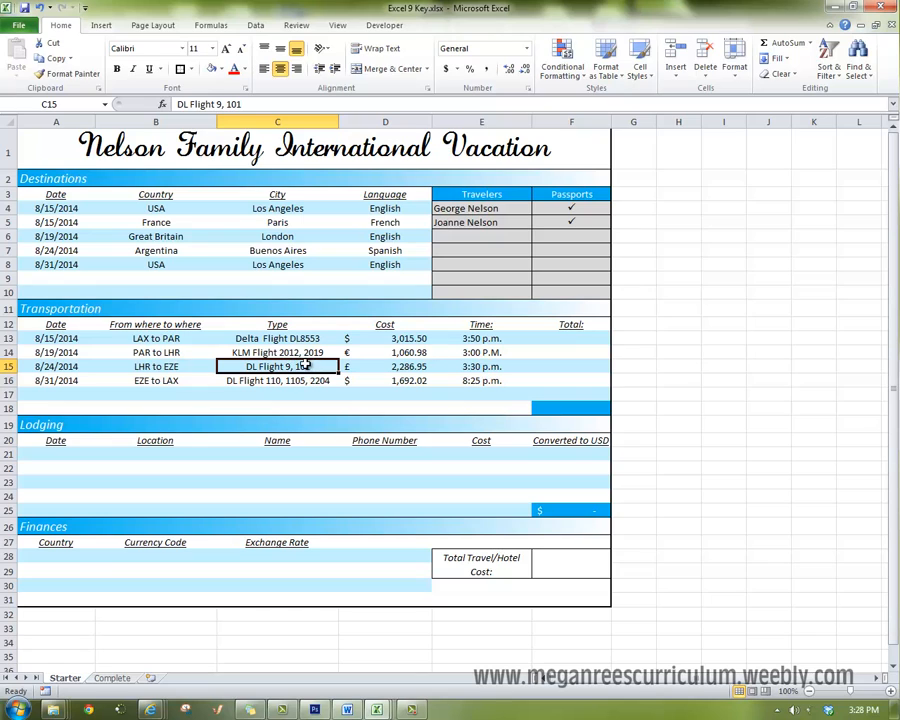
Apply the £ English (U.K.) accounting format to the third flight's cost in D15.
click(386, 366)
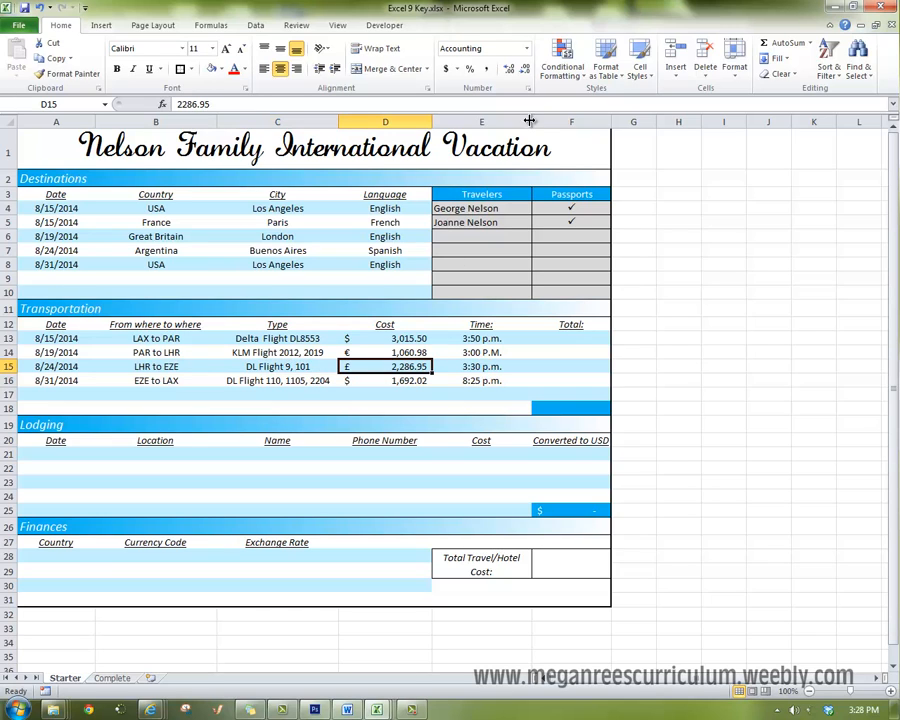
click(456, 69)
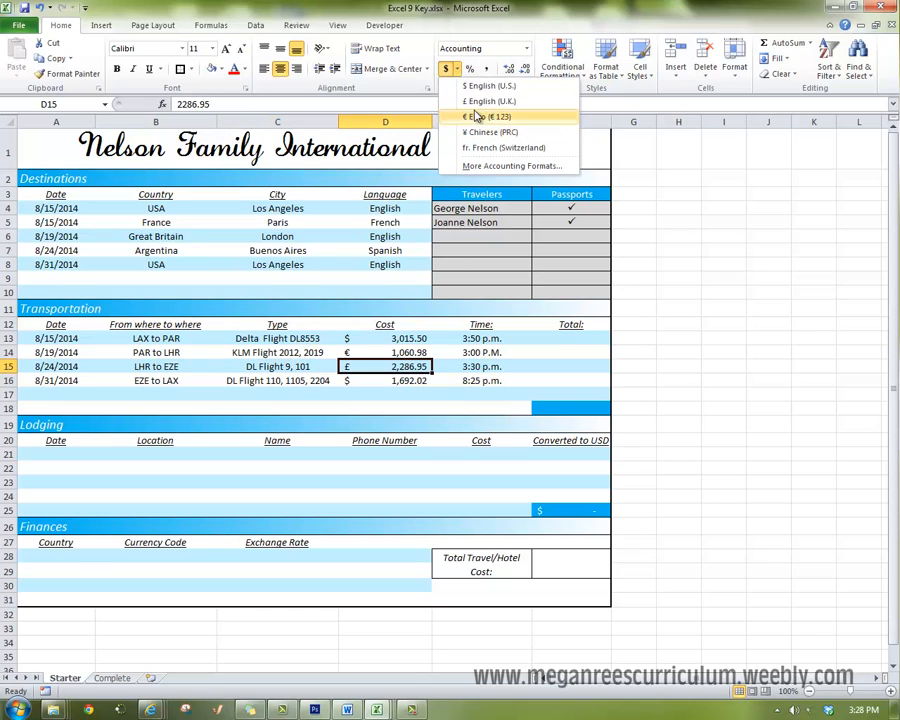
click(490, 101)
Review the fourth flight's date, route, type, cost and time in row 16.
click(72, 380)
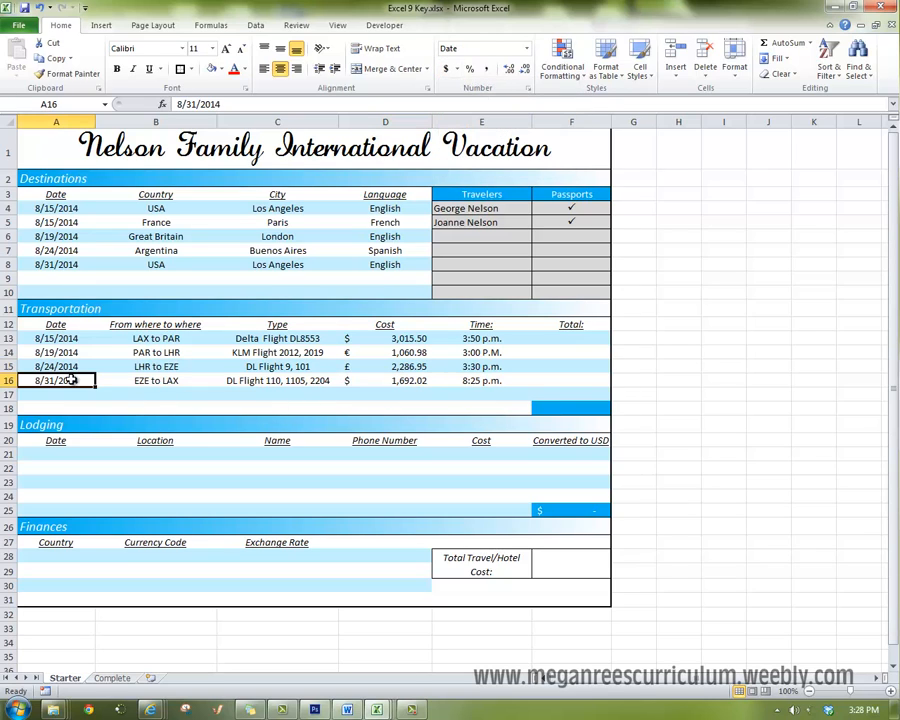
click(142, 381)
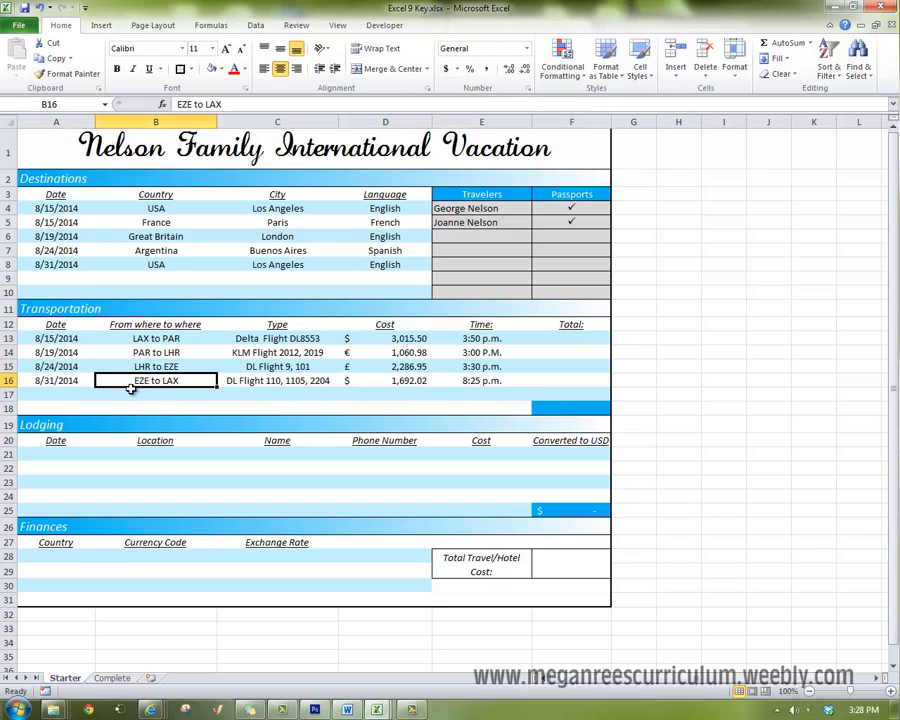
click(235, 381)
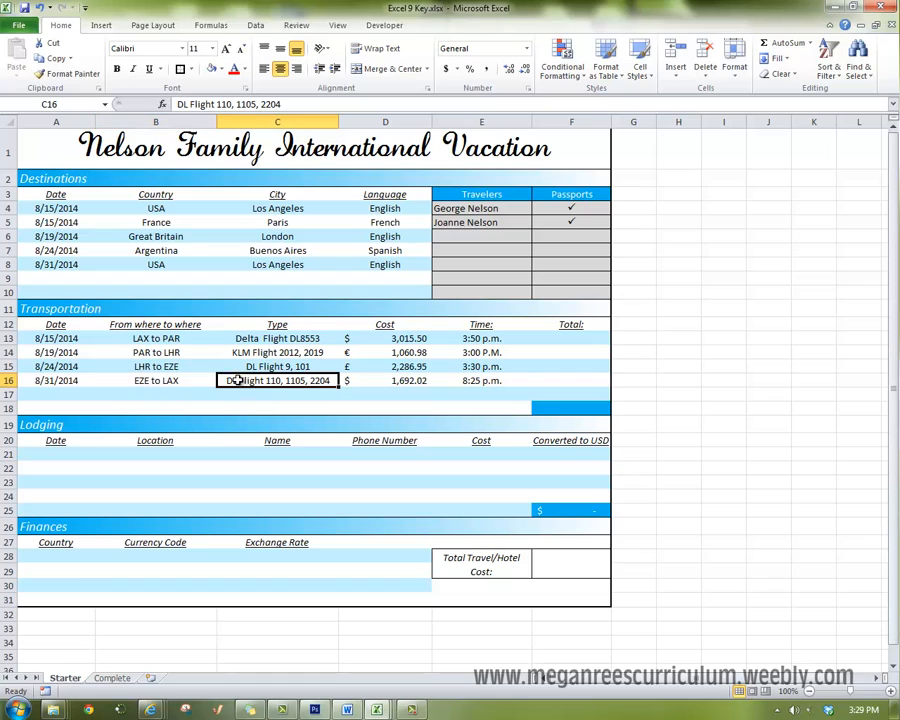
click(381, 384)
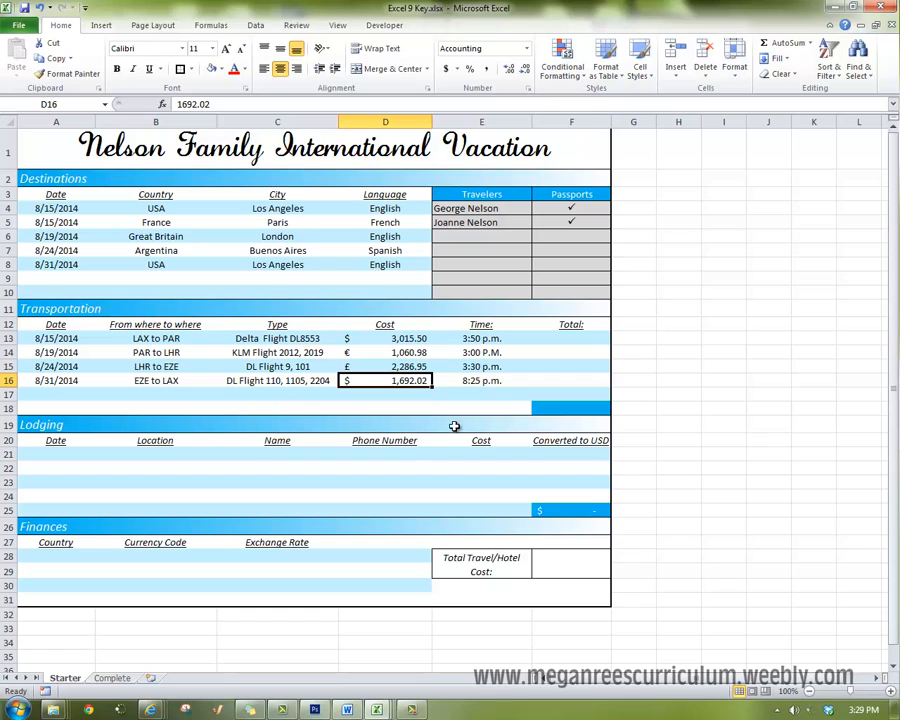
click(452, 422)
click(478, 380)
click(330, 408)
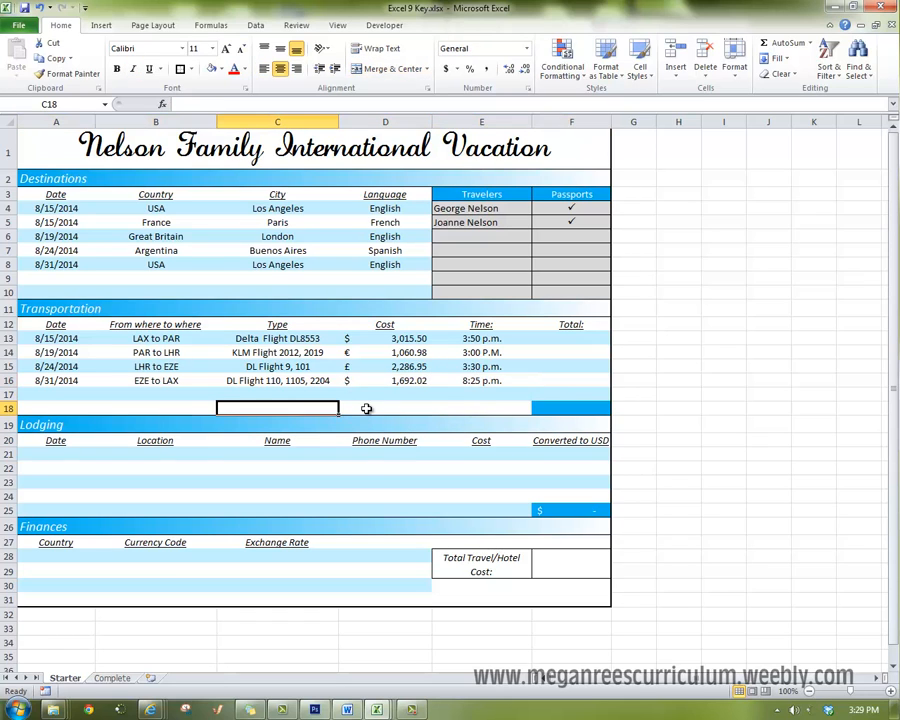
click(372, 407)
Left-align the four flights' entries in A13:E16 of the Transportation section.
drag(69, 341, 495, 383)
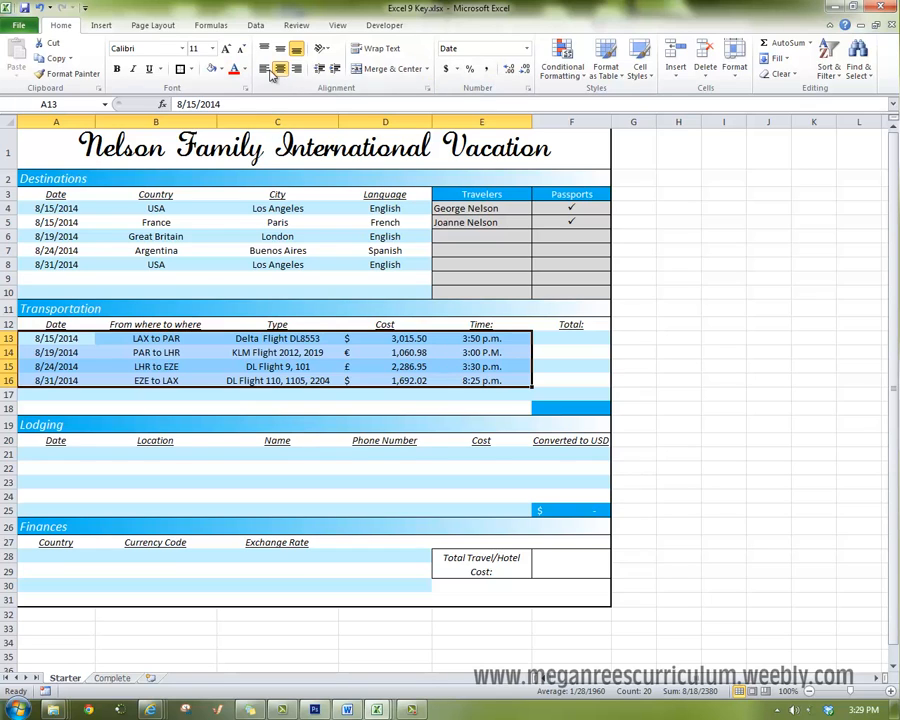
click(264, 68)
click(385, 440)
click(155, 454)
Center the Transportation entries in A13:E18.
drag(58, 340, 482, 410)
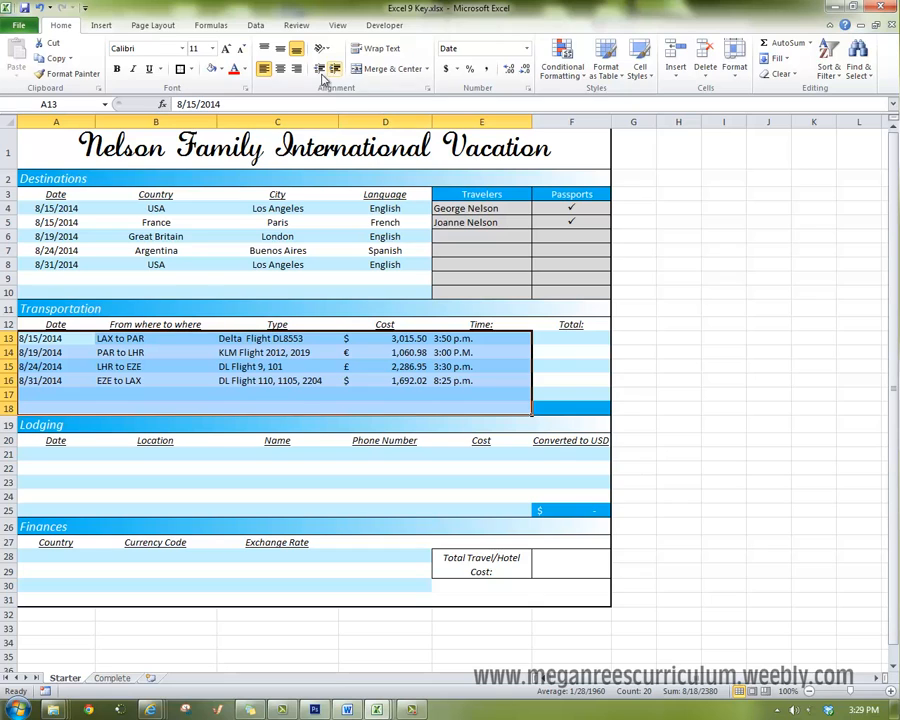
click(280, 68)
click(155, 352)
Center the Destinations entries in A4:D9.
drag(45, 208, 400, 282)
click(284, 73)
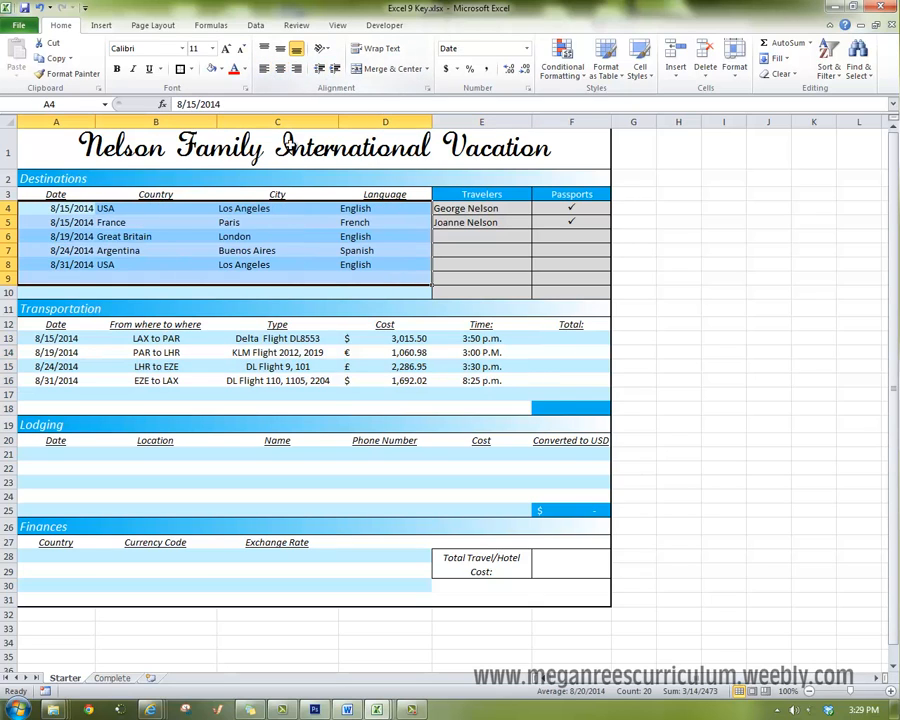
click(283, 71)
click(325, 362)
click(340, 495)
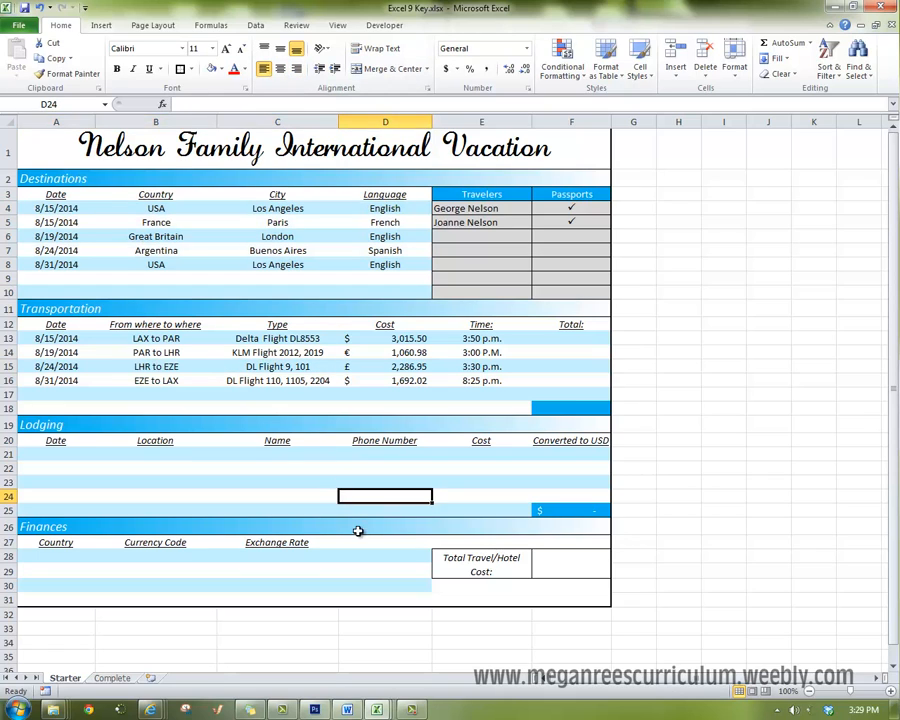
click(335, 482)
key(Down)
key(Down)
click(192, 484)
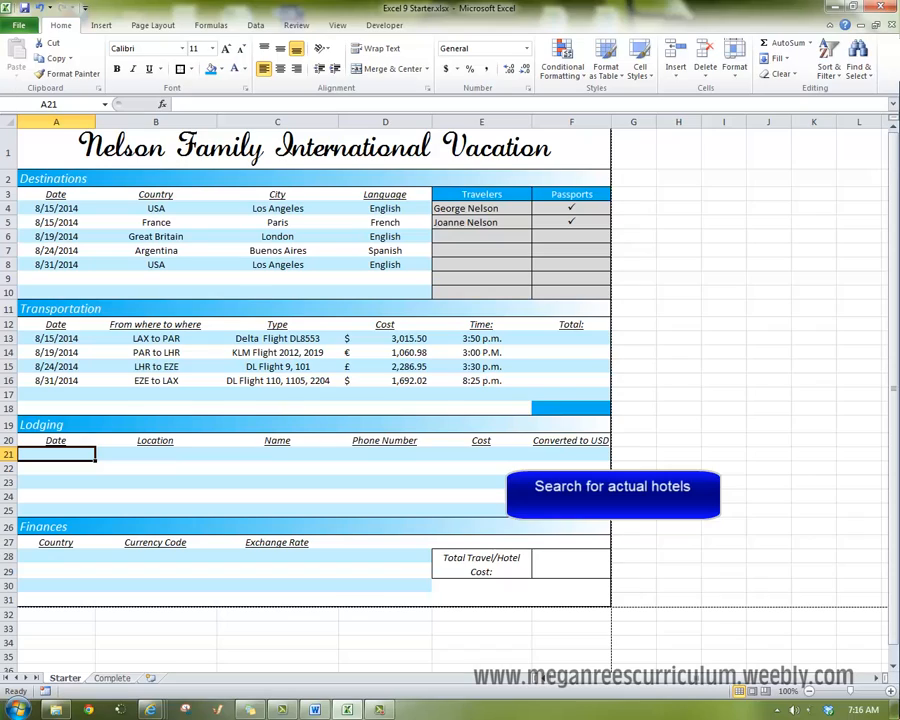
Switch to the Internet Explorer window showing the Delta trip summary and go to google.com.
drag(897, 185, 478, 72)
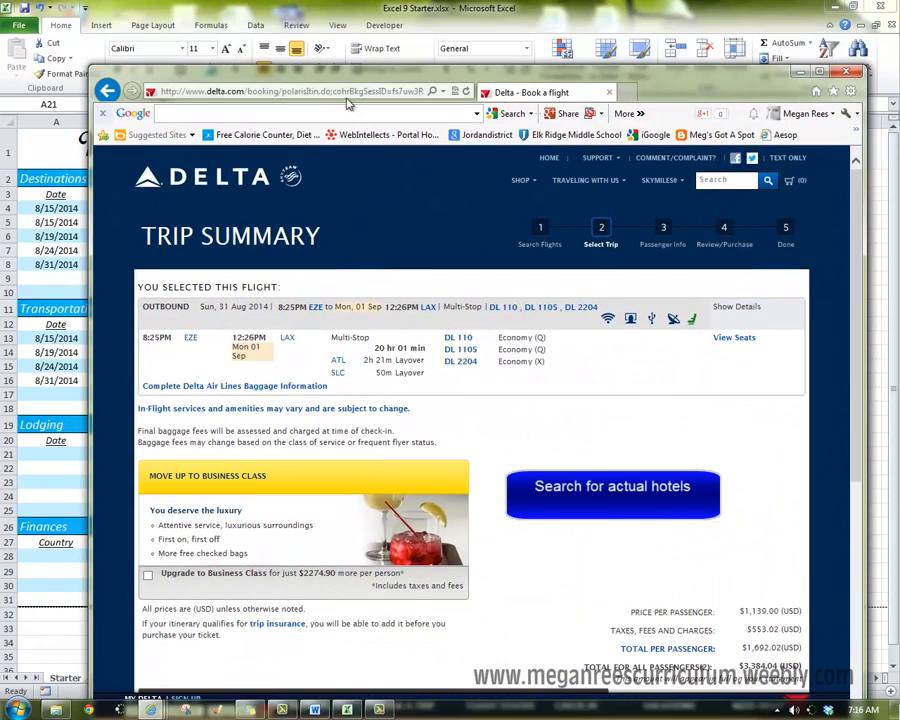
click(346, 96)
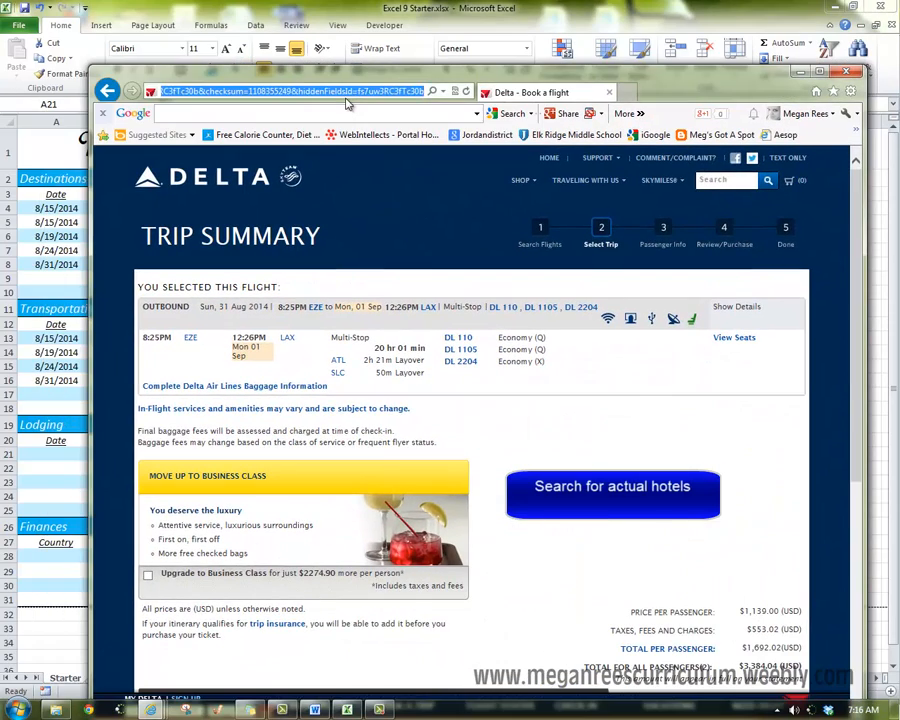
text(google.com/)
key(Return)
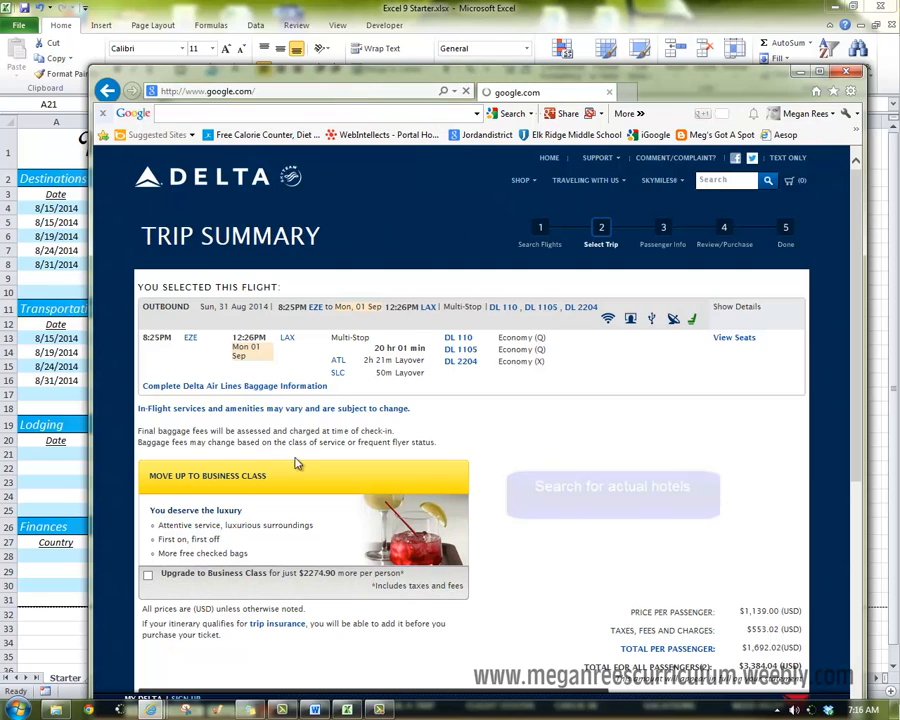
Search Google for holiday inn and open the Holiday Inn official site.
text(holiday inn)
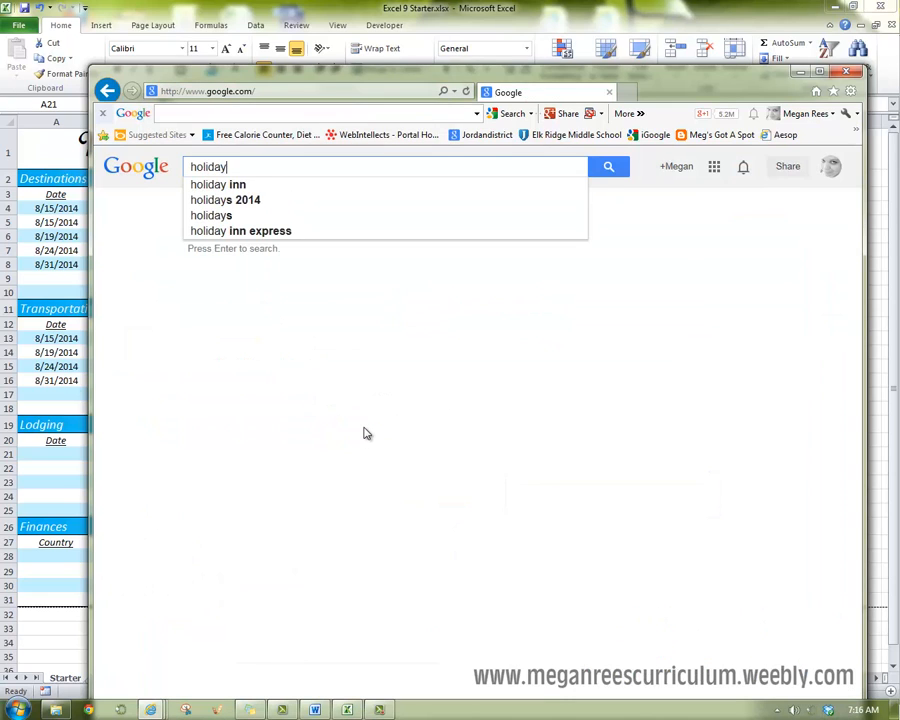
key(Return)
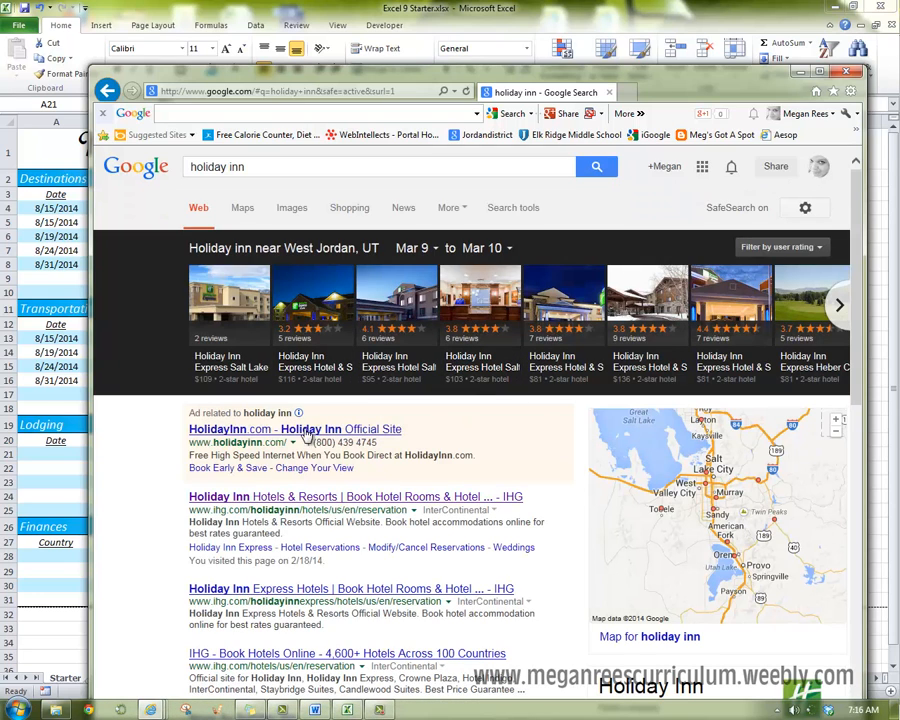
click(292, 430)
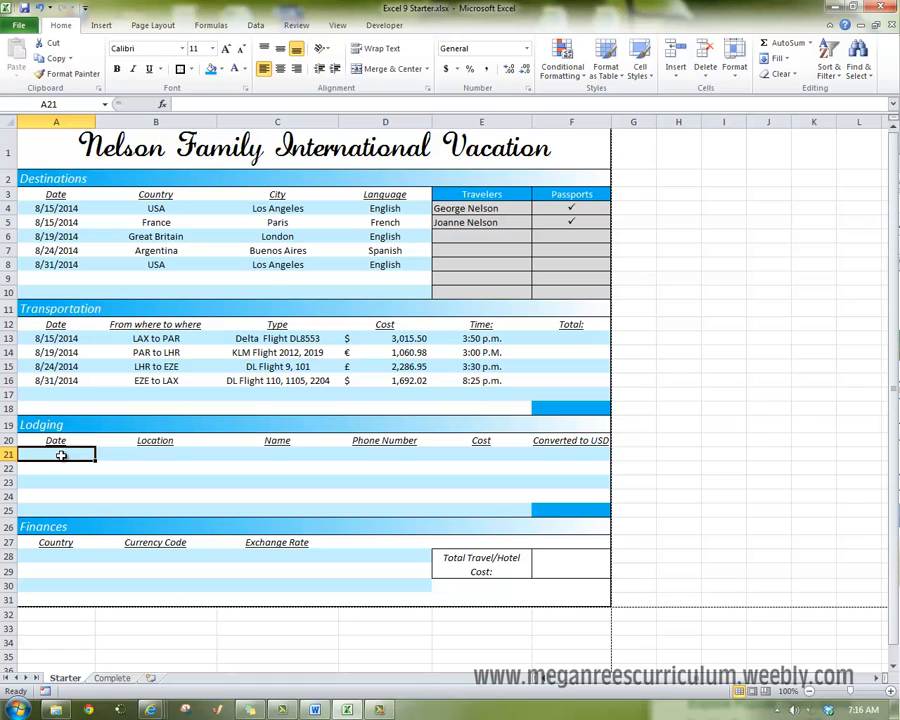
Enter 8/15/2014 as the first Lodging date in A21 of the Excel 9 Starter workbook.
text(8/15/2014)
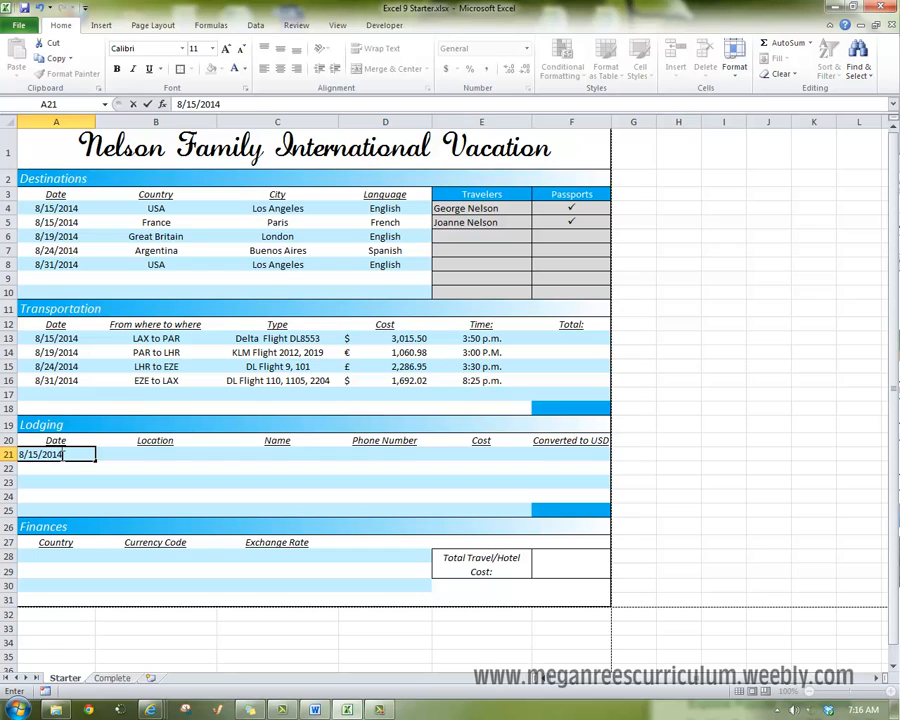
key(Tab)
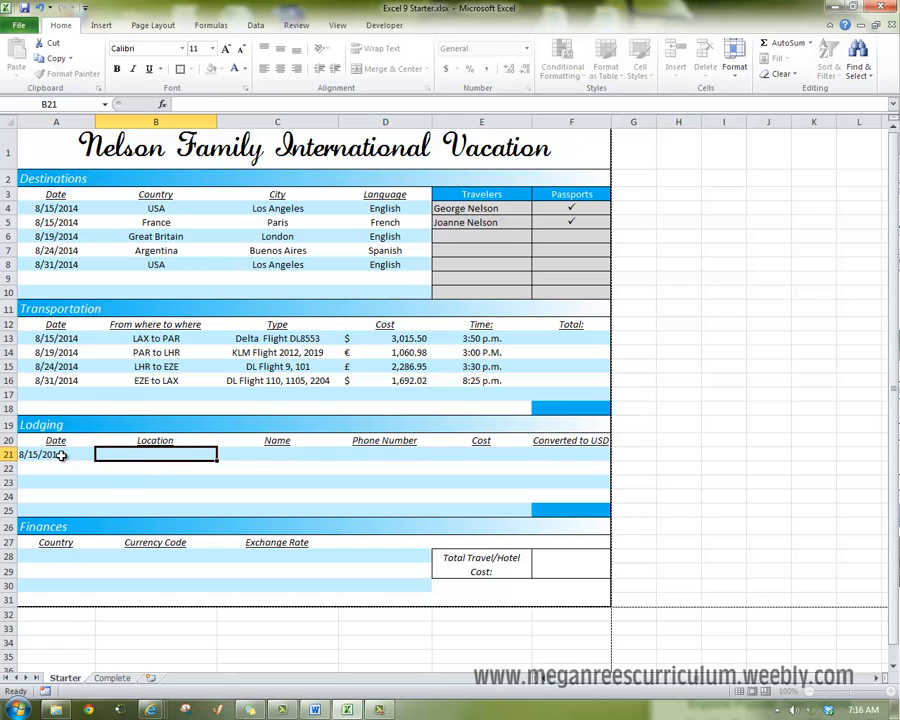
Switch to the Internet Explorer window with the Holiday Inn site and set the hotel search destination to Paris, France.
key(alt+Tab)
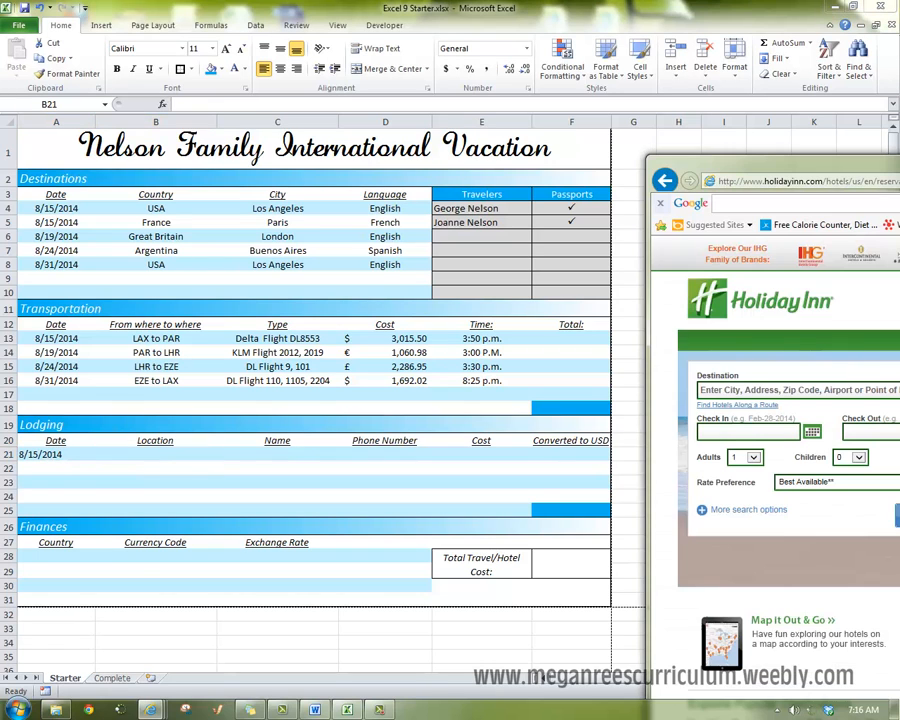
drag(899, 183, 692, 62)
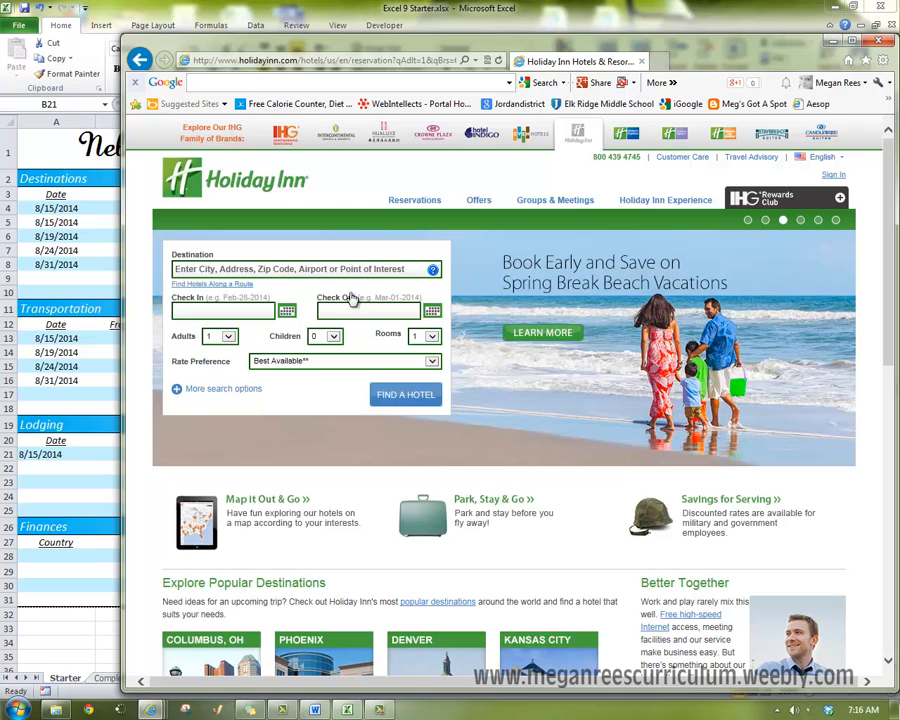
click(259, 270)
text(Paris)
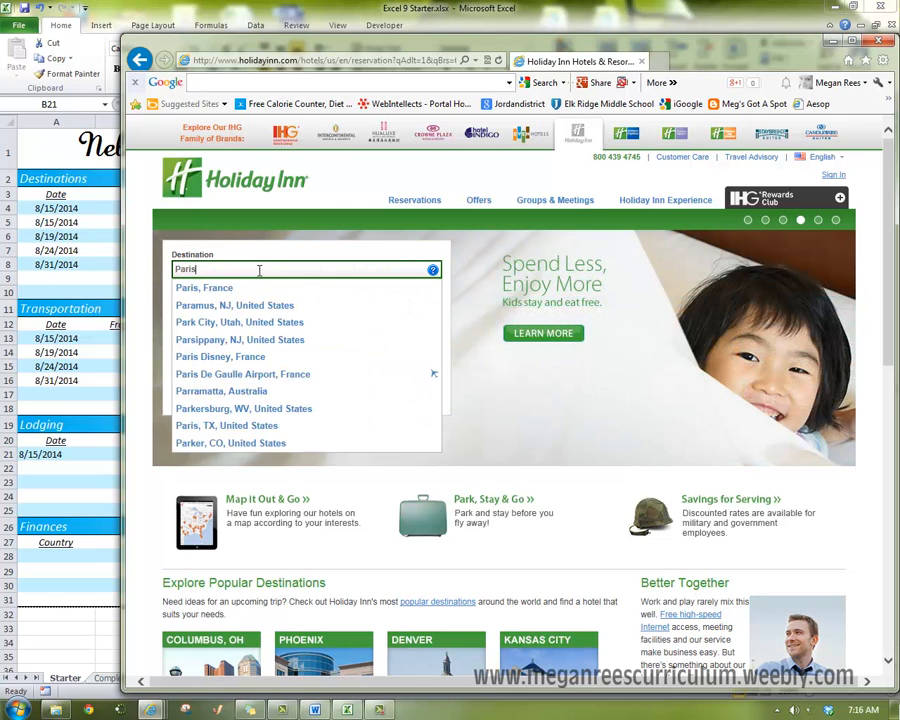
click(237, 288)
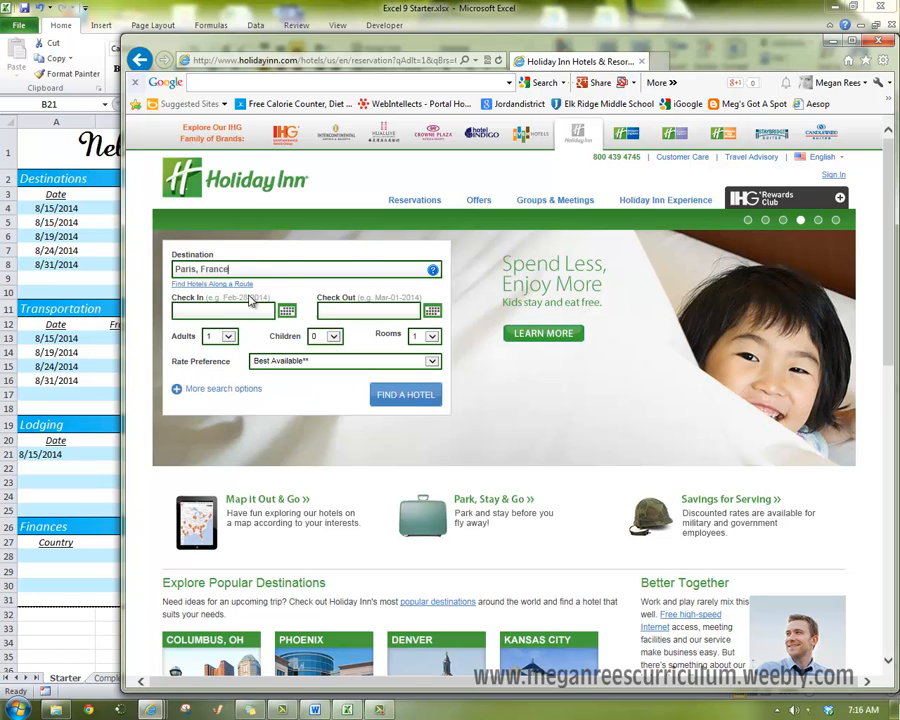
Set the hotel search dates to check in on Aug-15-2014 and check out on Aug-19-2014.
click(246, 308)
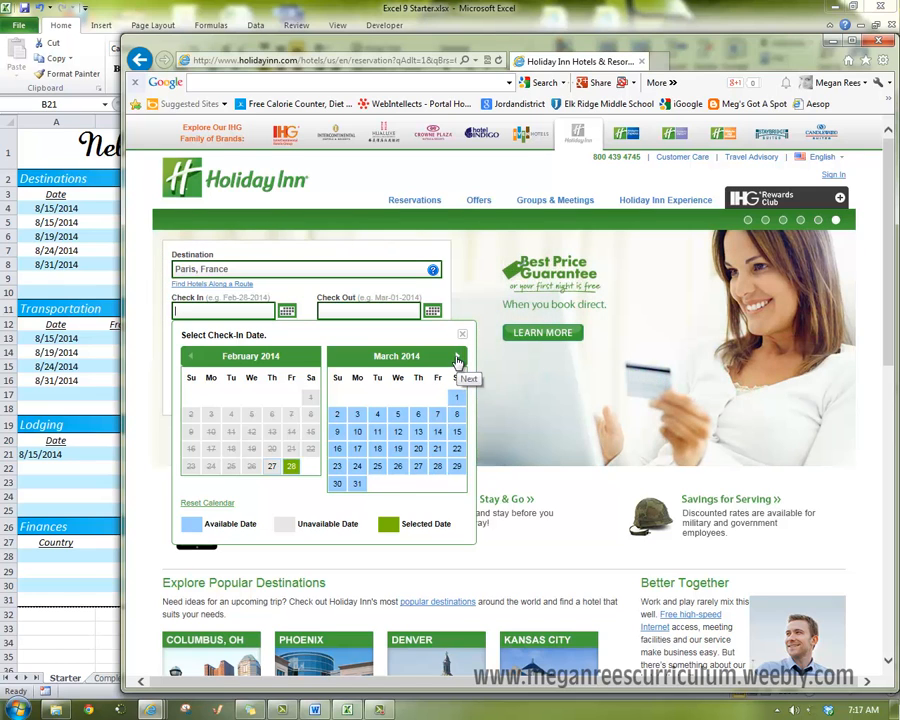
click(459, 360)
click(459, 360)
click(459, 360)
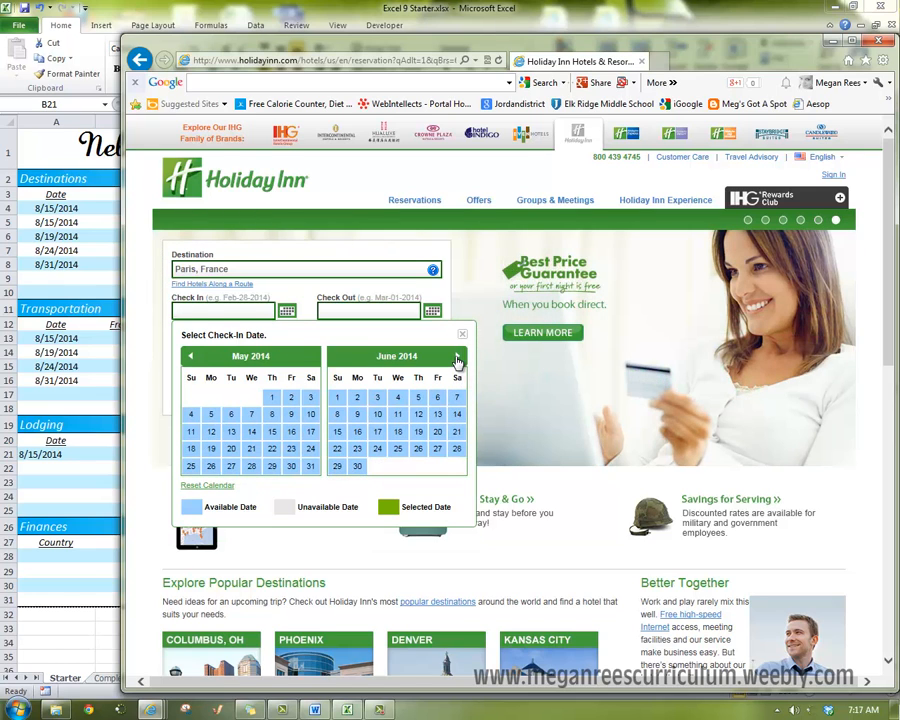
click(458, 360)
click(458, 360)
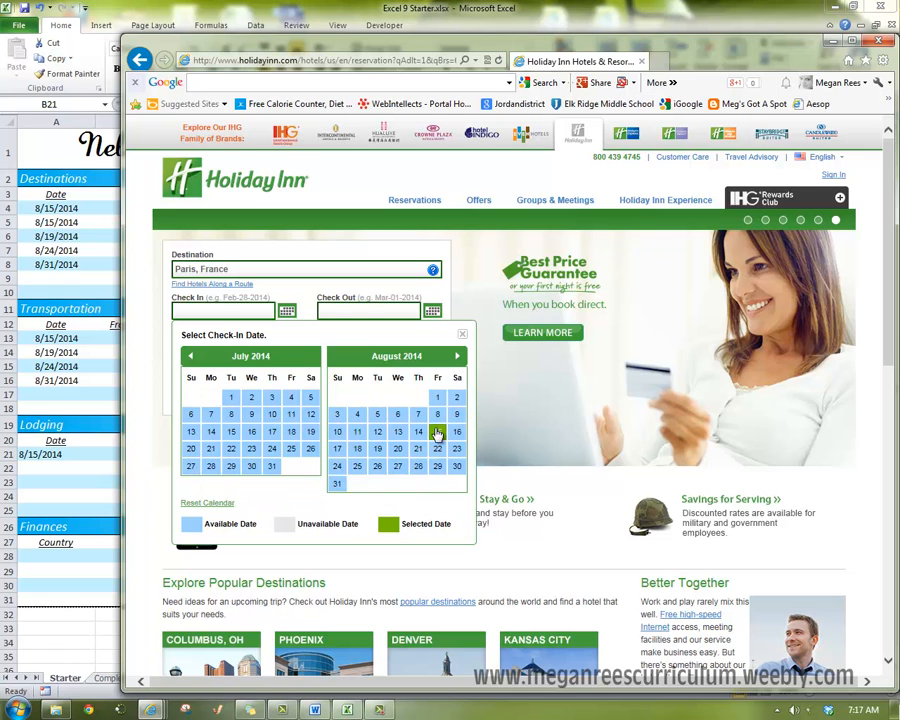
click(437, 432)
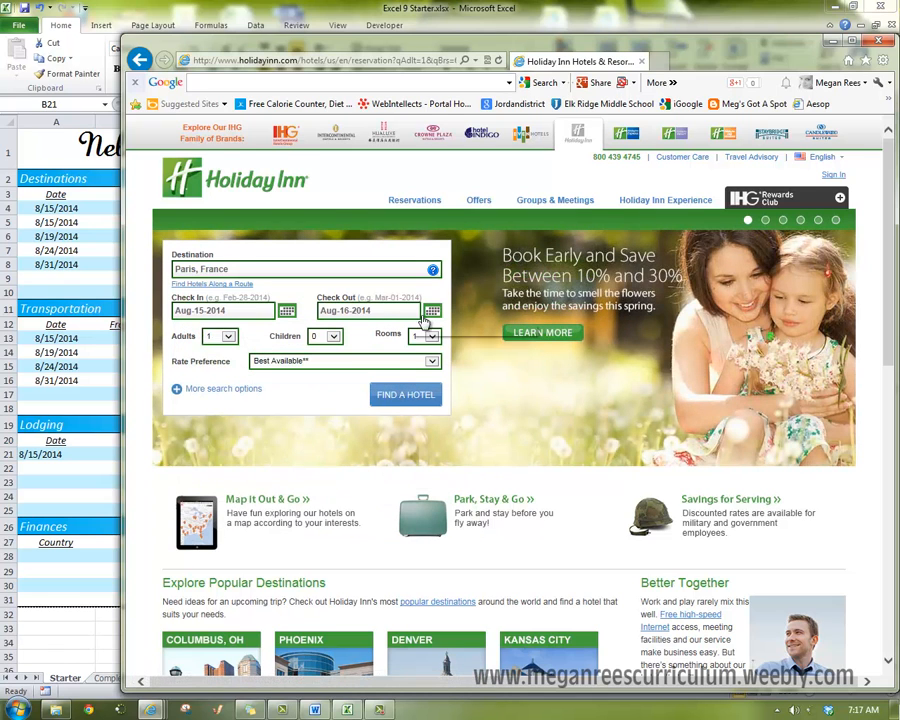
click(430, 313)
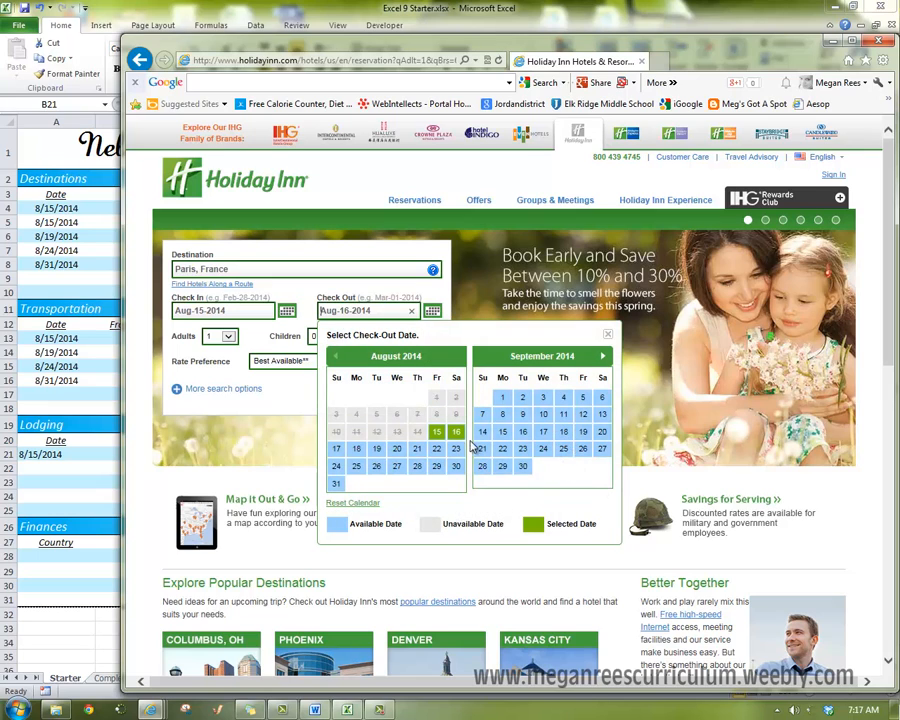
click(378, 455)
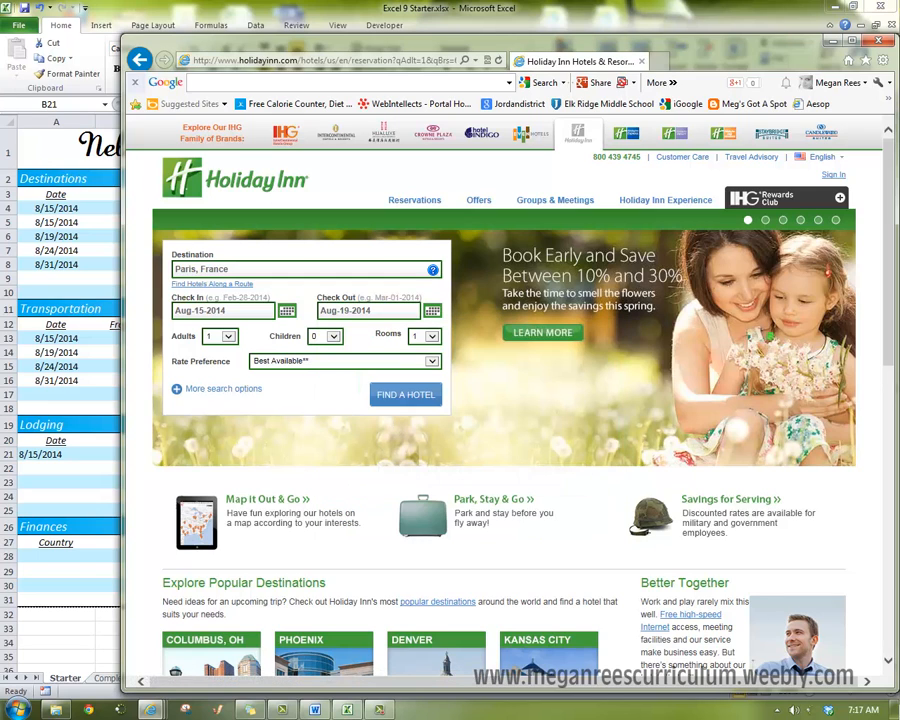
Set the hotel search to 2 adults in 1 room and find the matching hotels.
click(227, 336)
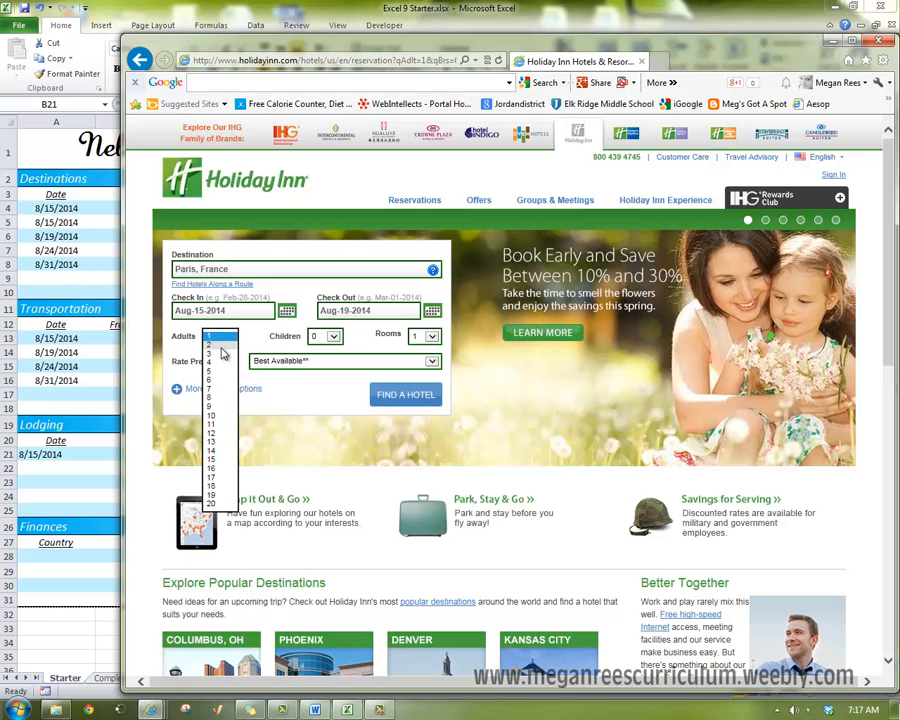
click(222, 352)
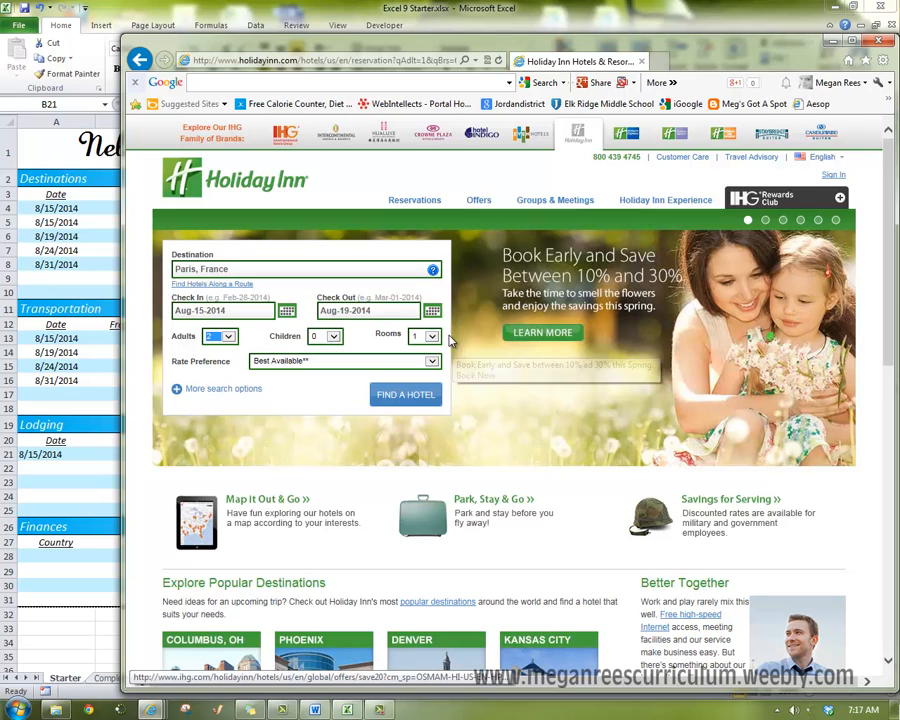
click(433, 337)
click(435, 339)
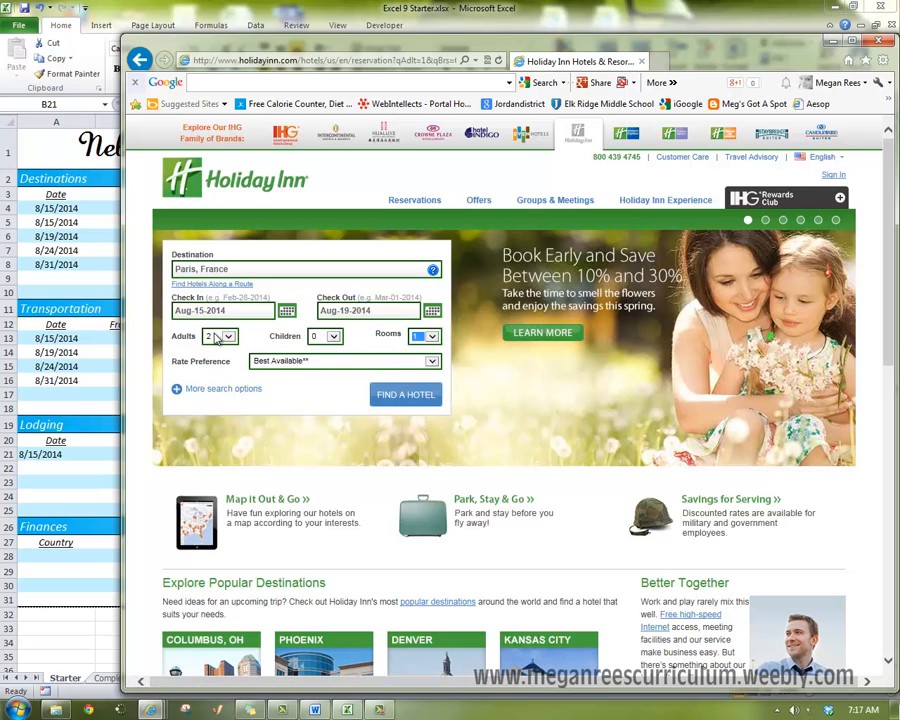
click(410, 396)
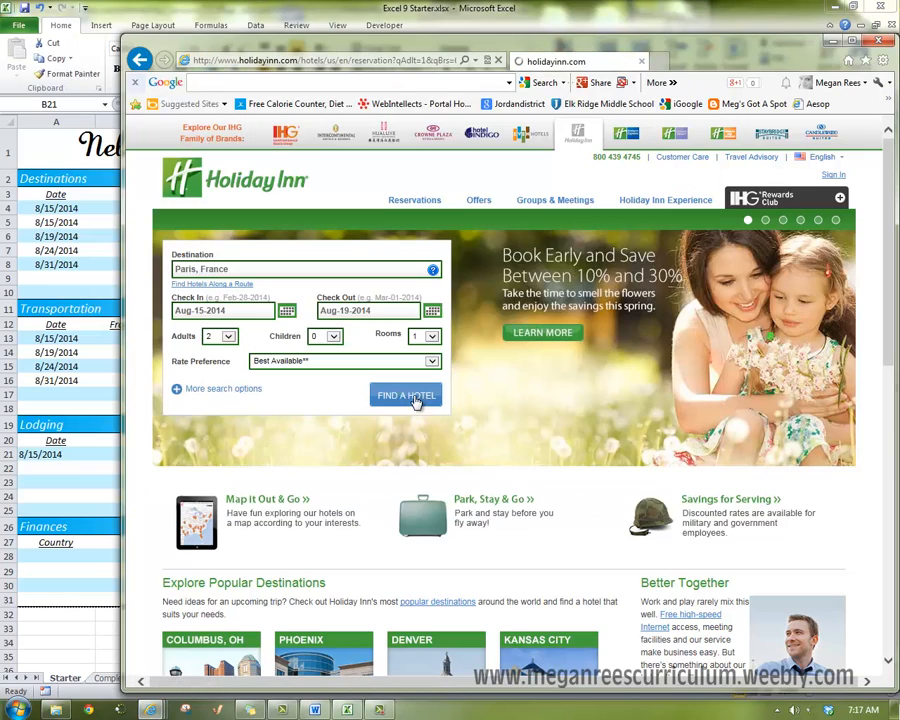
Look through the Paris hotel search results for a hotel's name, front desk phone number and average nightly rate.
drag(720, 60, 676, 37)
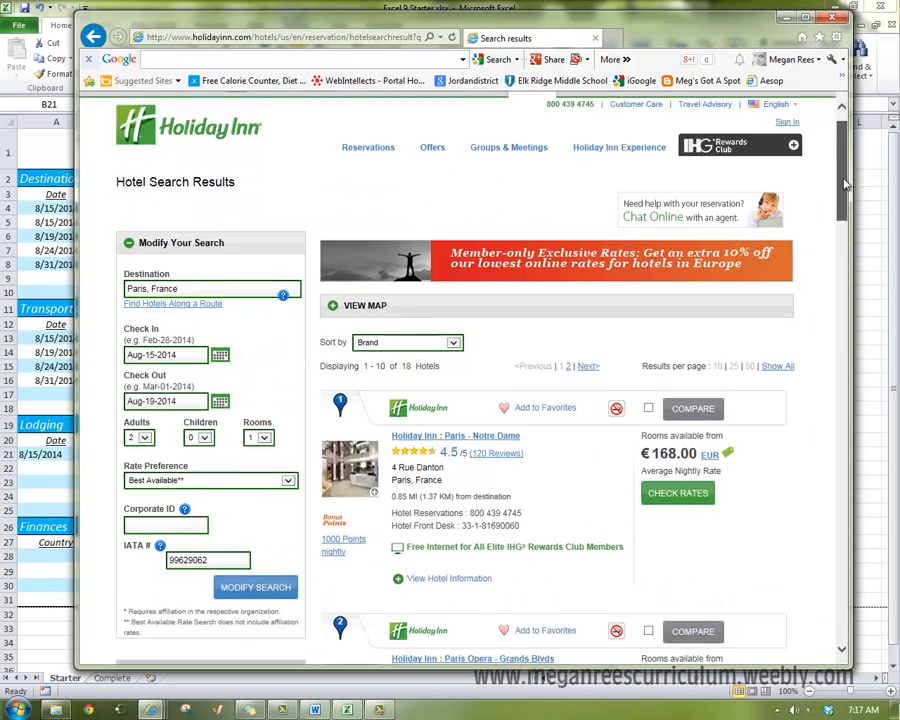
drag(840, 180, 840, 265)
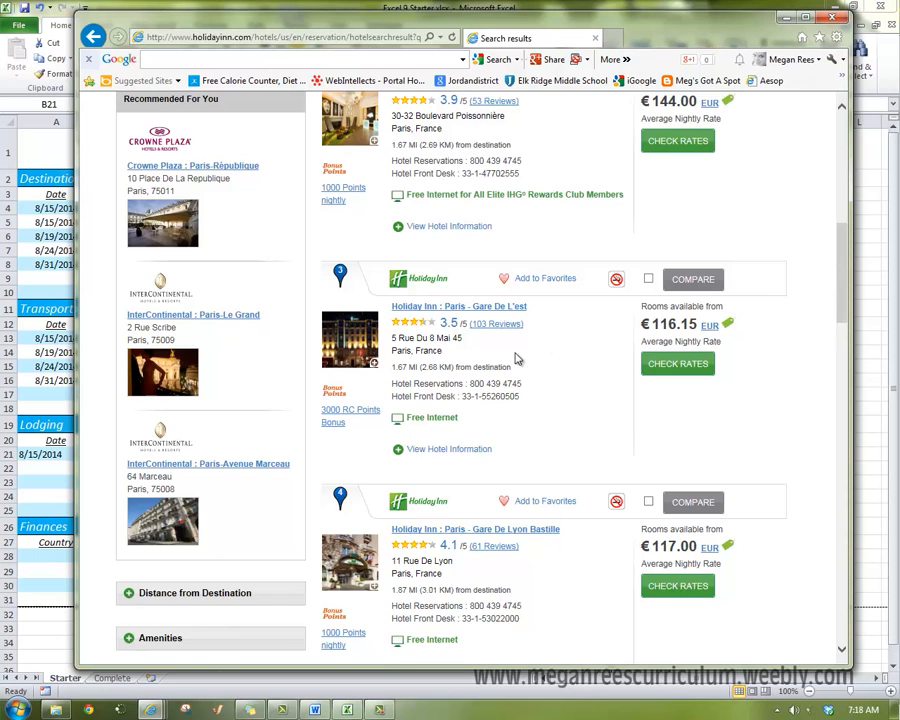
drag(488, 20, 555, 12)
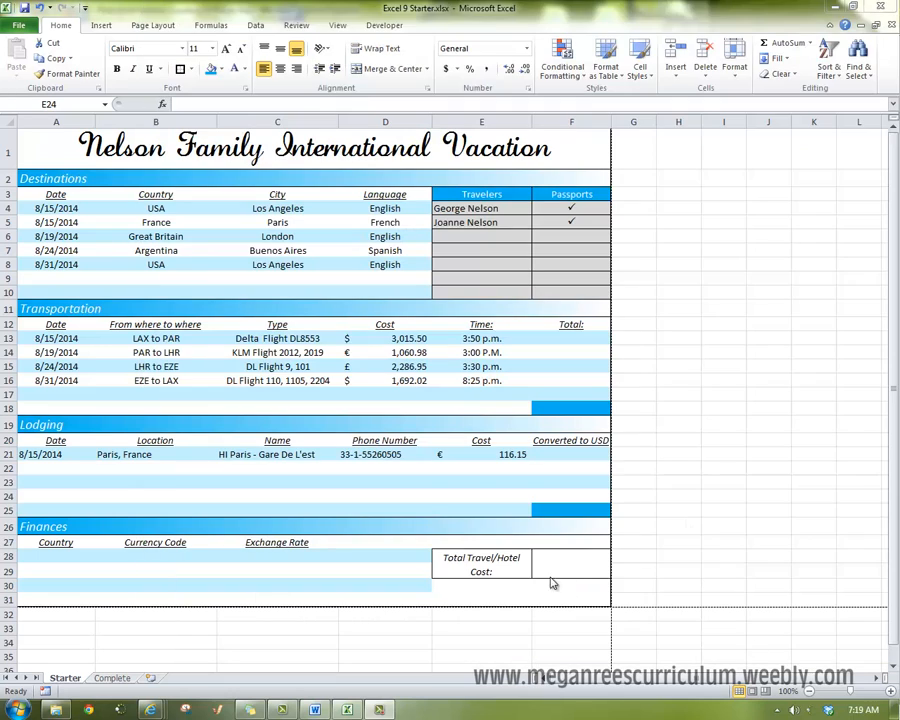
click(480, 494)
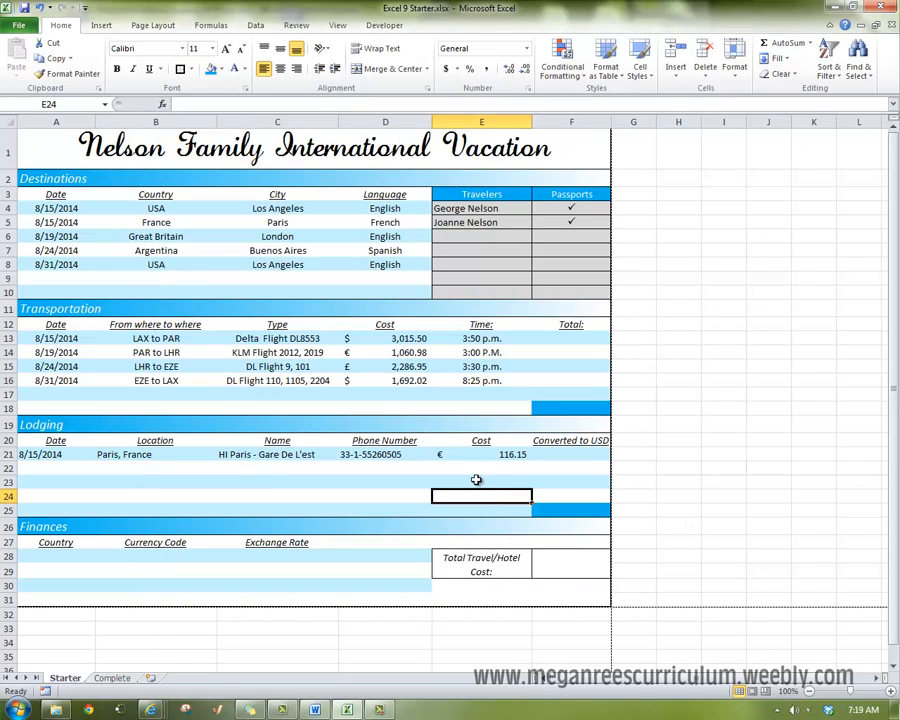
click(477, 480)
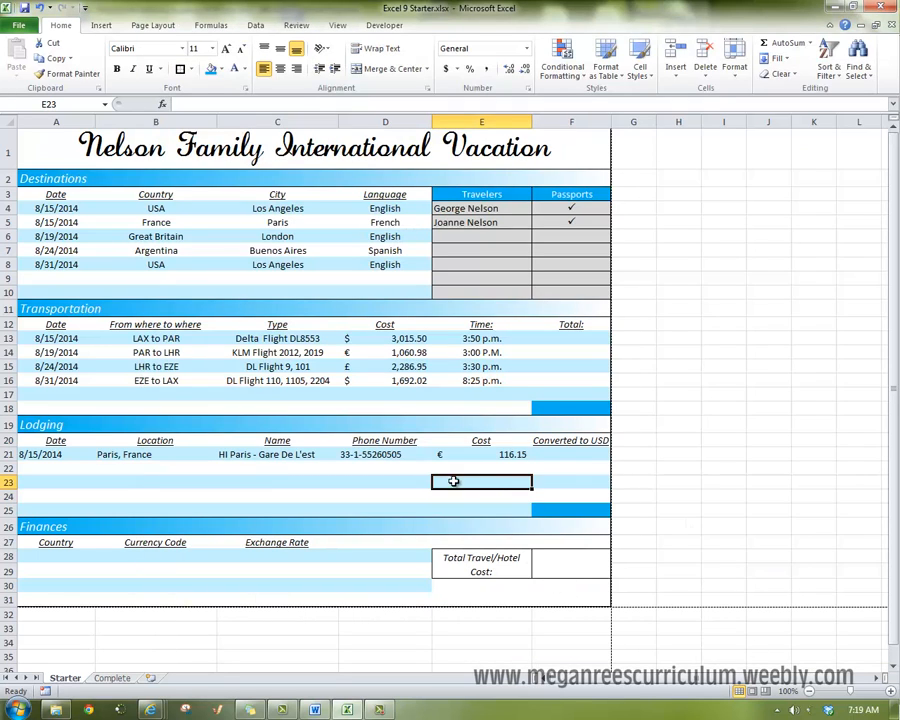
click(552, 468)
click(560, 442)
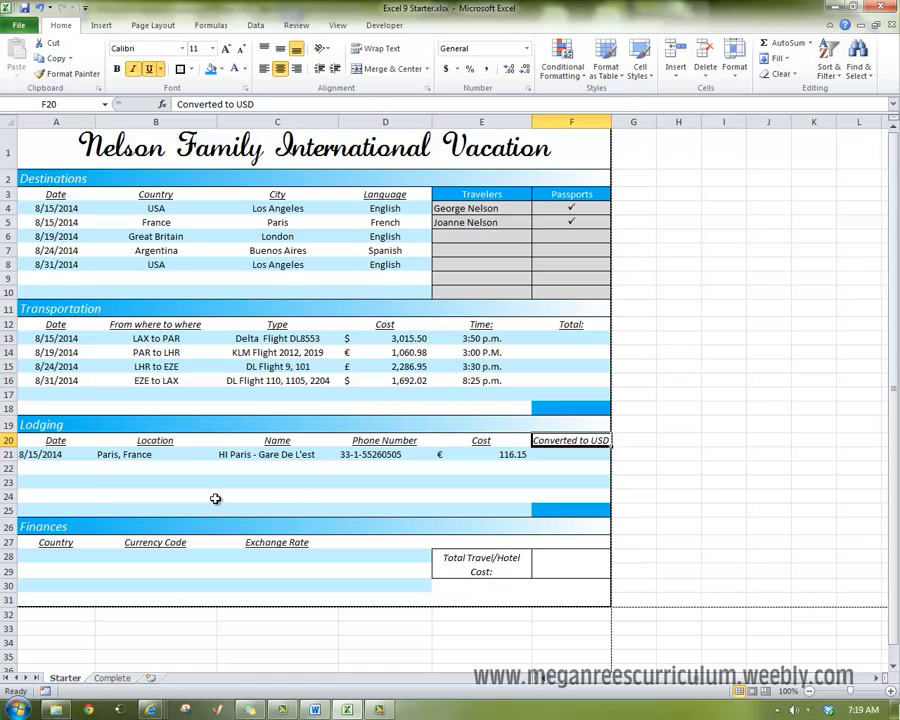
Enter 8/19/2014 as the second Lodging date in A22.
click(156, 466)
click(96, 480)
click(60, 476)
click(59, 468)
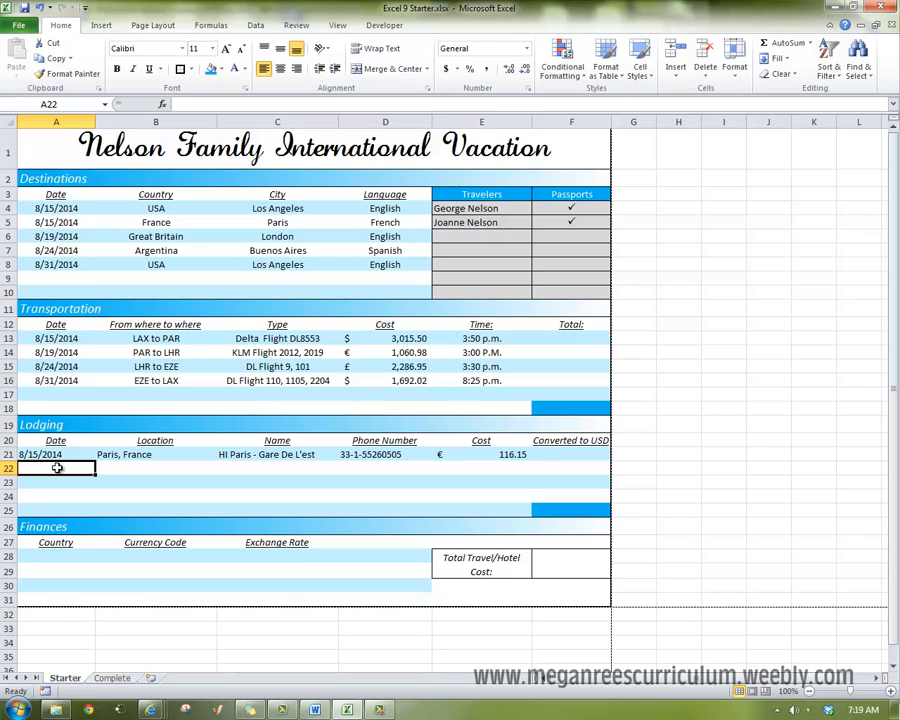
text(8/19)
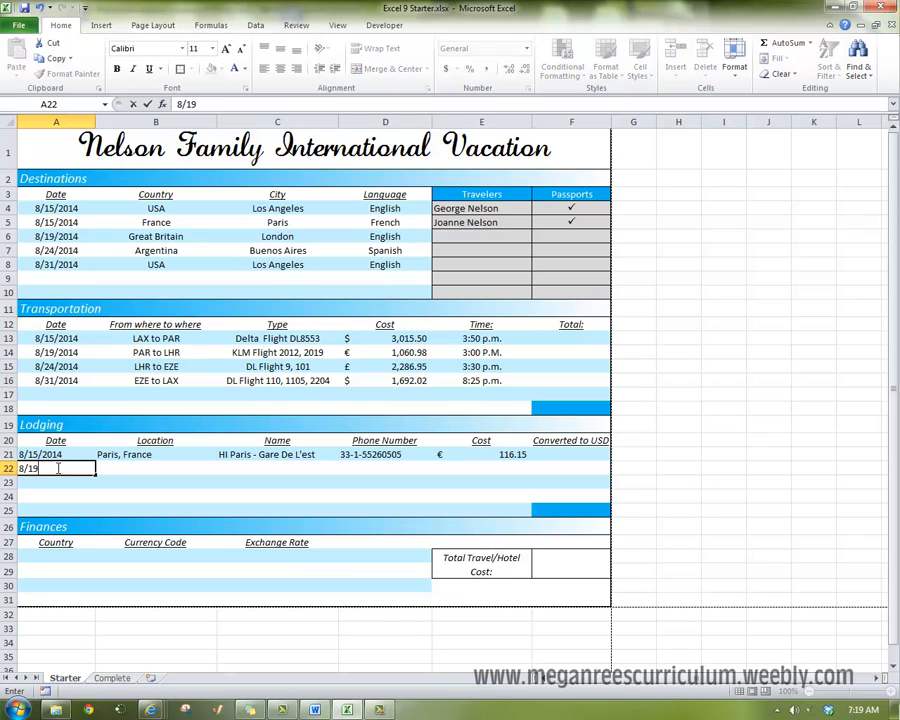
text(/2014)
key(Tab)
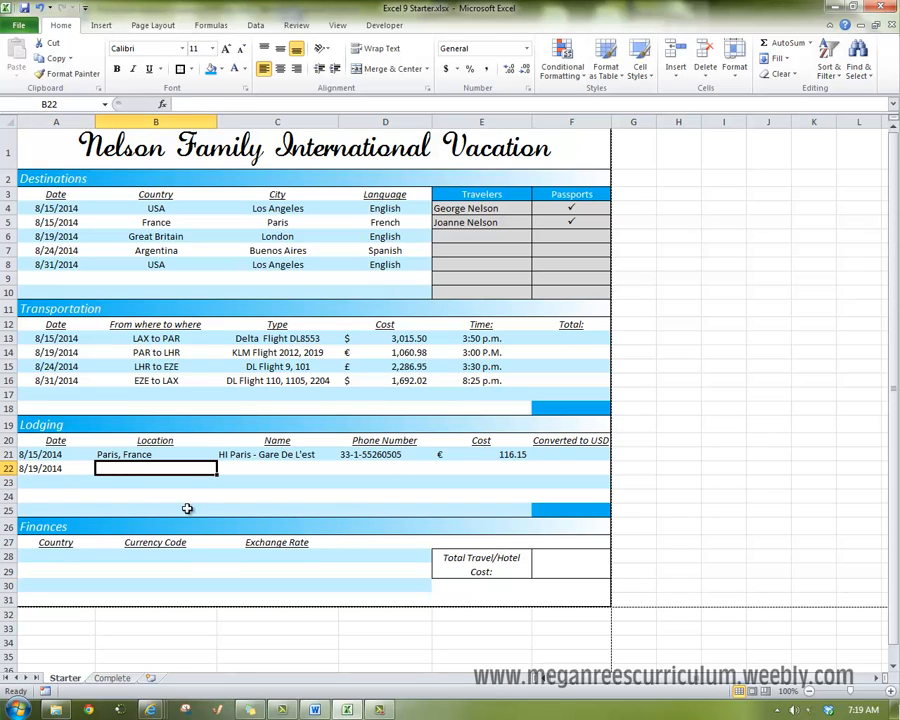
Enter London, England as the second Lodging location in B22.
click(65, 483)
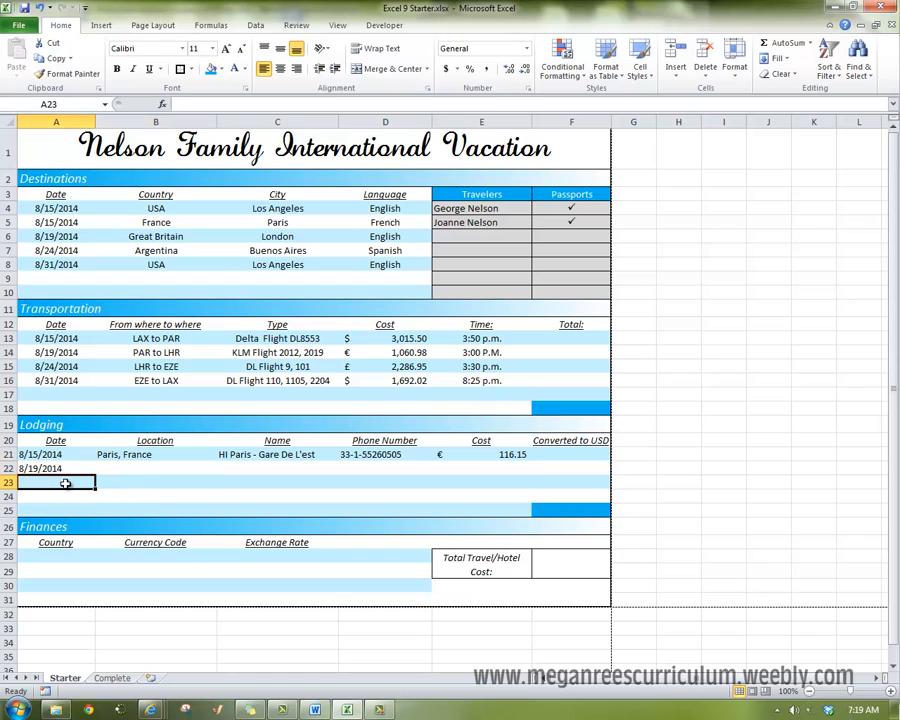
click(123, 470)
text(Lonon)
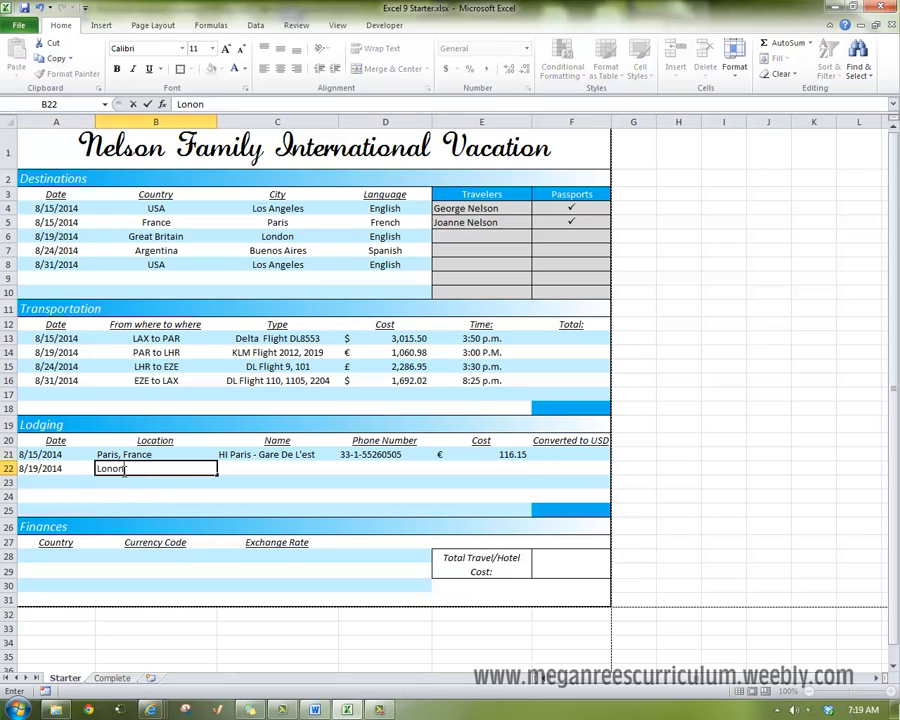
key(BackSpace)
text(don,)
text( Great)
key(BackSpace)
key(BackSpace)
key(BackSpace)
key(BackSpace)
text(England)
key(Return)
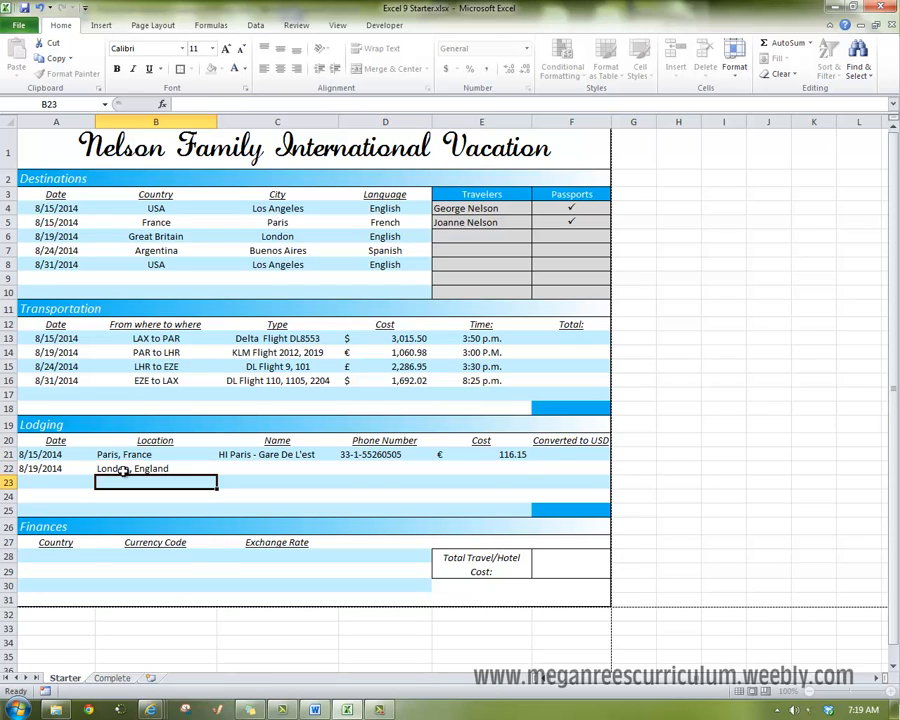
Fill in the third Lodging row with the date 8/24/214 in A23 and the location Beunos Aires, Argentina in B23.
key(Left)
text(8)
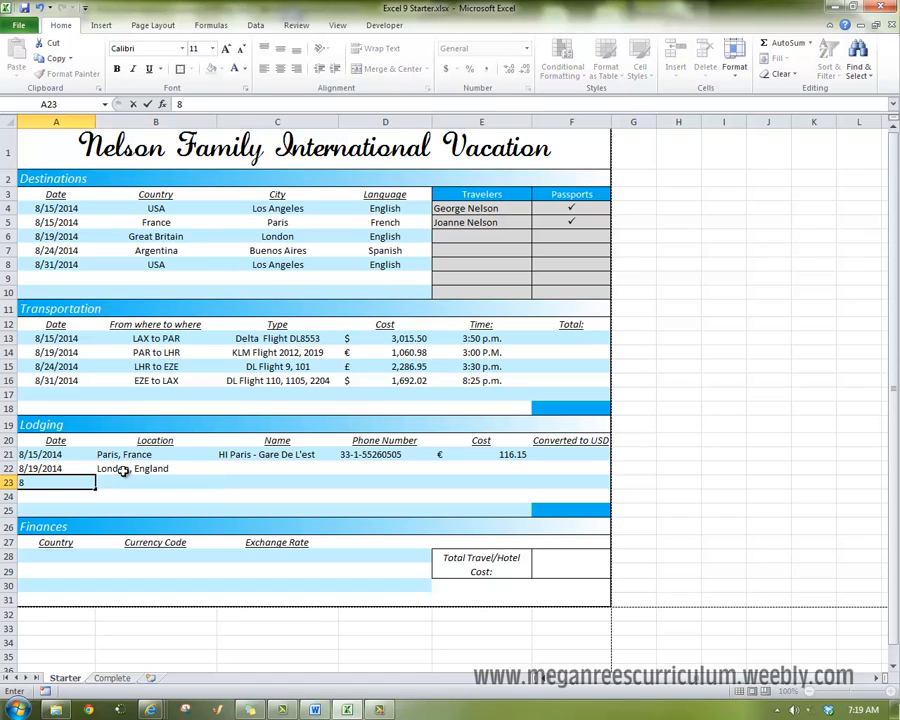
text(/24/214)
key(Tab)
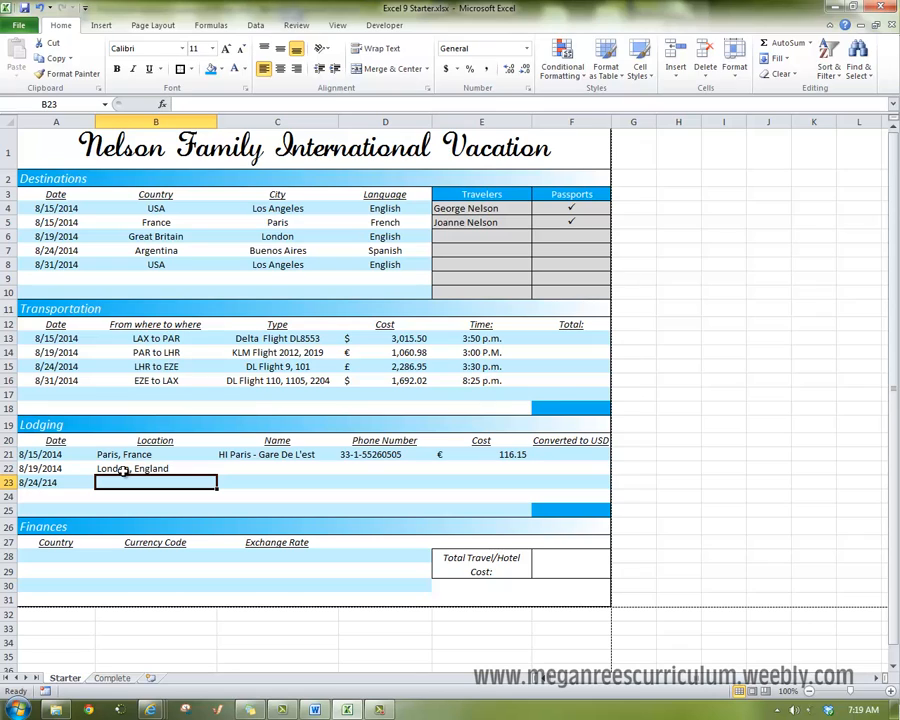
text(Beun)
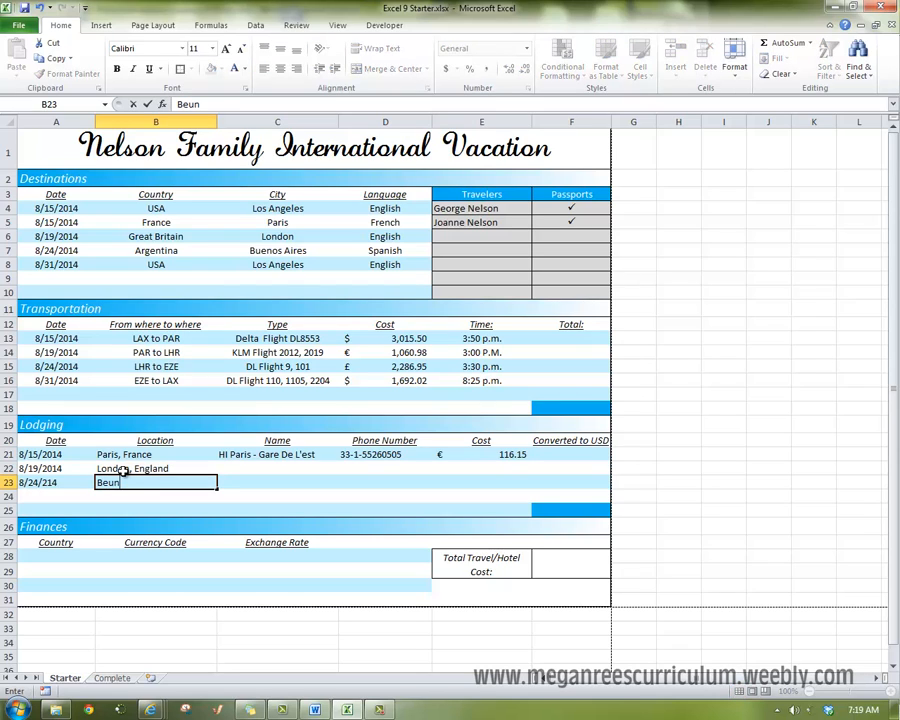
text(os Aires, Argentina)
key(Return)
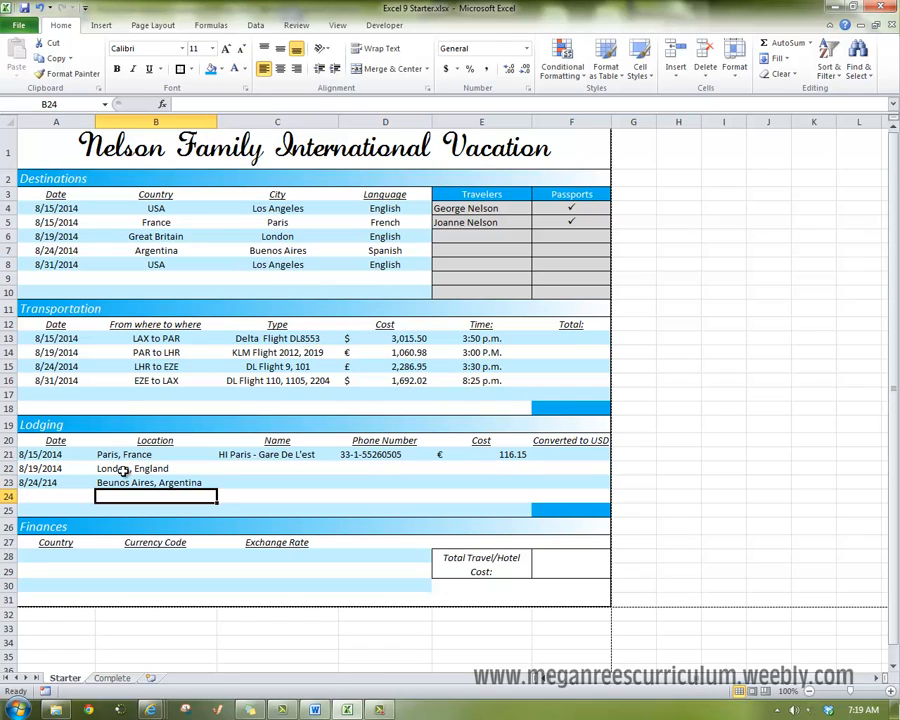
click(122, 470)
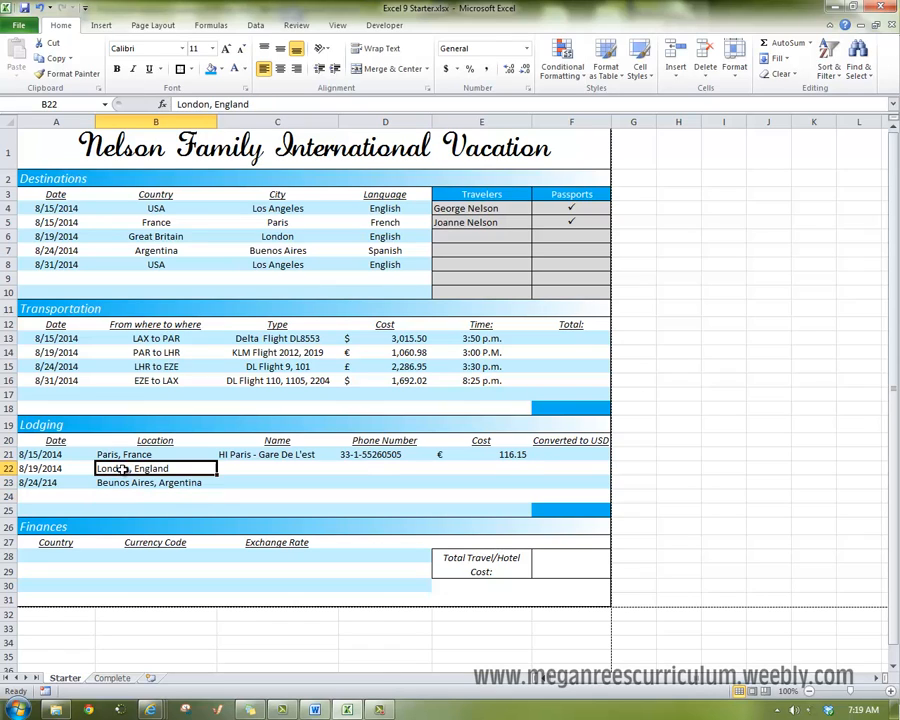
click(65, 483)
click(64, 496)
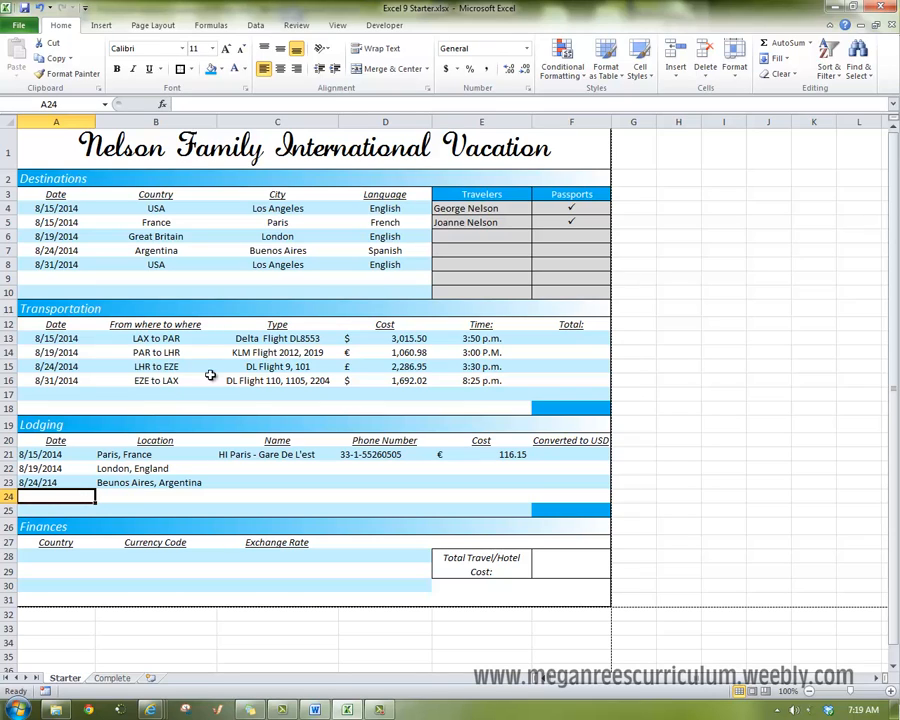
click(141, 380)
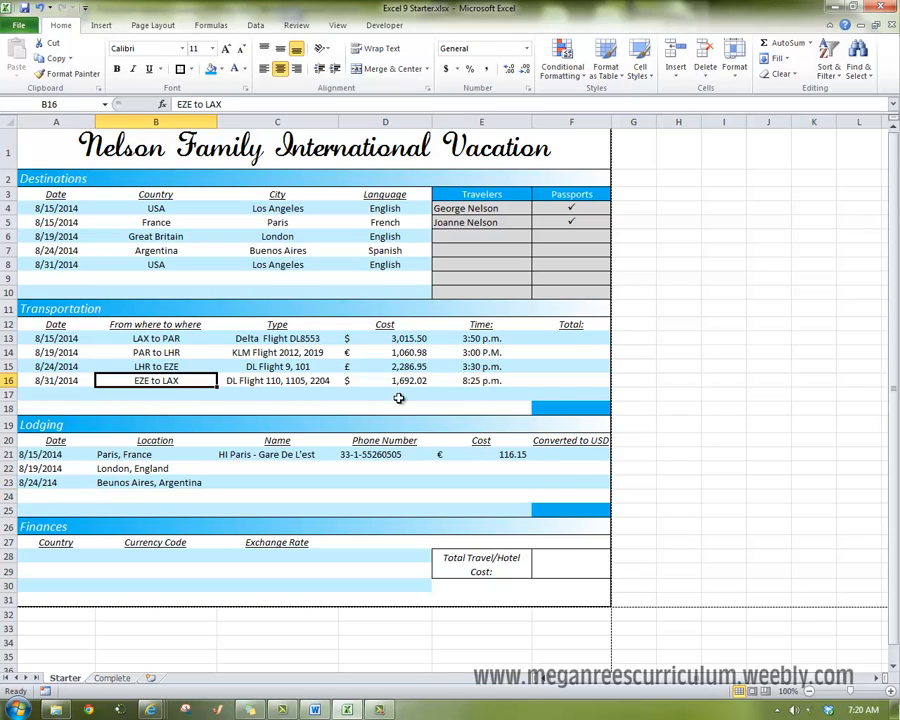
click(465, 380)
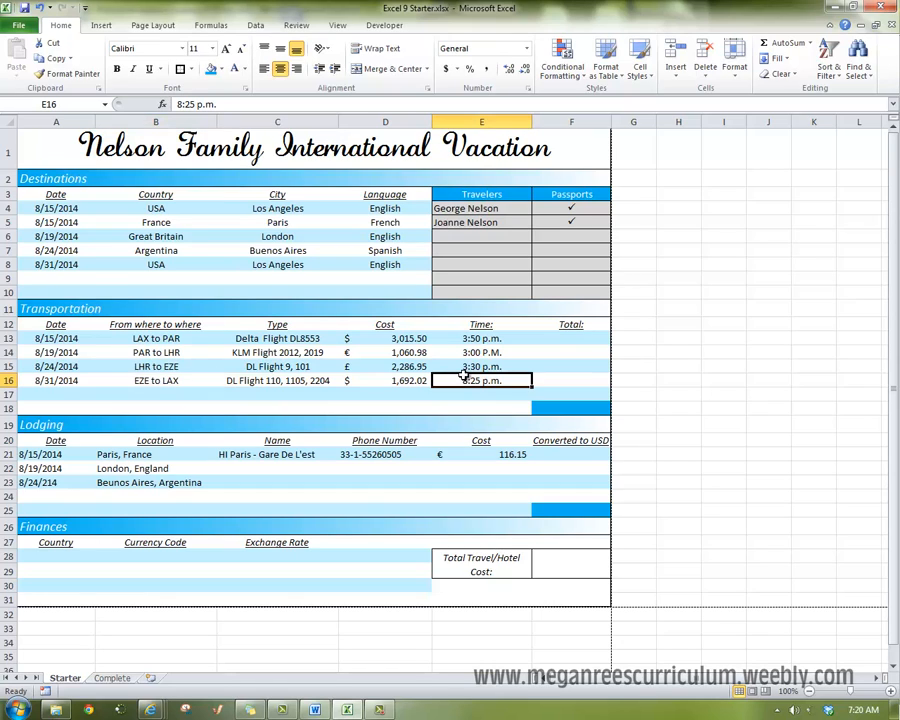
click(67, 498)
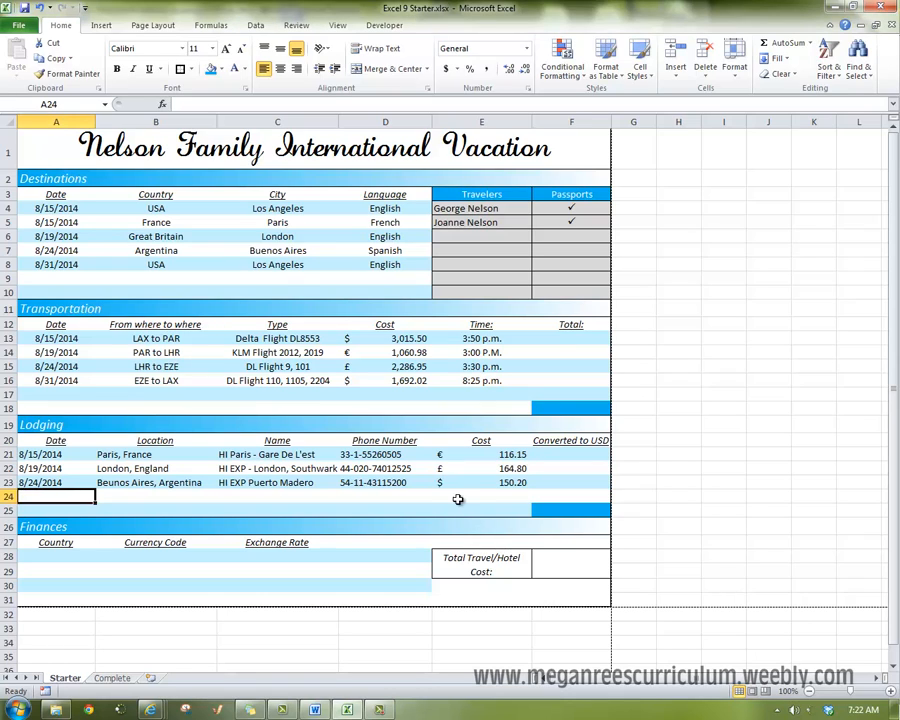
Review the Lodging costs and their currency symbols for the Paris, London and Buenos Aires hotels.
click(458, 497)
click(175, 484)
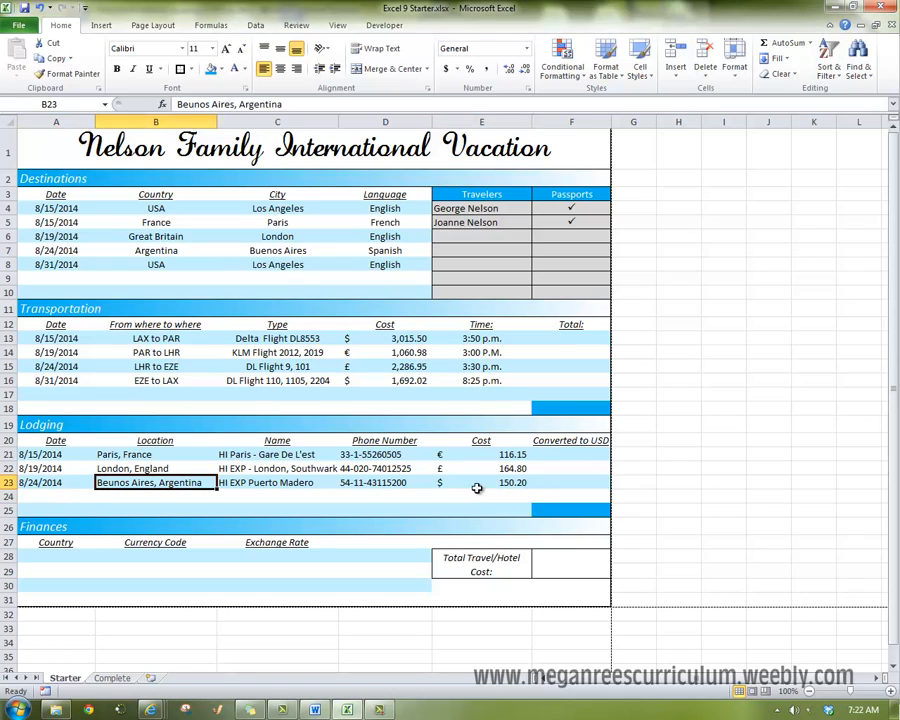
click(482, 481)
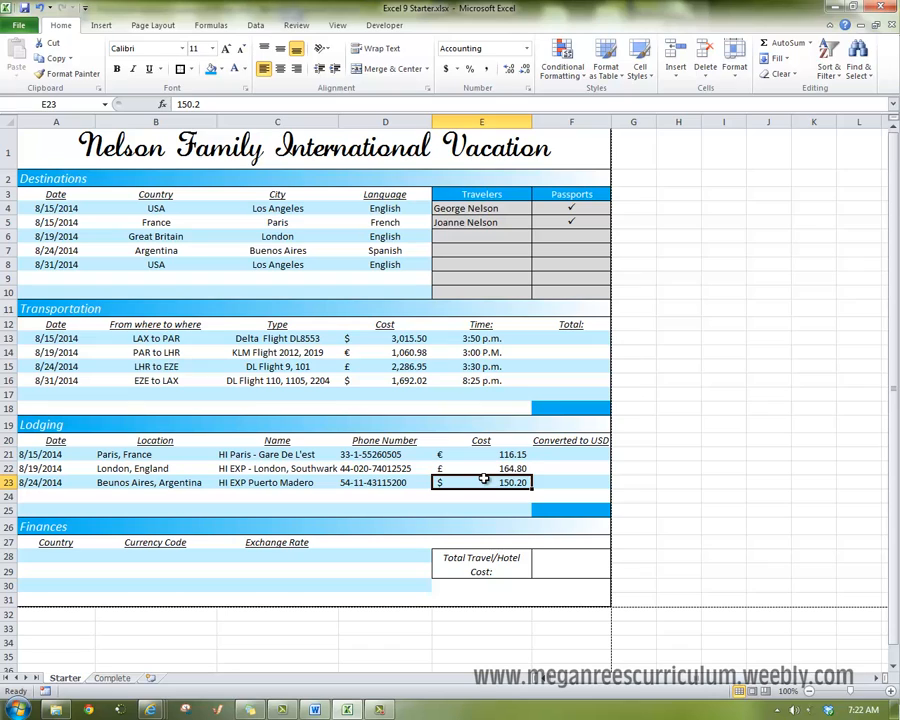
drag(478, 454, 478, 482)
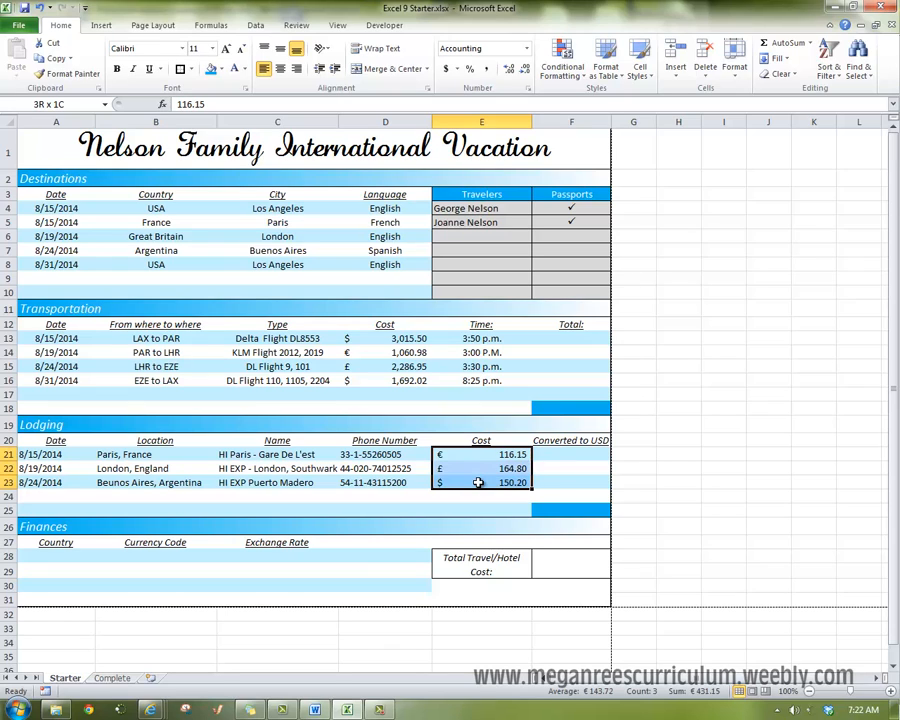
click(478, 455)
click(477, 470)
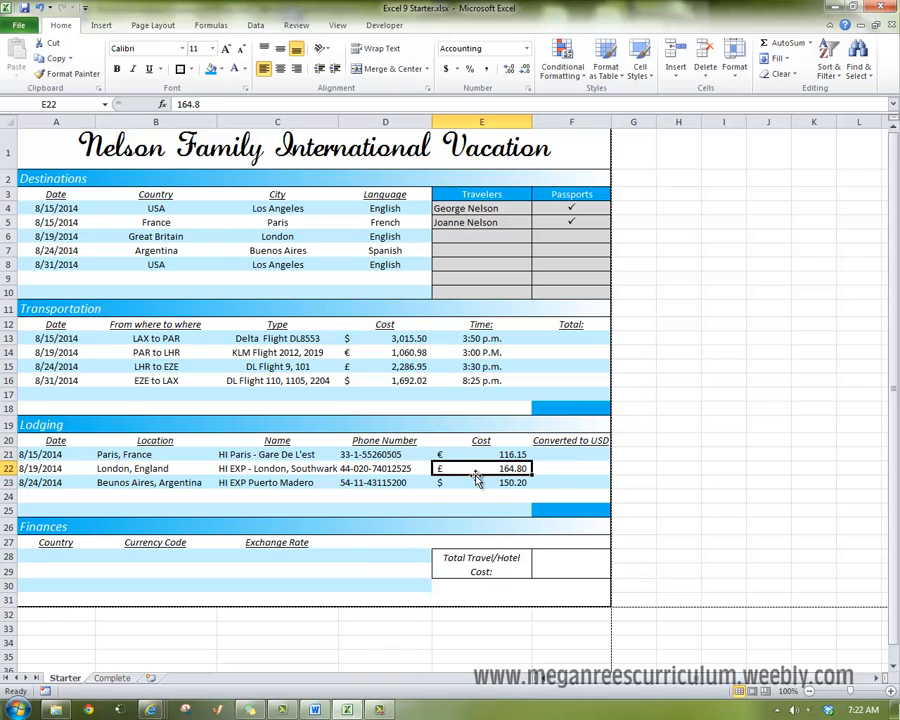
click(475, 482)
click(472, 531)
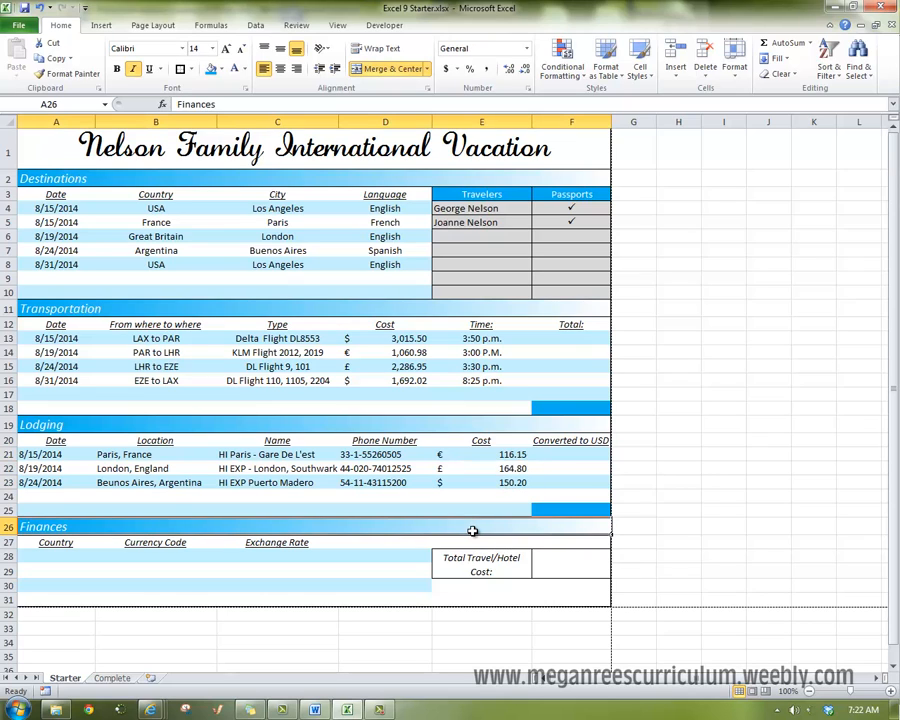
click(480, 496)
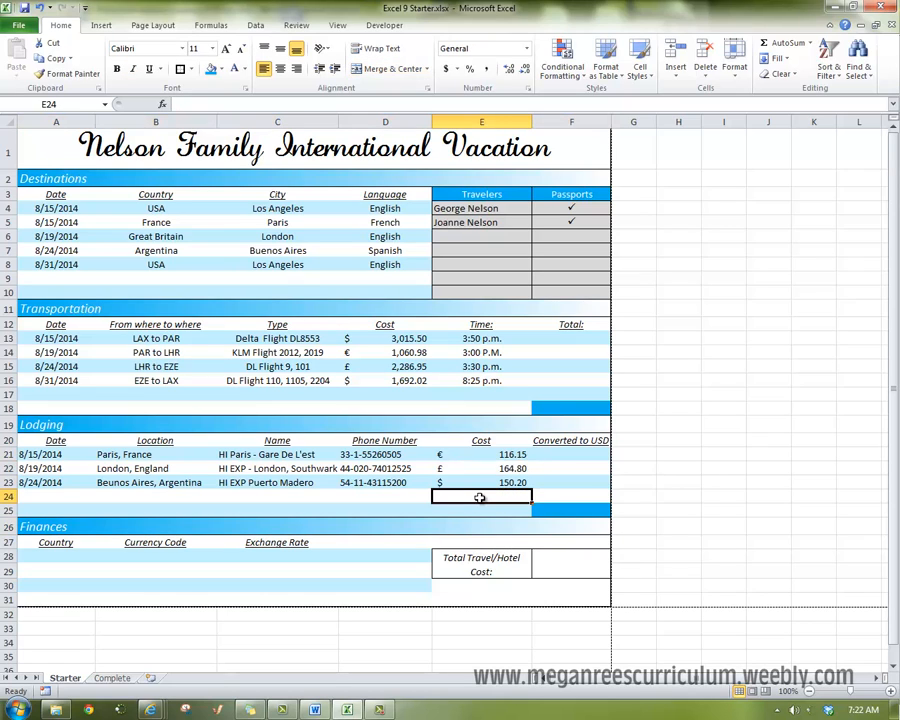
click(481, 469)
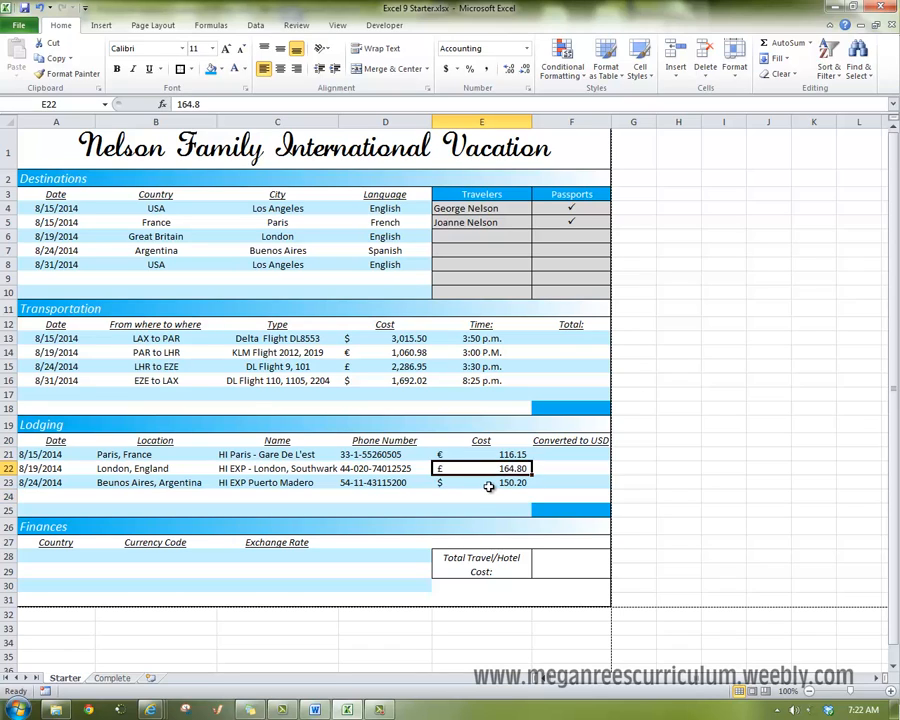
click(240, 571)
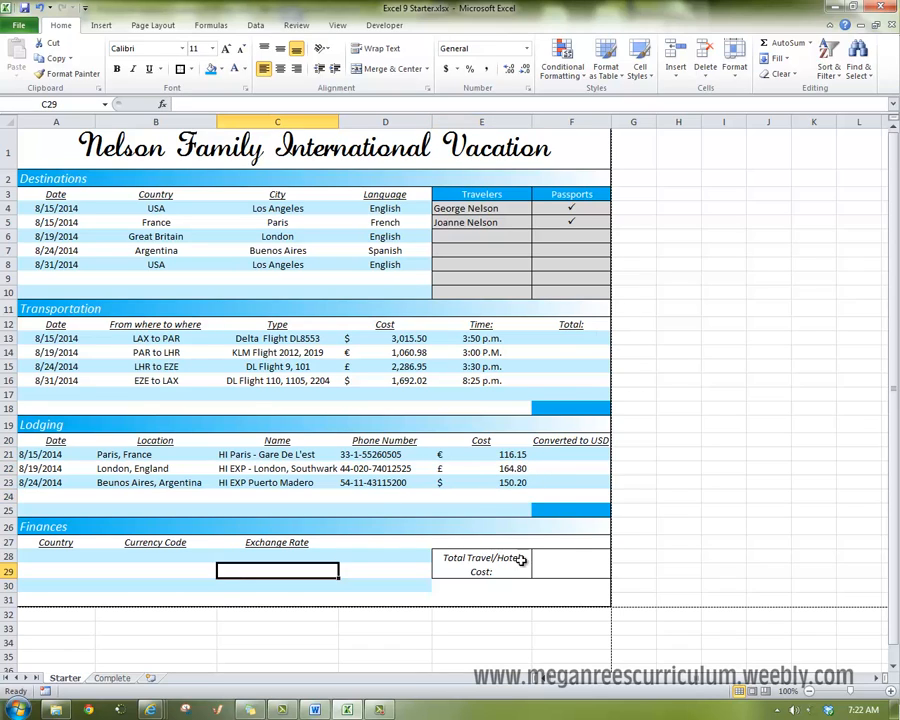
Enter France, England and Buenos Aires as the Finances countries in A28 through A30.
click(60, 555)
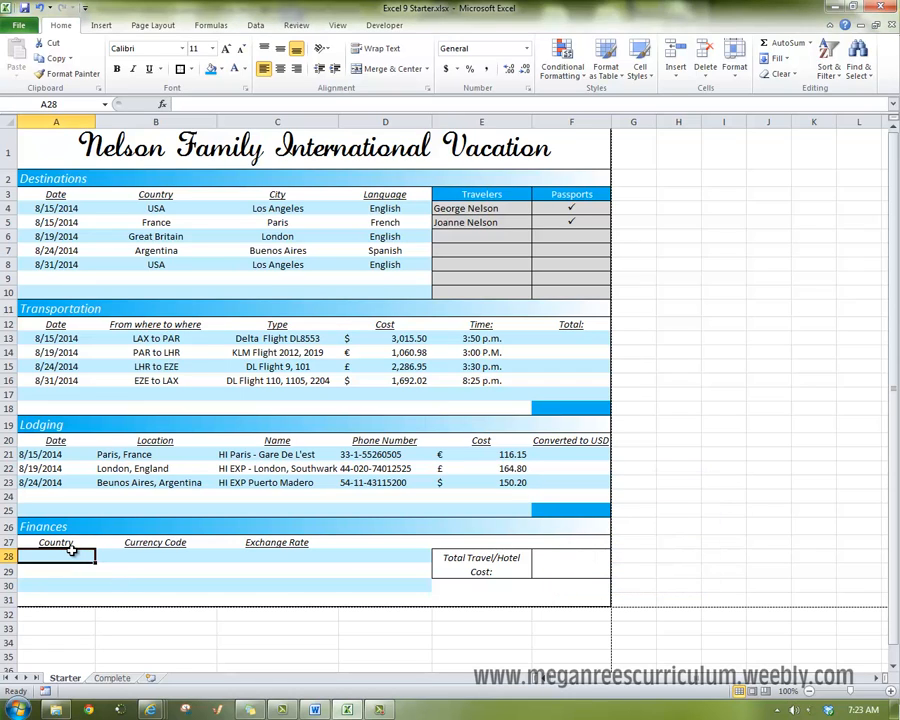
text(France)
key(Return)
text(Engla)
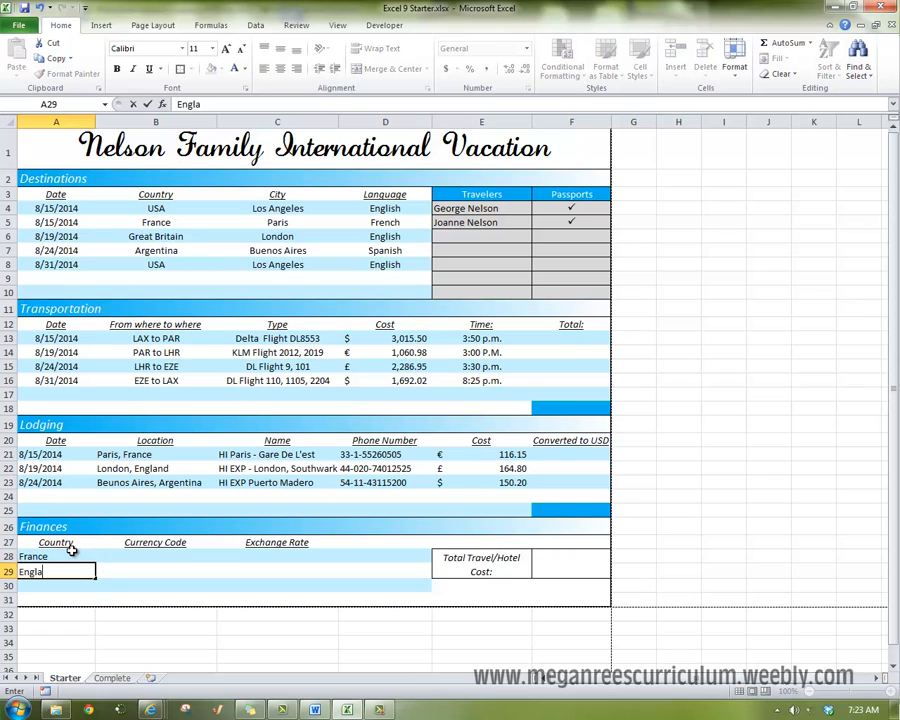
text(nd)
key(Return)
text(B)
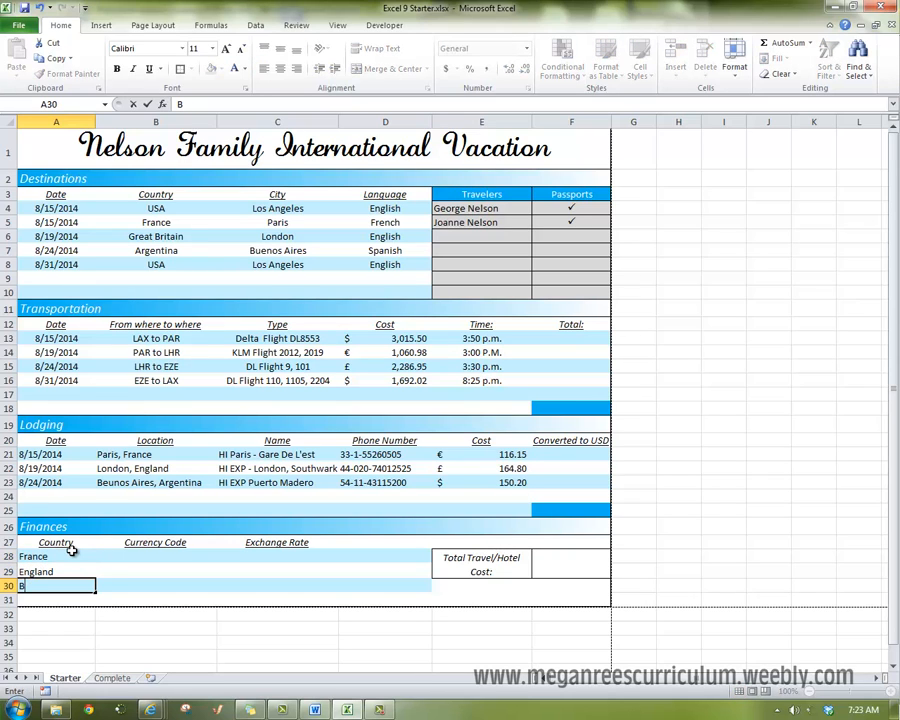
text(uenos Aires)
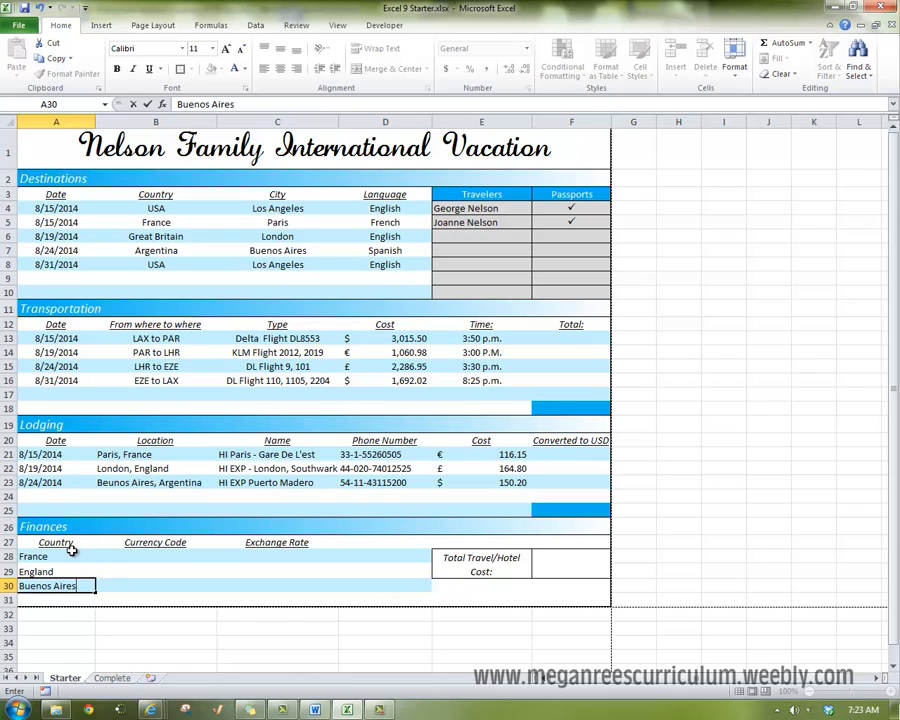
click(72, 552)
key(Tab)
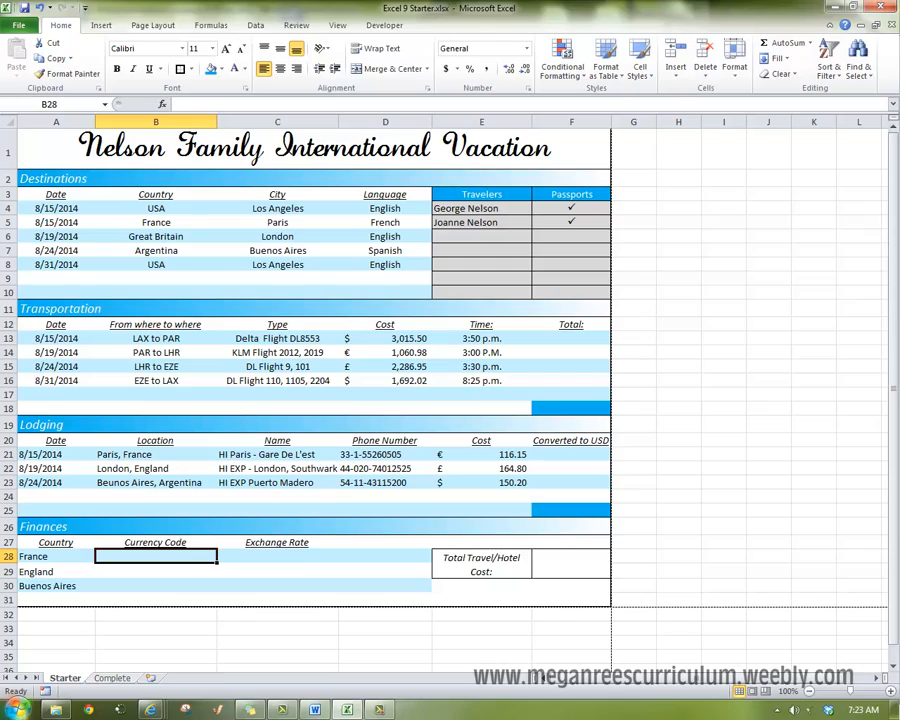
click(150, 710)
click(603, 570)
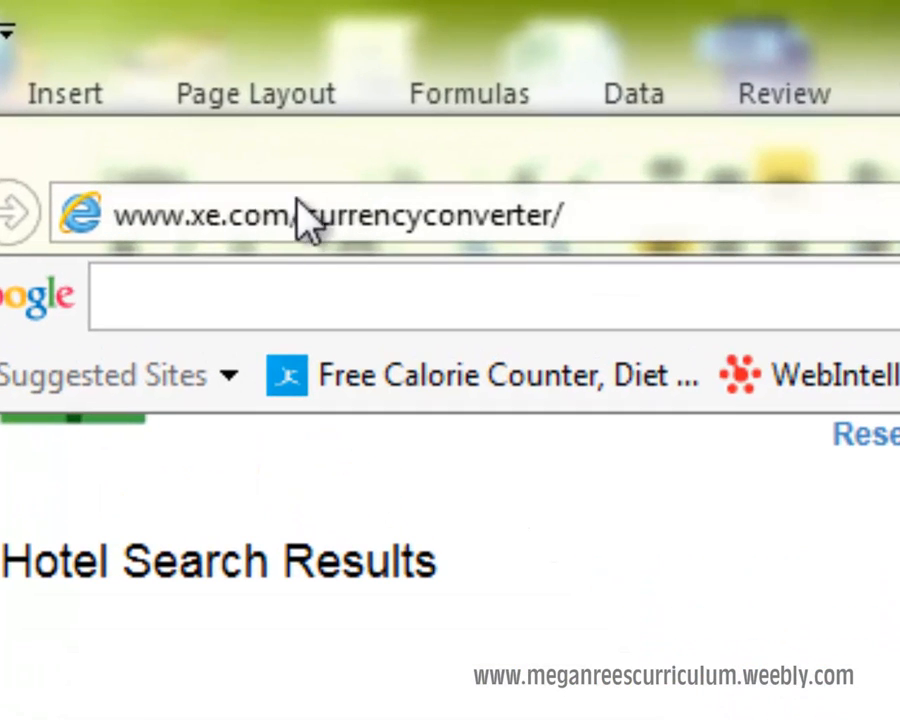
click(479, 153)
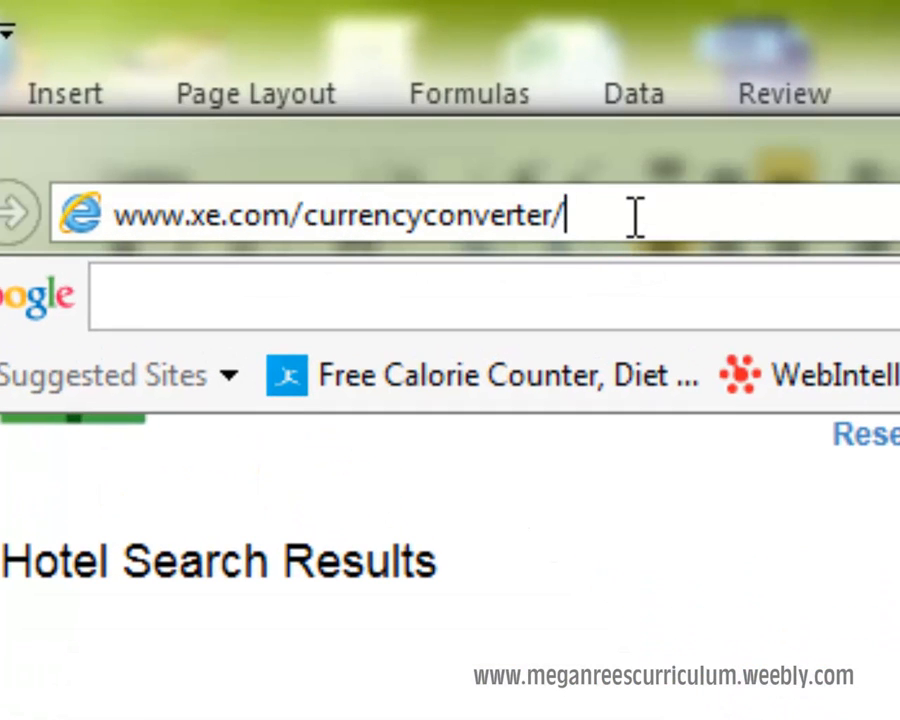
key(Return)
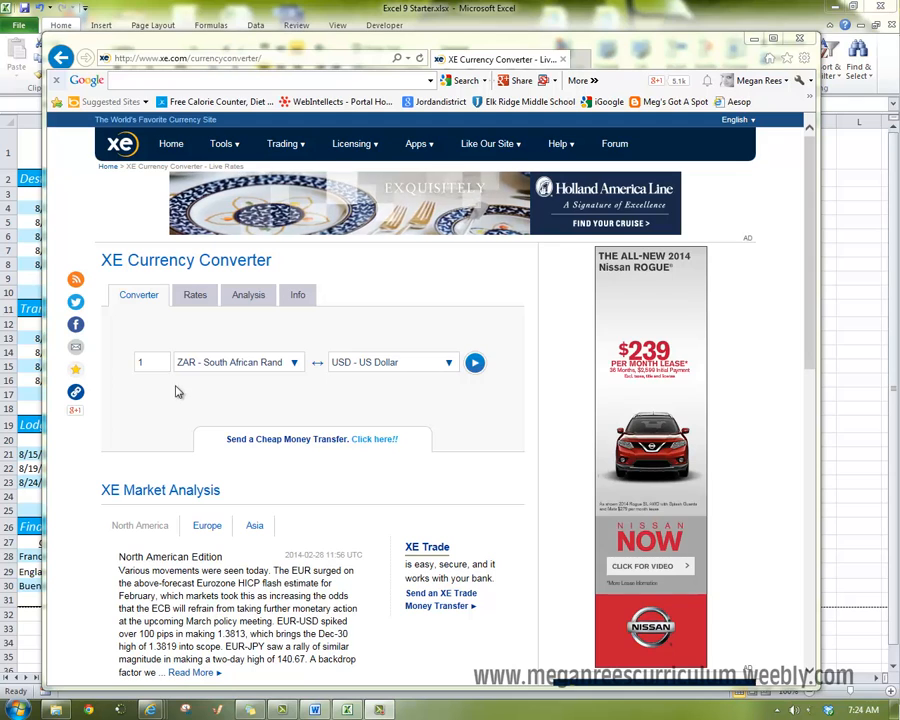
Set the converter's amount to 1 and its source currency to USD - US Dollar.
click(152, 366)
text(1)
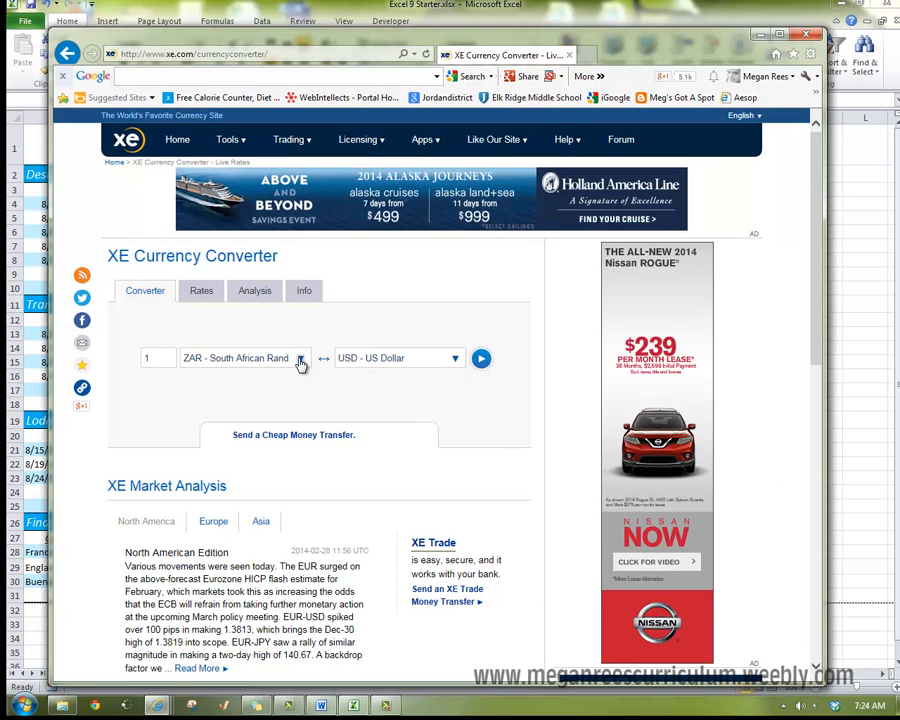
click(300, 362)
text(us)
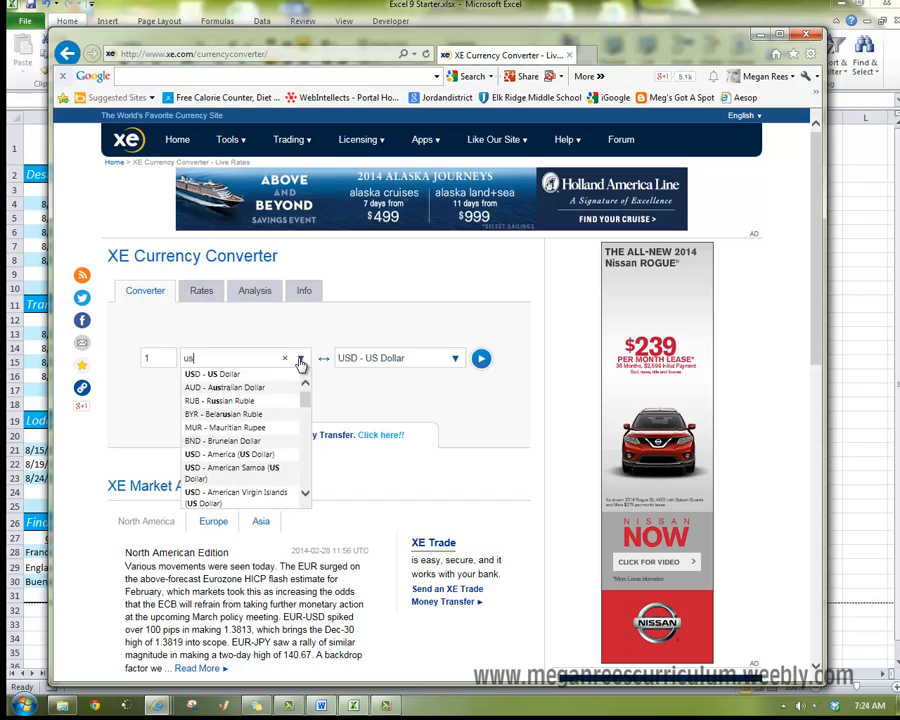
click(251, 315)
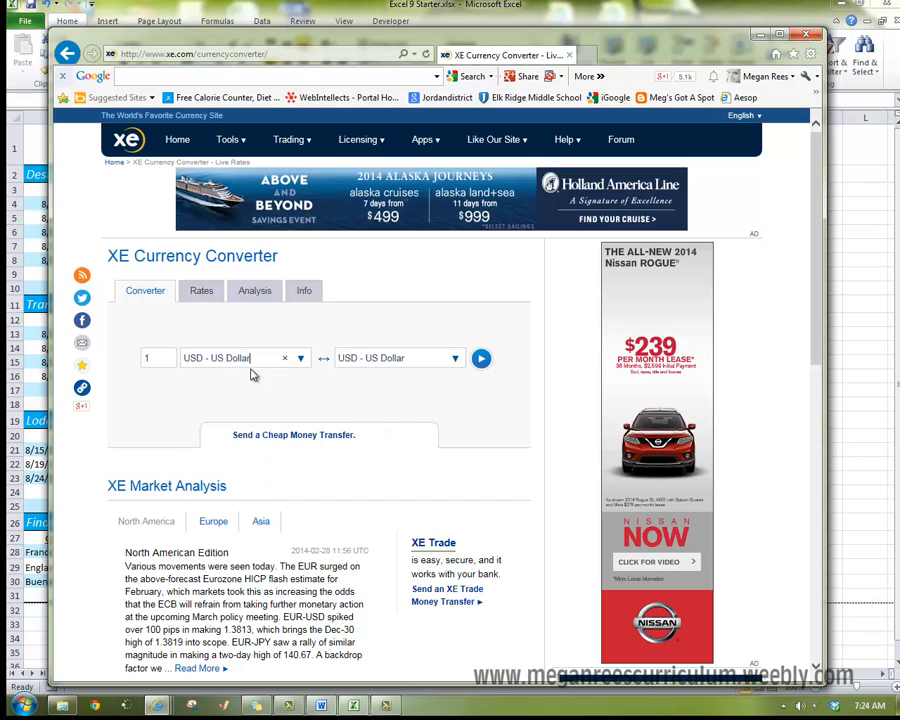
Choose EUR - France (Euro) as the target currency and run the conversion.
click(452, 359)
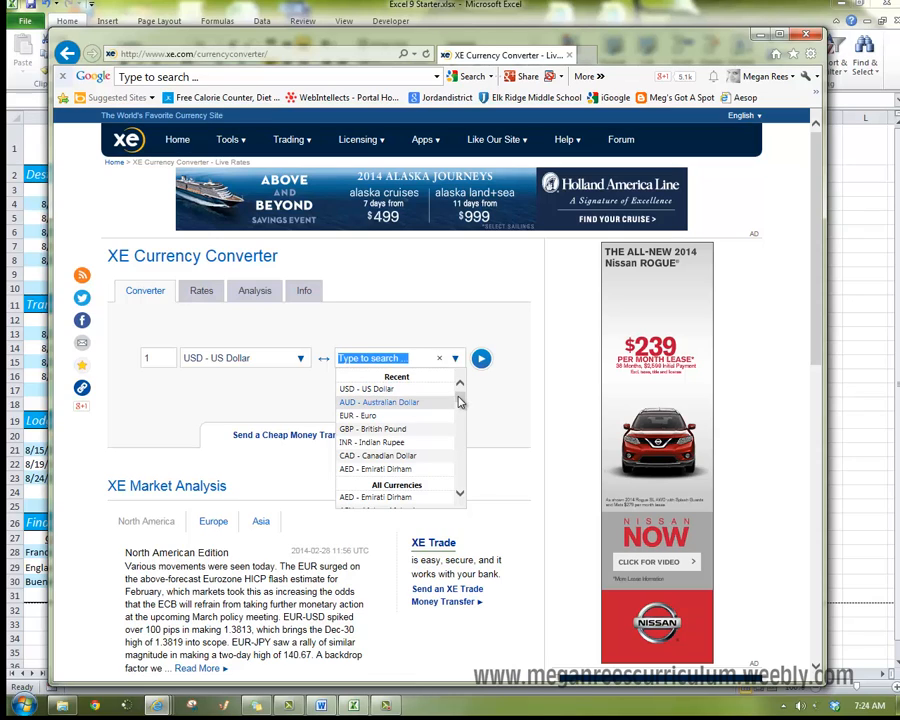
text(fra)
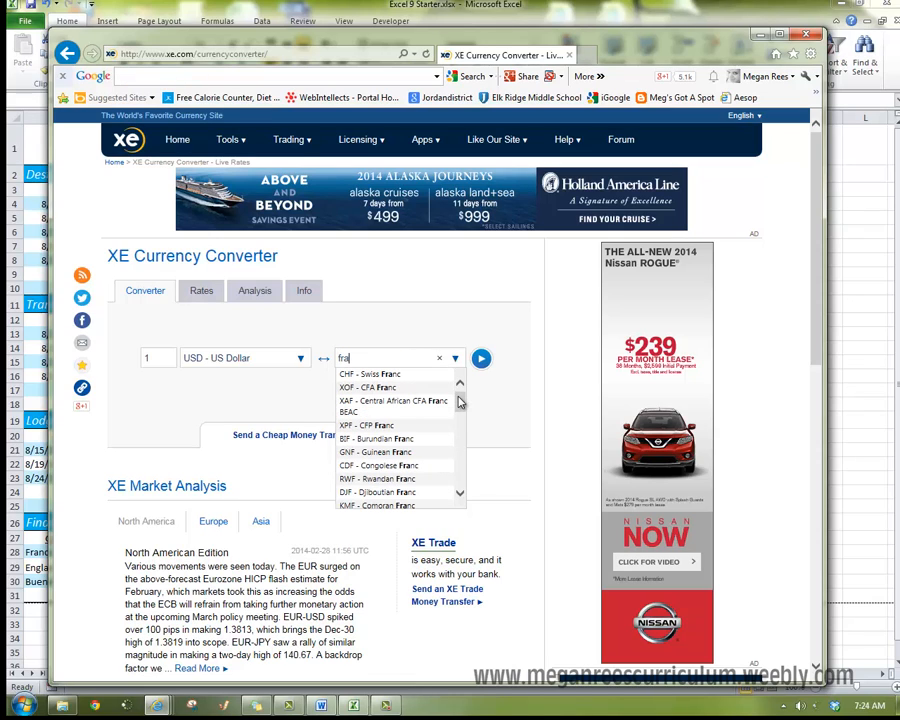
text(nce)
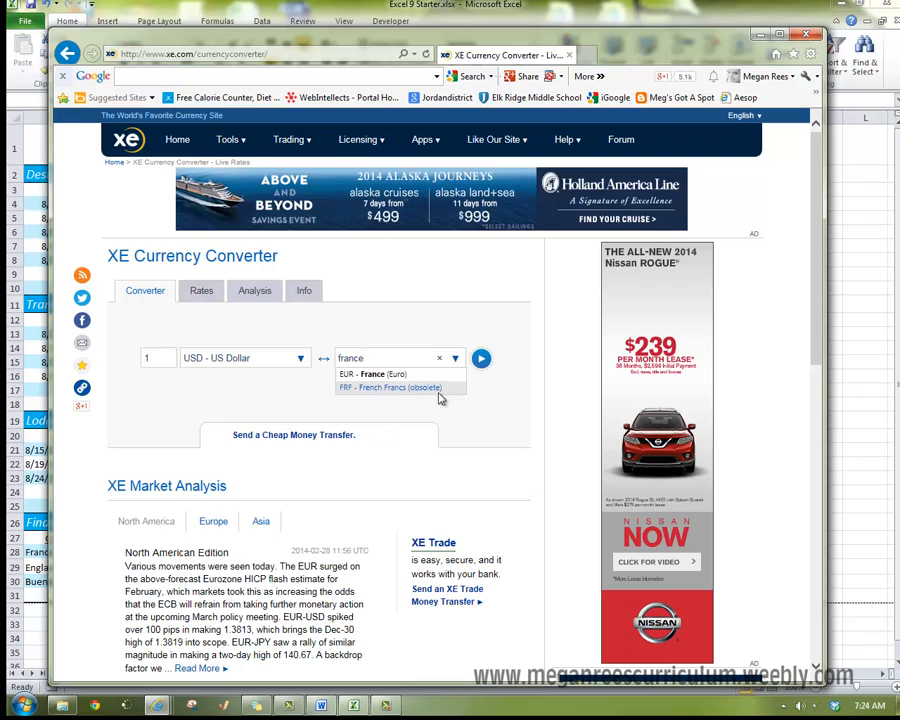
click(430, 375)
click(481, 359)
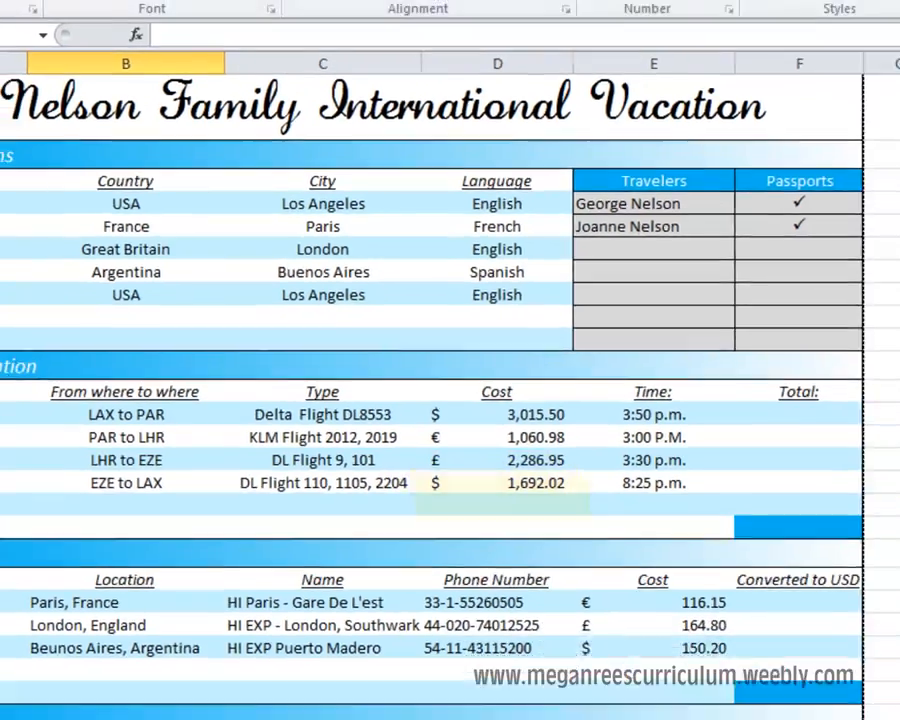
In the worksheet's France row, enter the currency code EUR in B28 and the exchange rate 1.38 in C28.
text(UER)
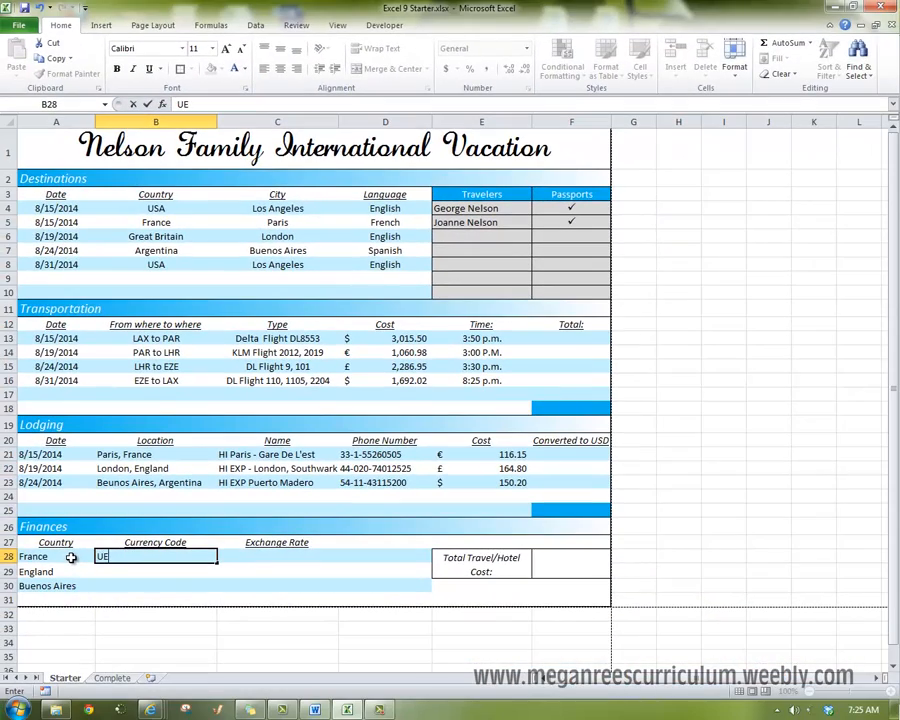
key(BackSpace)
text(EUR)
key(Tab)
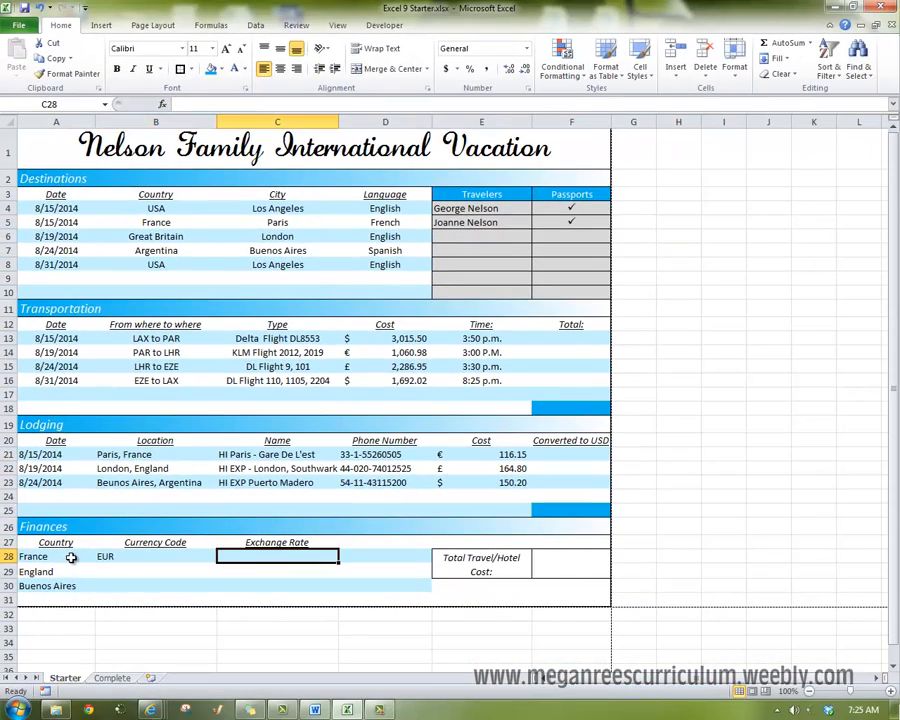
text(1.38)
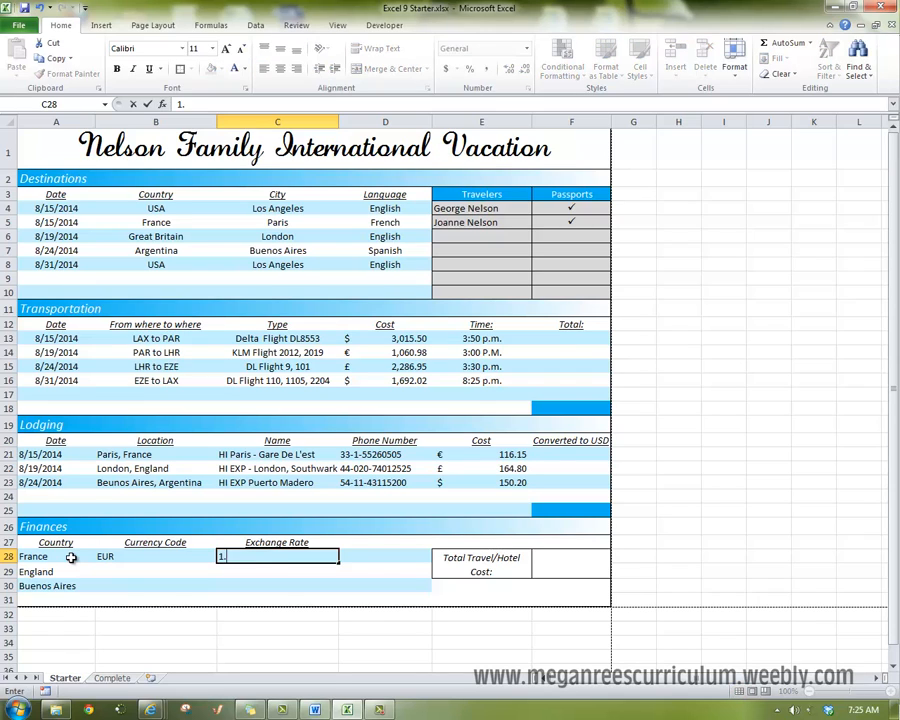
key(Return)
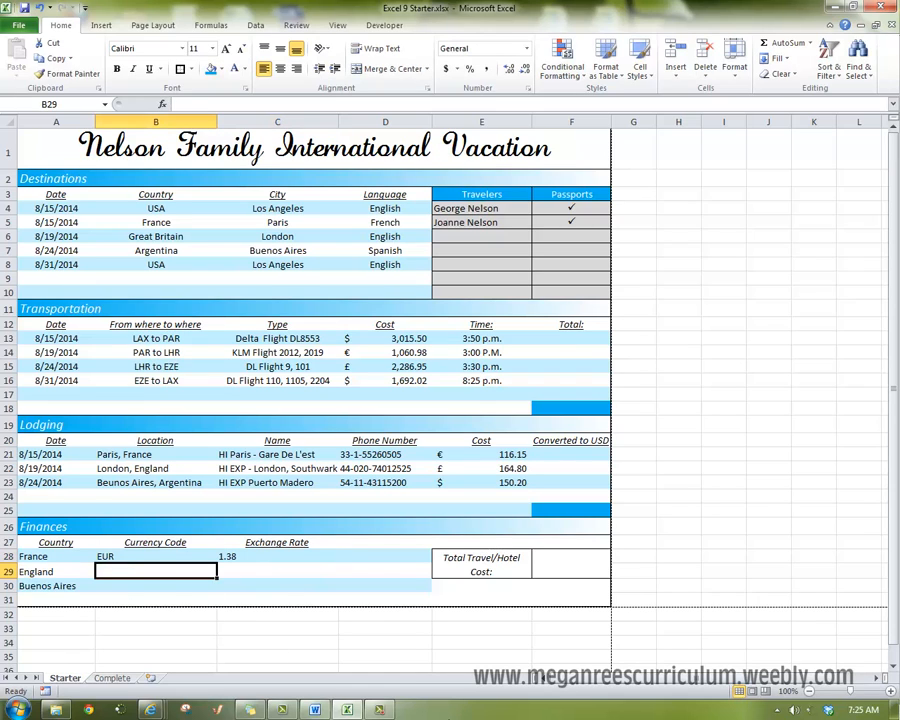
Recheck the euro-to-dollar rate on the XE page and set France's exchange rate in C28 to 1.38113.
key(alt+Tab)
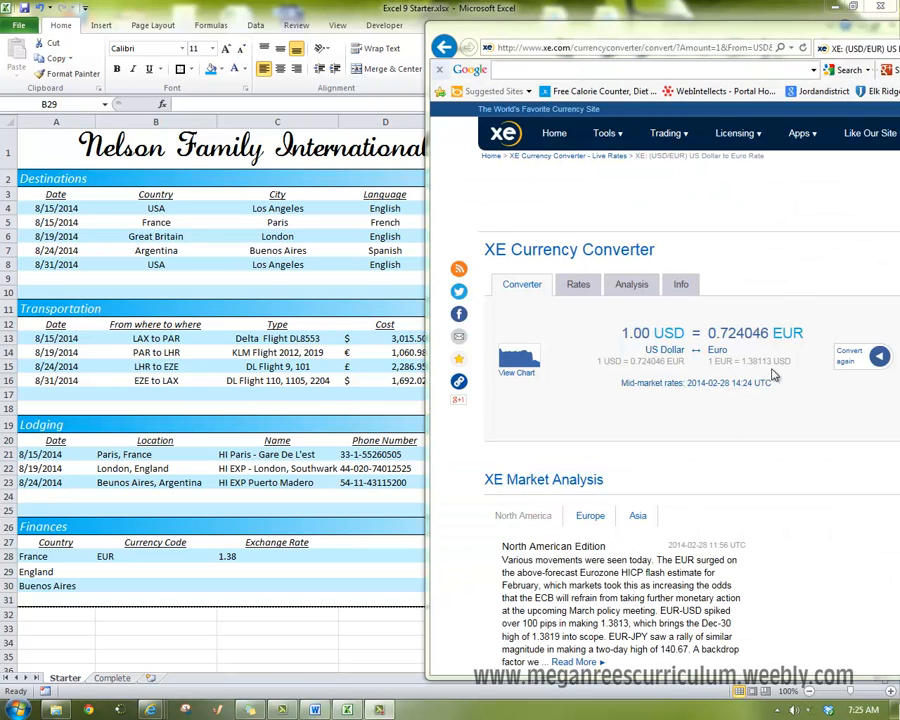
click(236, 530)
click(260, 546)
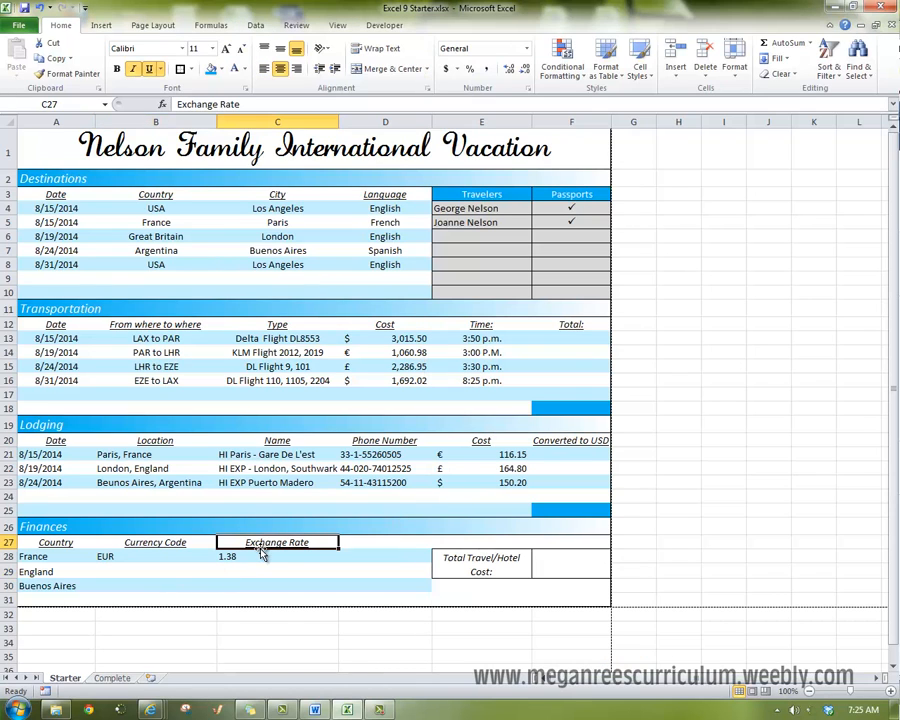
click(257, 556)
text(1.3)
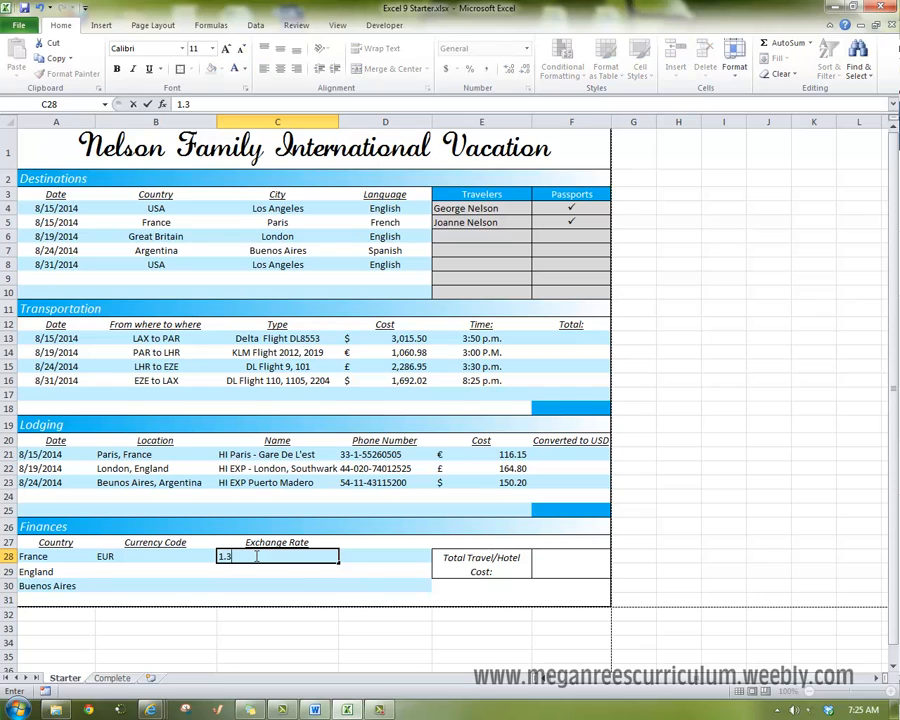
text(8113)
click(156, 584)
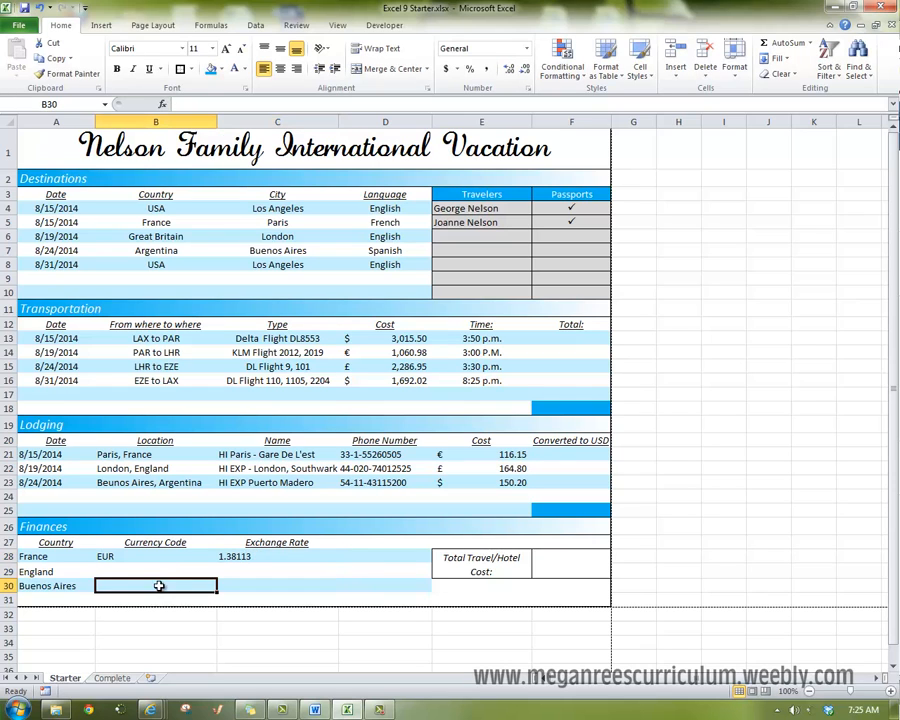
key(Up)
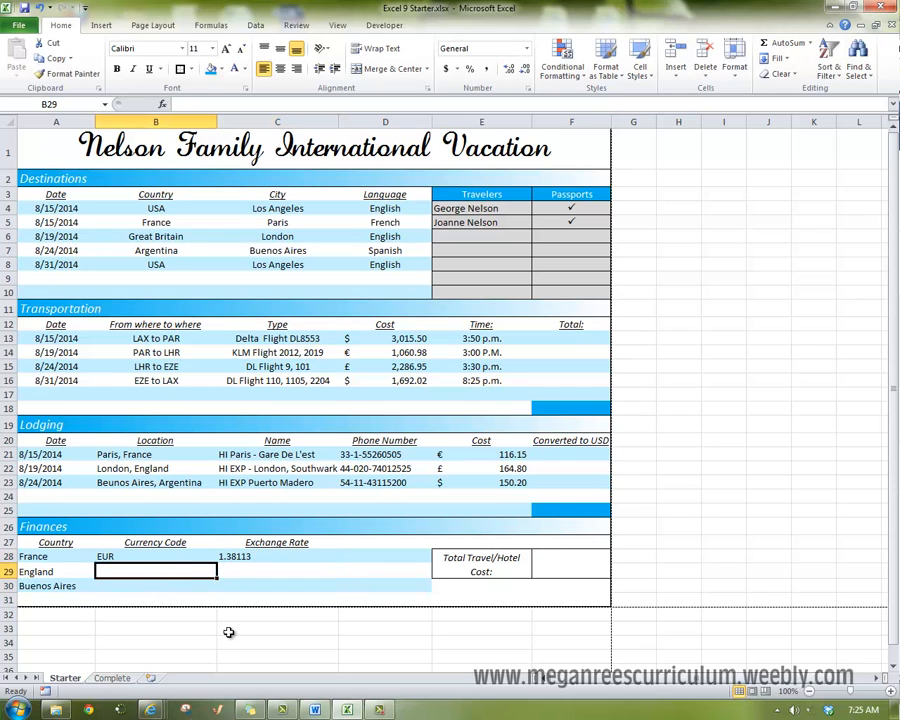
Switch to the XE Currency Converter page in the browser and convert 1 USD to ARS - Argentine Peso.
click(150, 710)
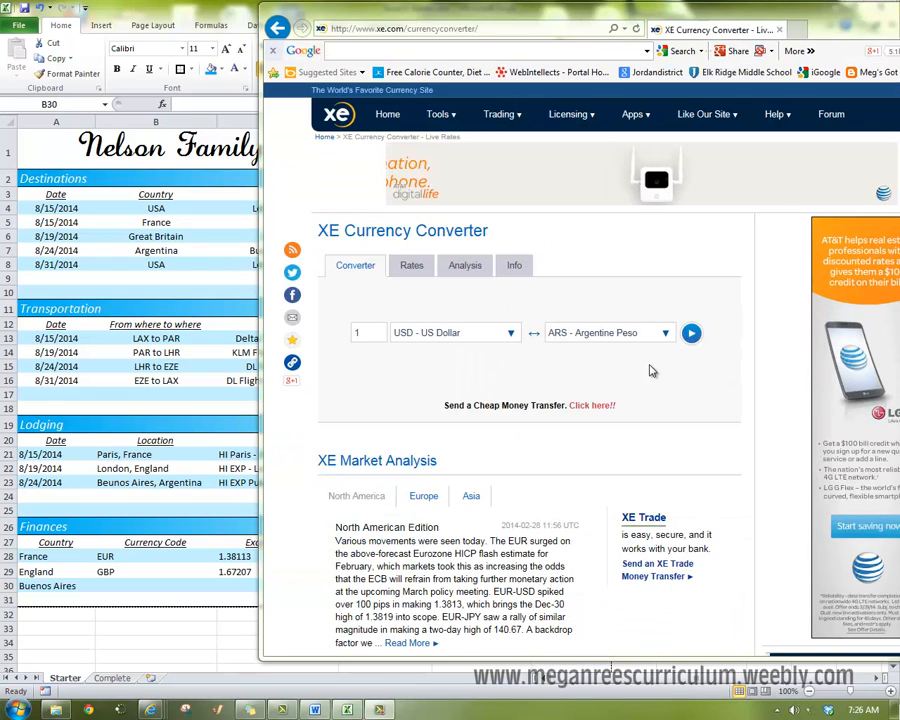
click(692, 336)
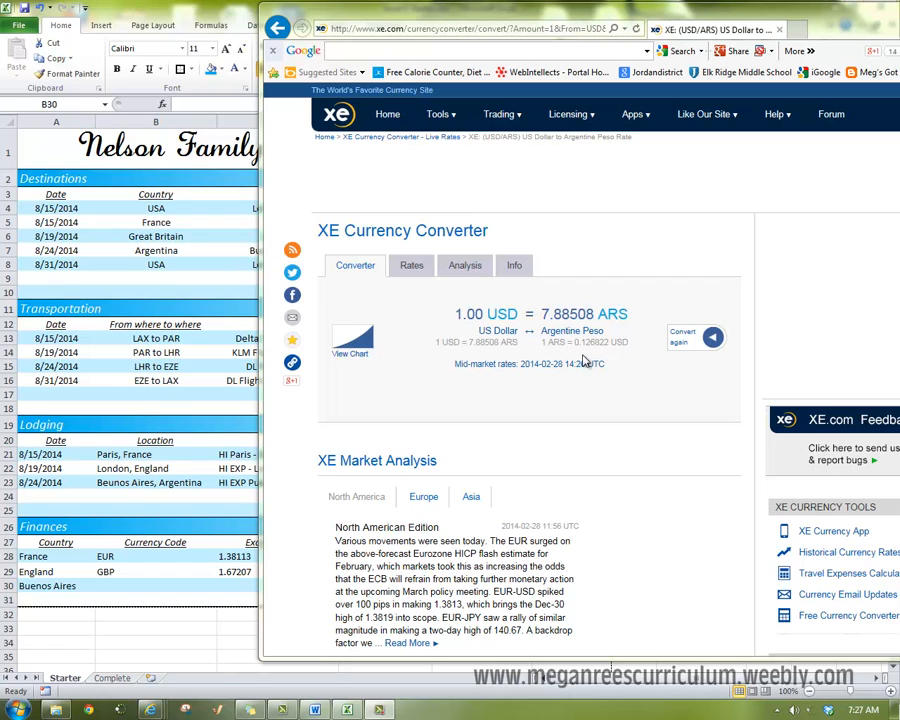
In the worksheet's Buenos Aires row, enter the exchange rate .126822 in C30 and the currency code ARS in B30.
click(237, 586)
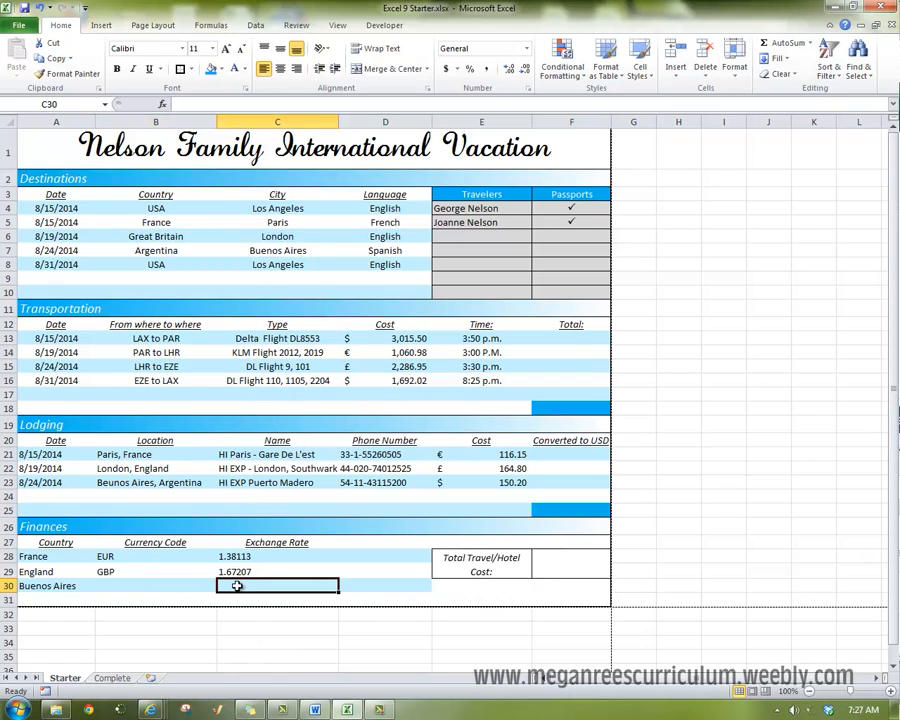
text(.)
key(BackSpace)
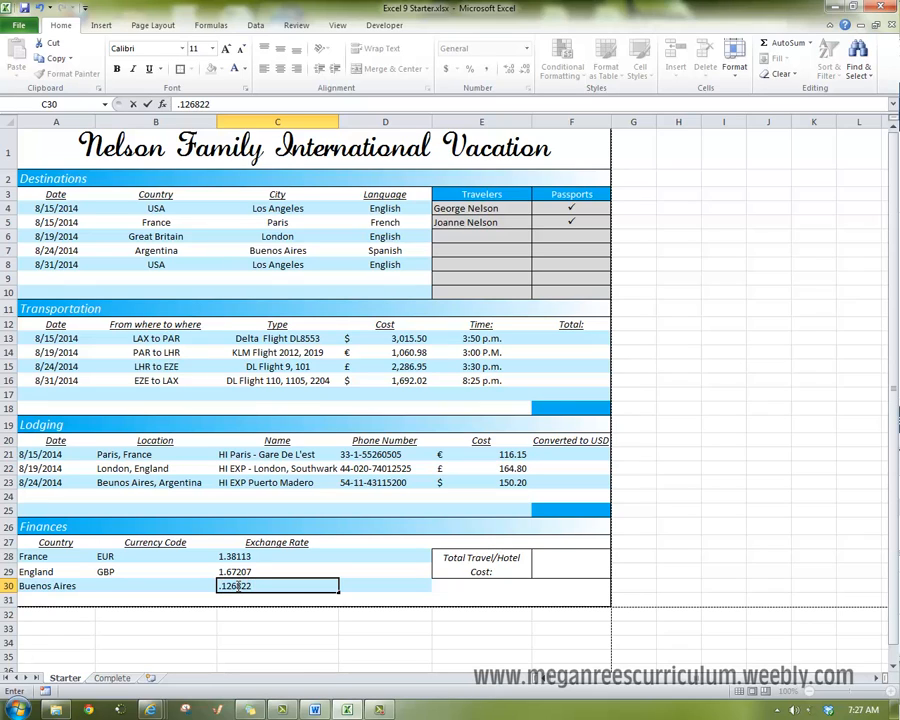
key(Left)
text(ARS)
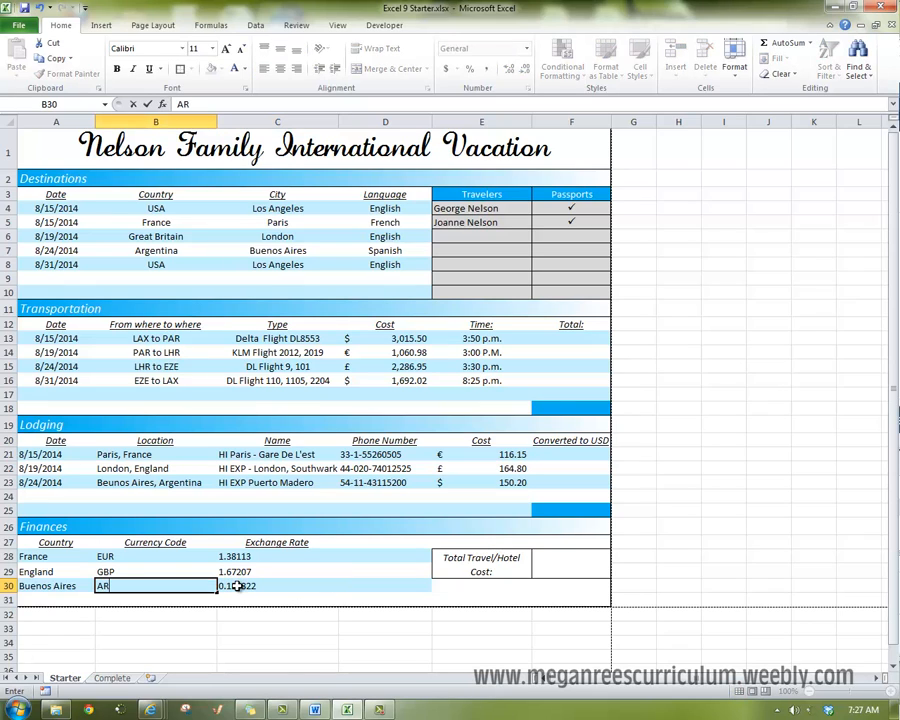
key(Up)
click(301, 584)
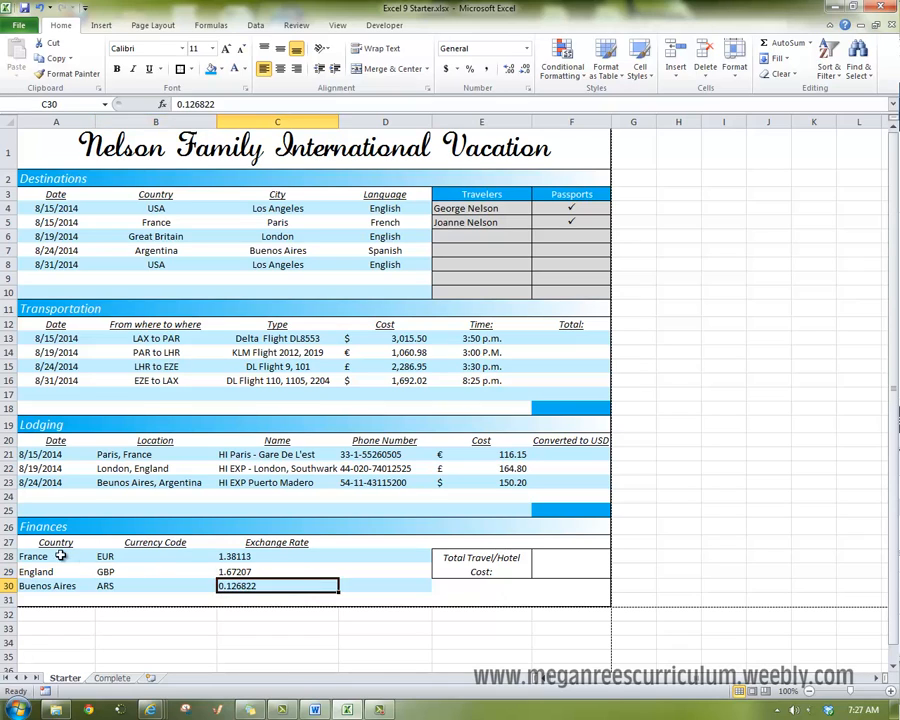
Center the Finances entries for France, England and Buenos Aires in A28:C30.
drag(30, 556, 270, 587)
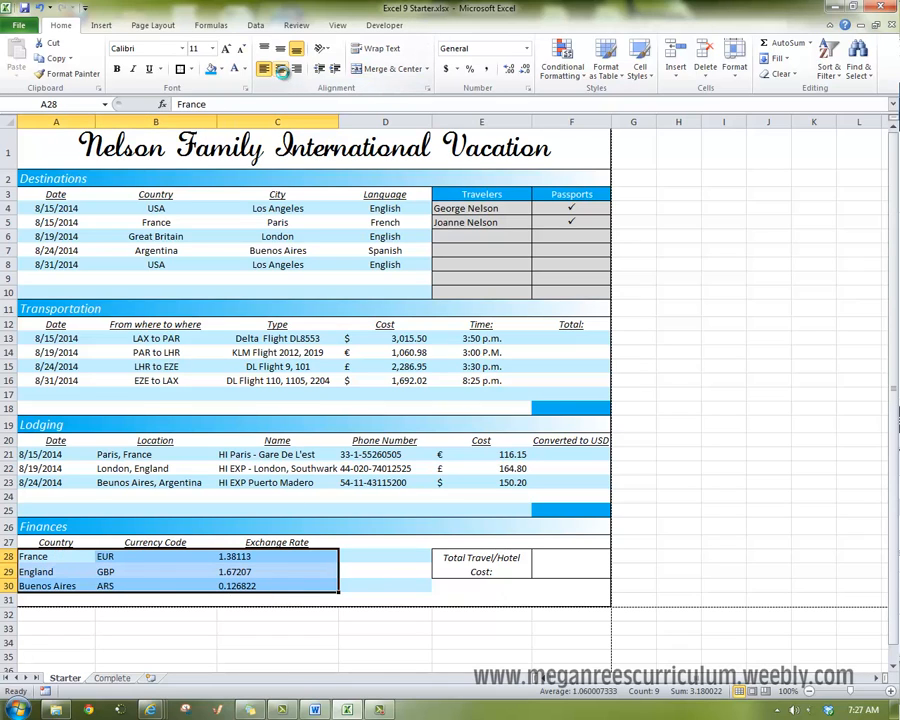
click(280, 68)
click(412, 481)
click(508, 585)
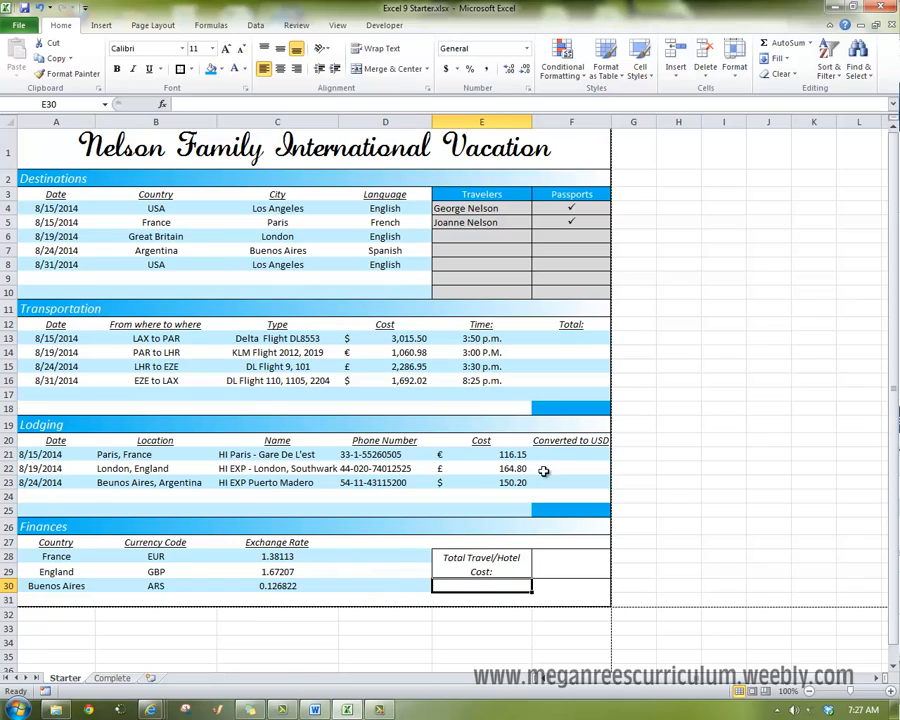
Enter 3015.5 as the LAX to PAR flight's total in F13 and apply the dollar accounting format.
click(548, 338)
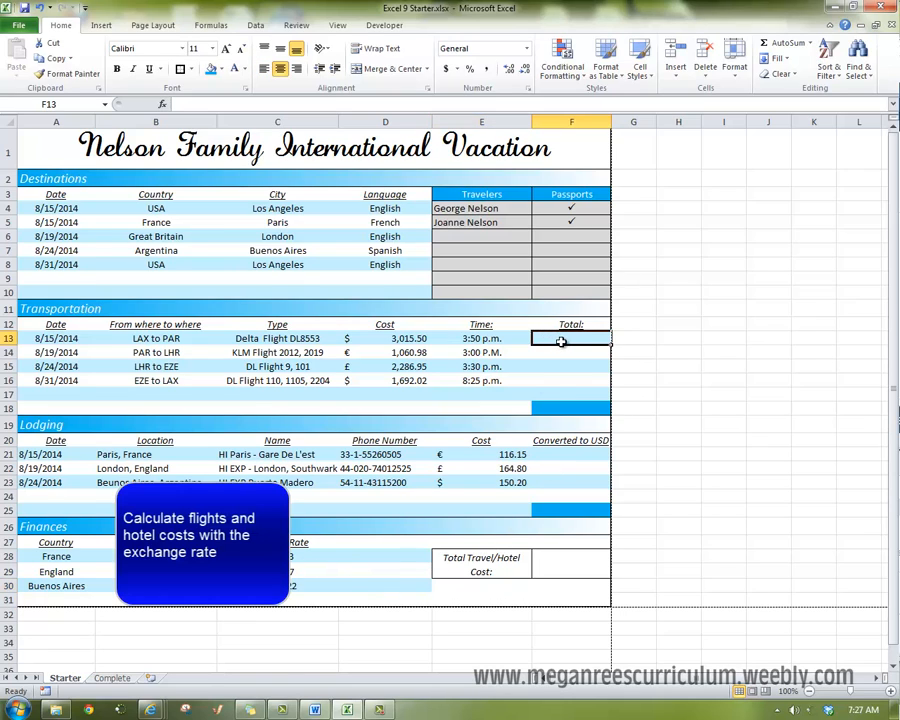
text(3)
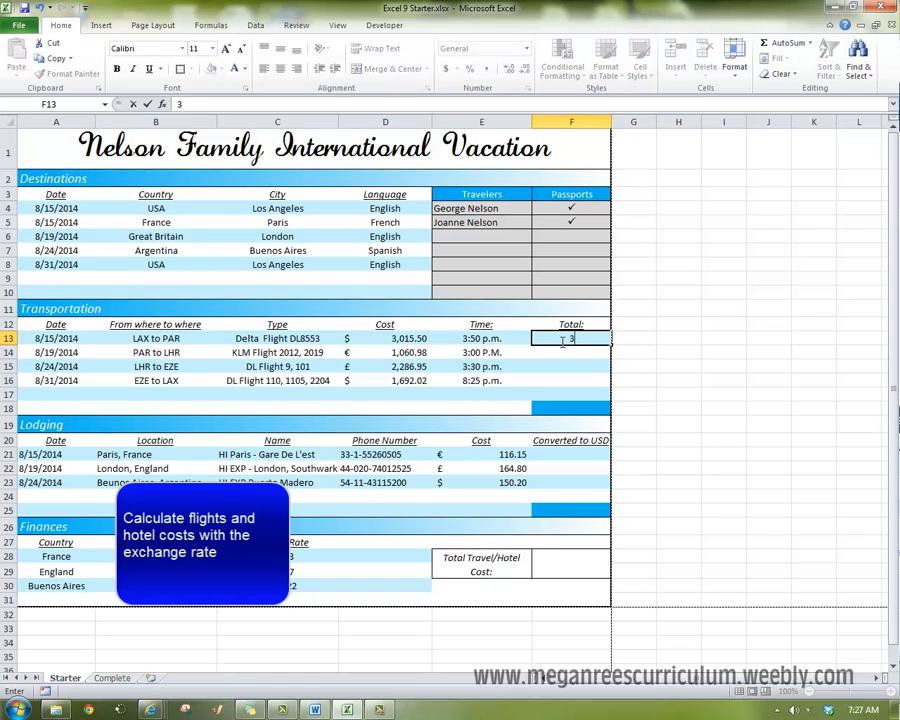
text(015.5)
key(Return)
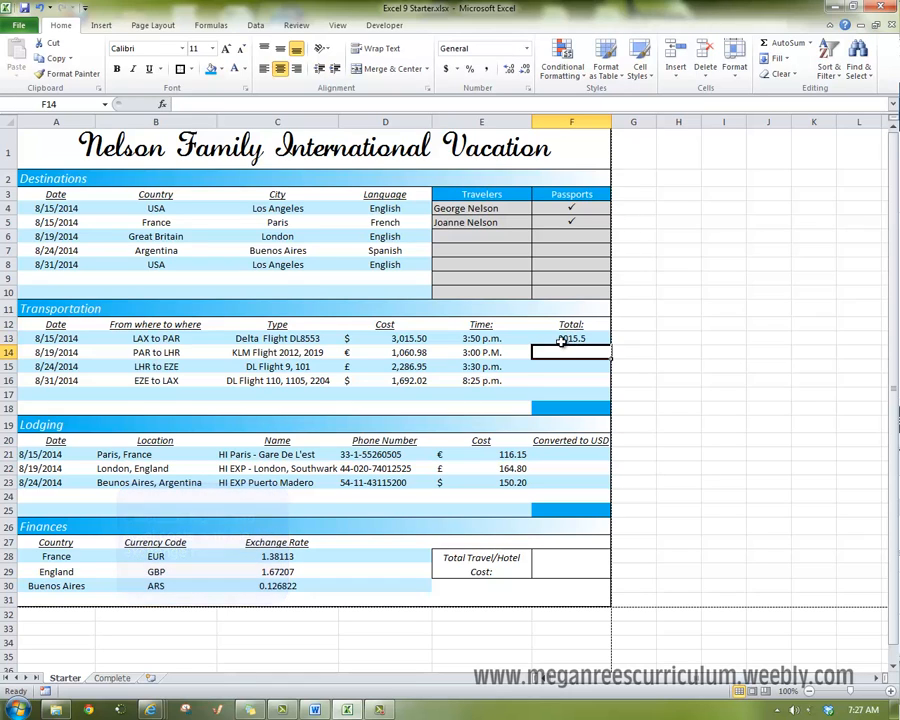
click(580, 337)
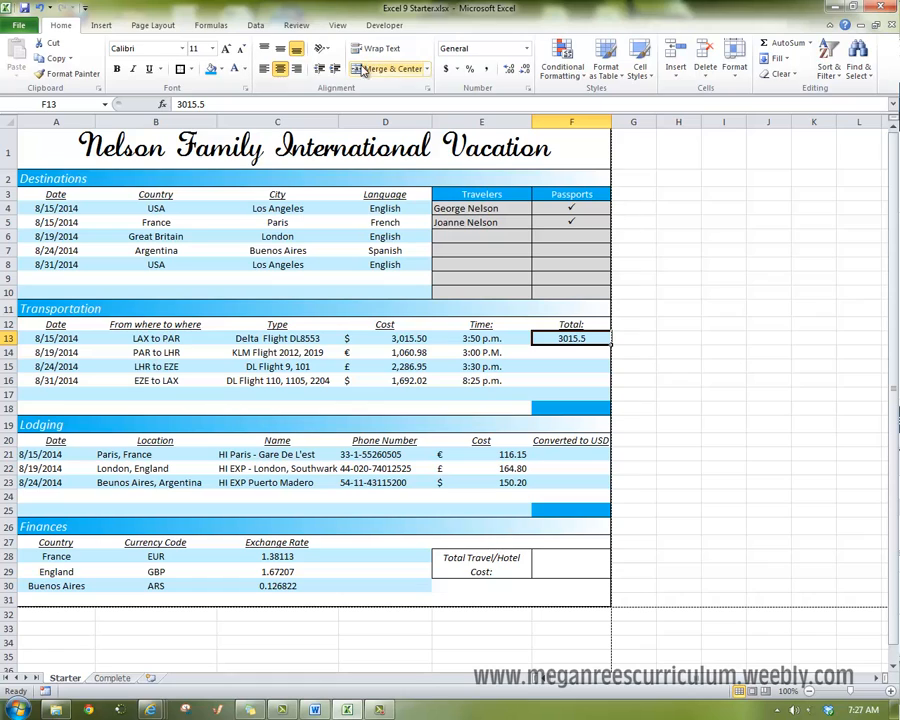
click(450, 70)
click(565, 355)
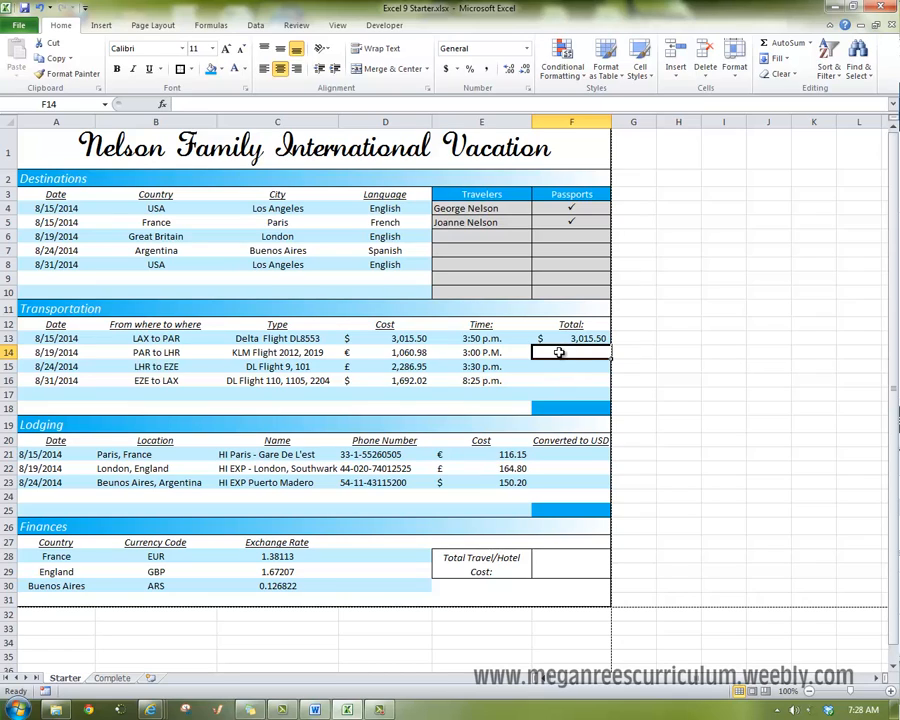
drag(552, 352, 546, 375)
drag(571, 440, 544, 486)
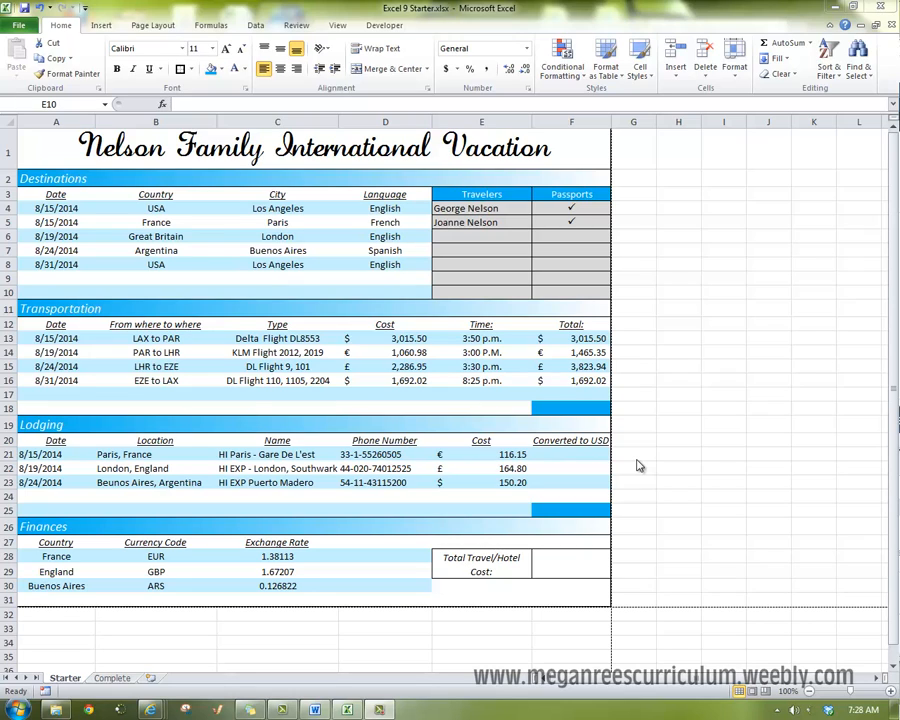
Apply the dollar accounting format to the euro and pound flight totals in F14 and F15.
click(546, 352)
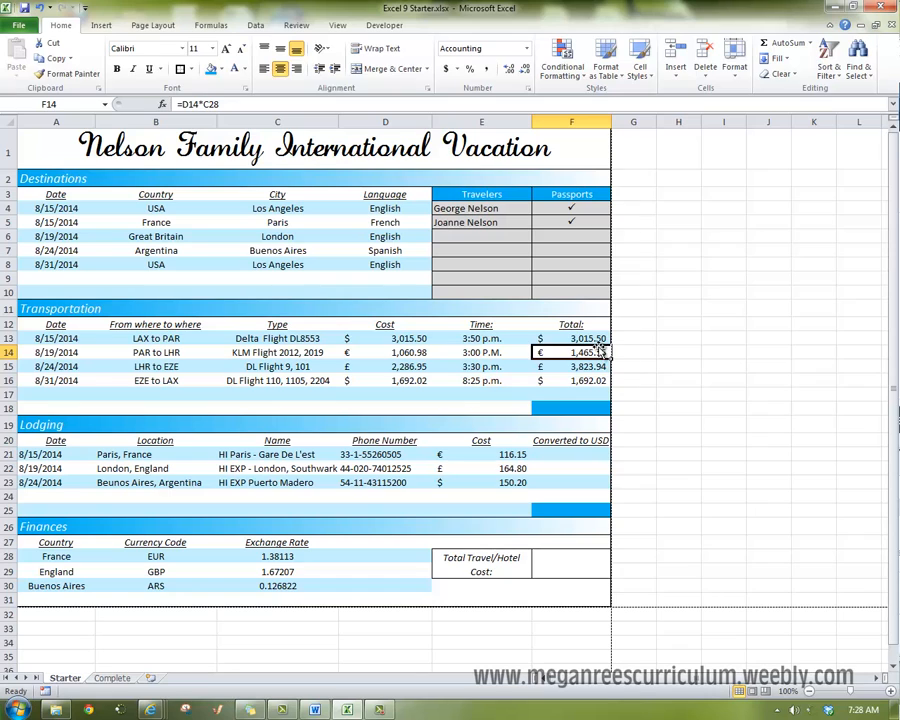
drag(594, 339, 594, 406)
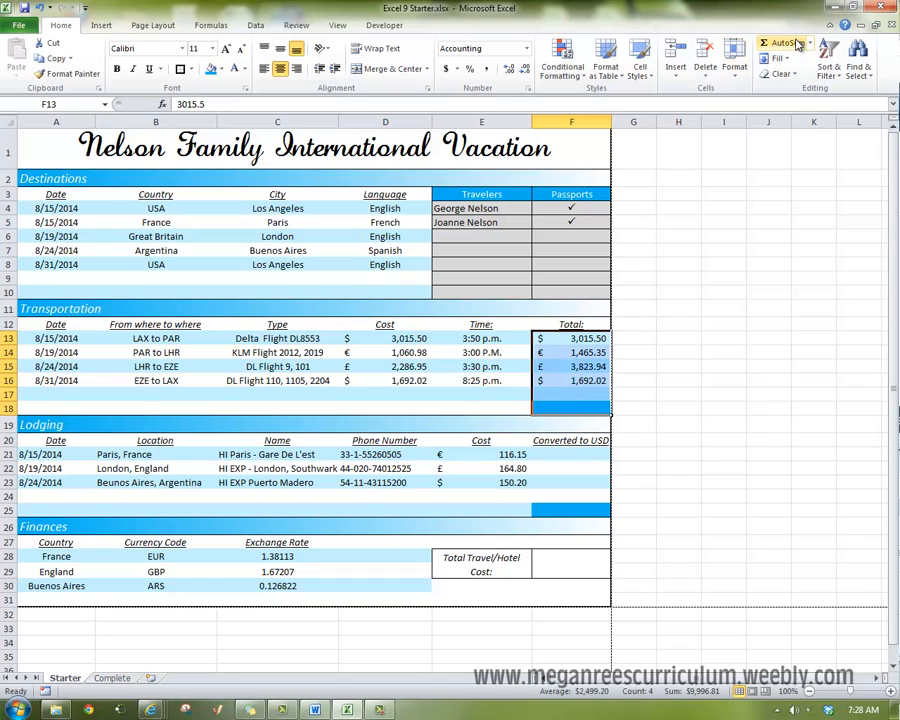
click(590, 352)
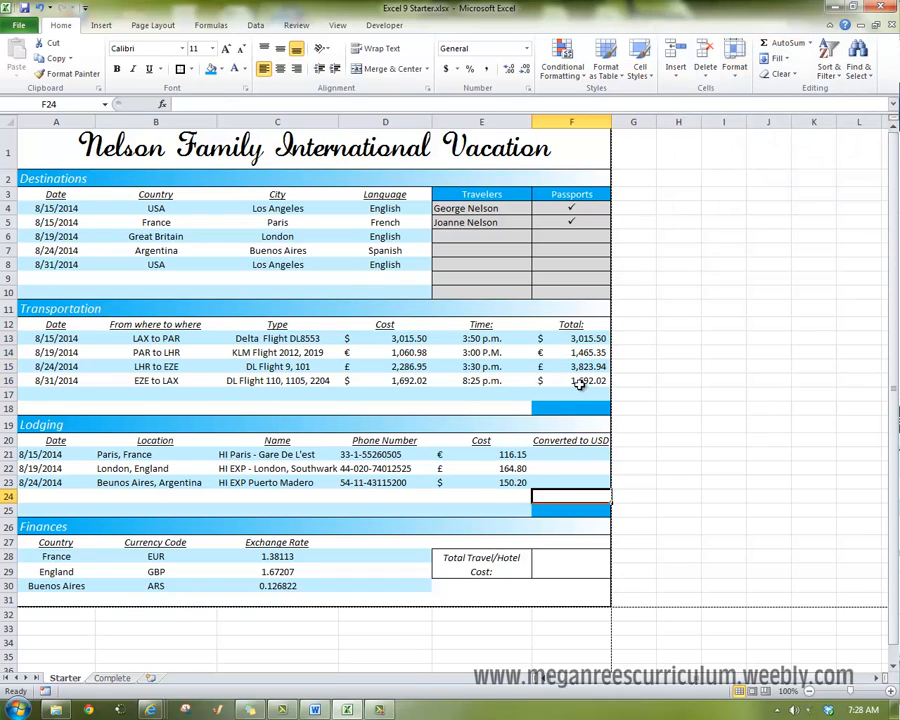
drag(585, 373, 572, 406)
click(450, 69)
Use AutoSum to add up the Transportation totals from F13 down into the blue cell F18.
click(520, 318)
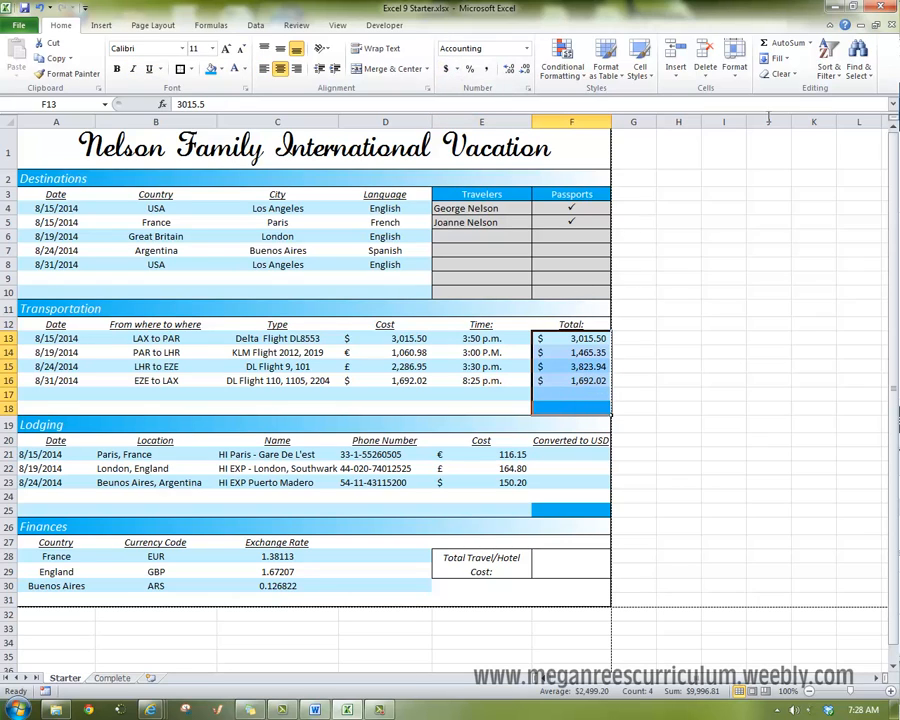
click(790, 46)
click(576, 438)
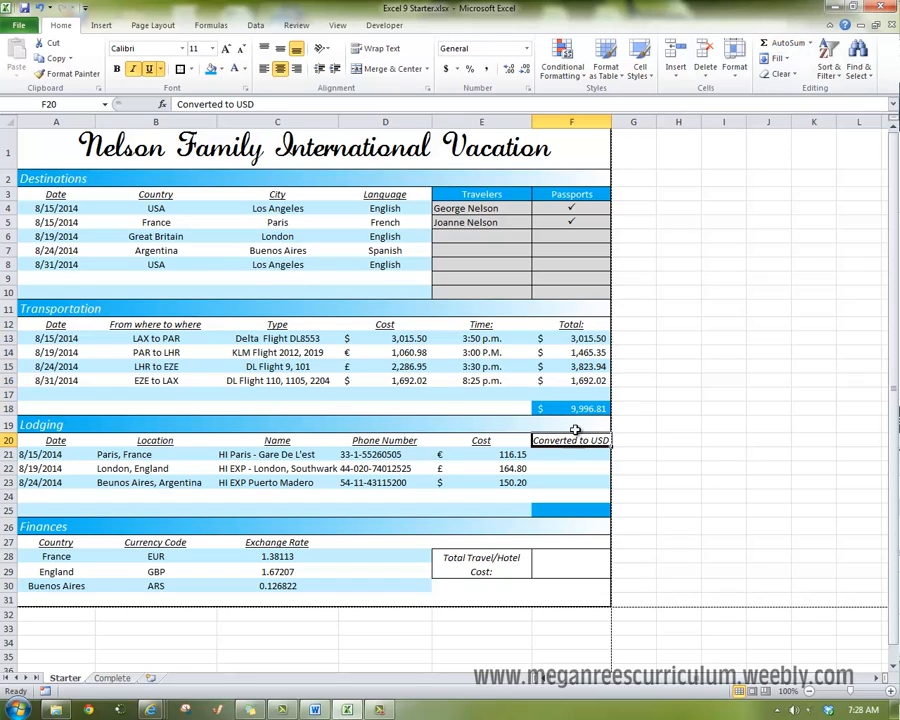
click(585, 404)
click(624, 481)
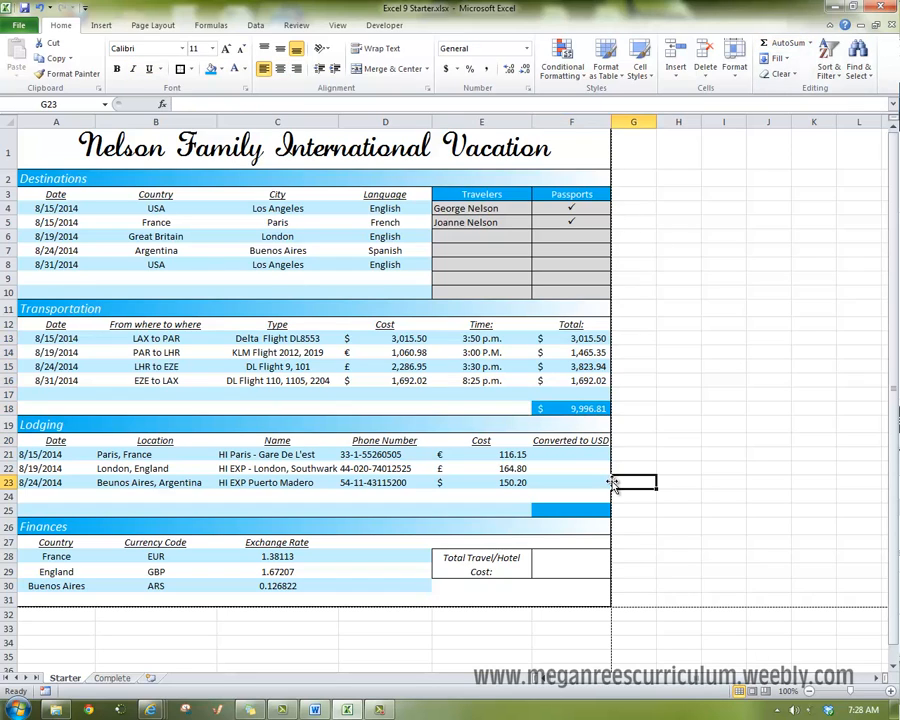
Start the Paris hotel's USD conversion formula in F21, referencing its cost in E21.
click(552, 453)
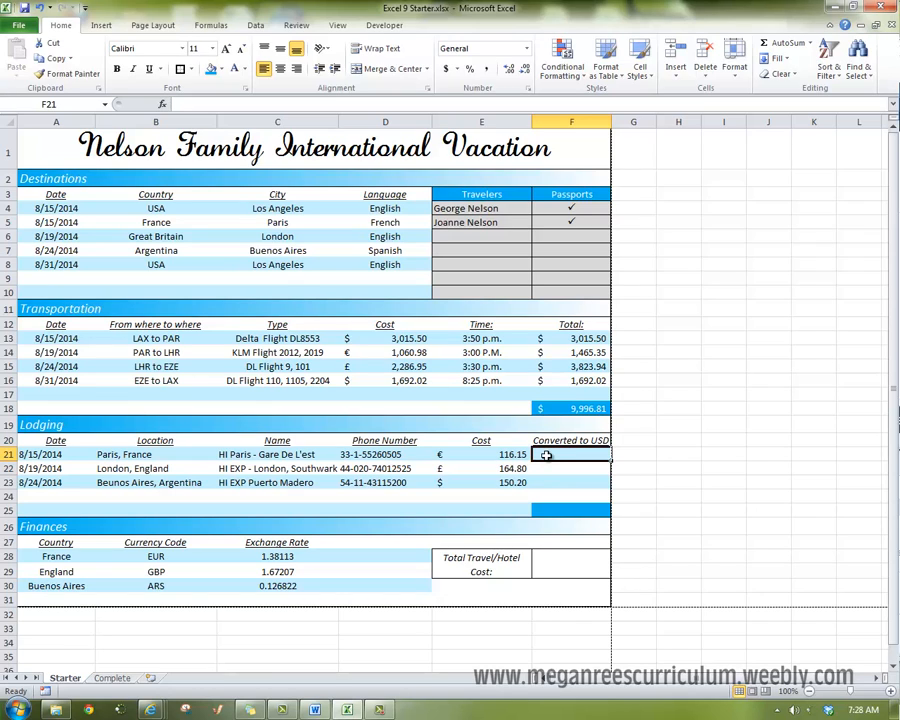
click(508, 455)
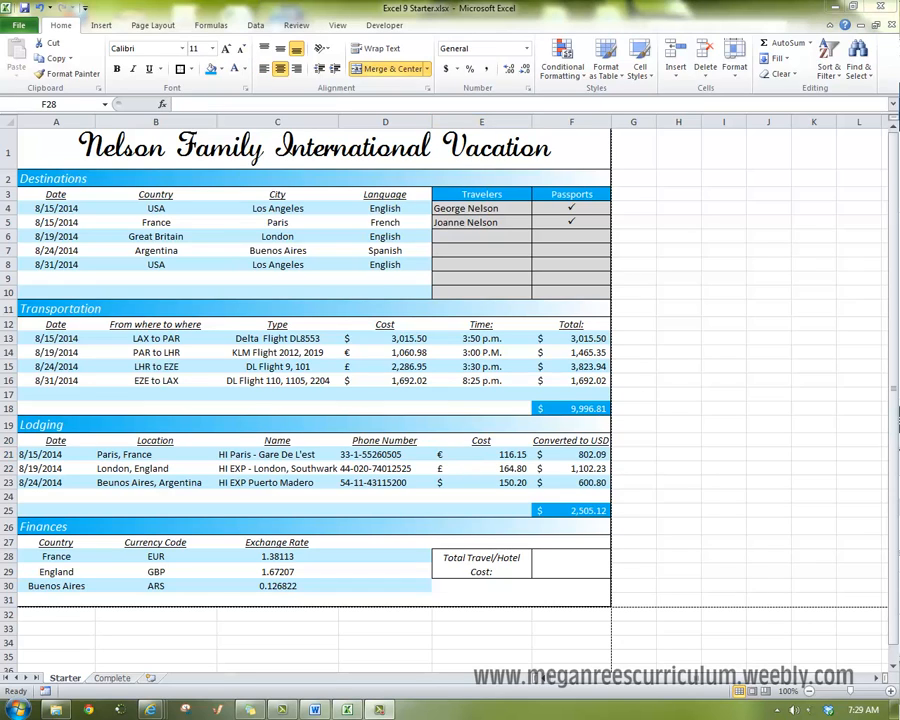
Calculate the Total Travel/Hotel Cost in F28 with the formula =F18+F25.
click(604, 562)
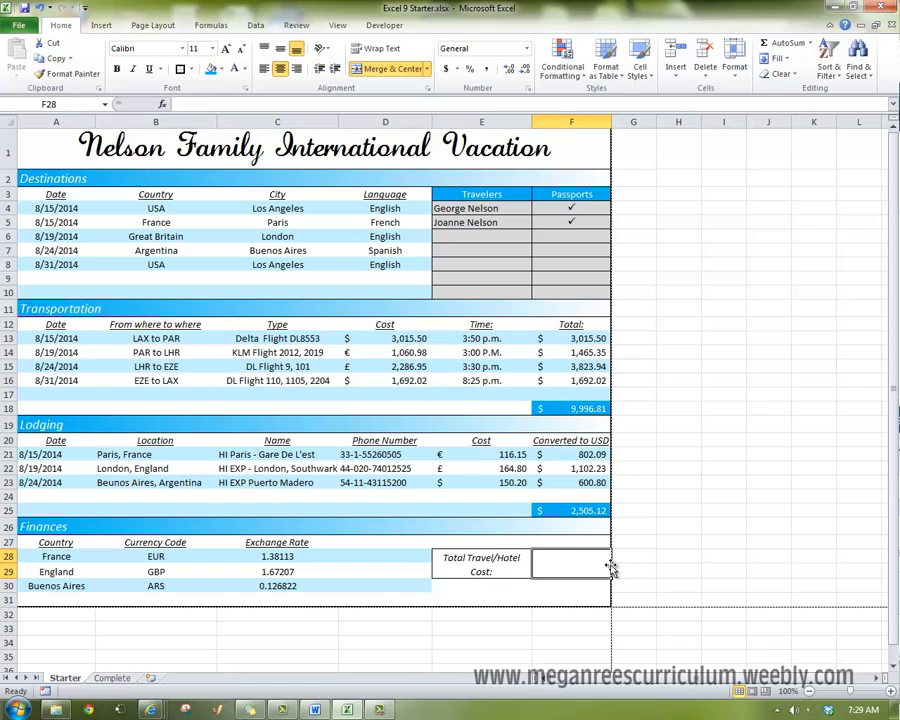
text(=)
click(574, 408)
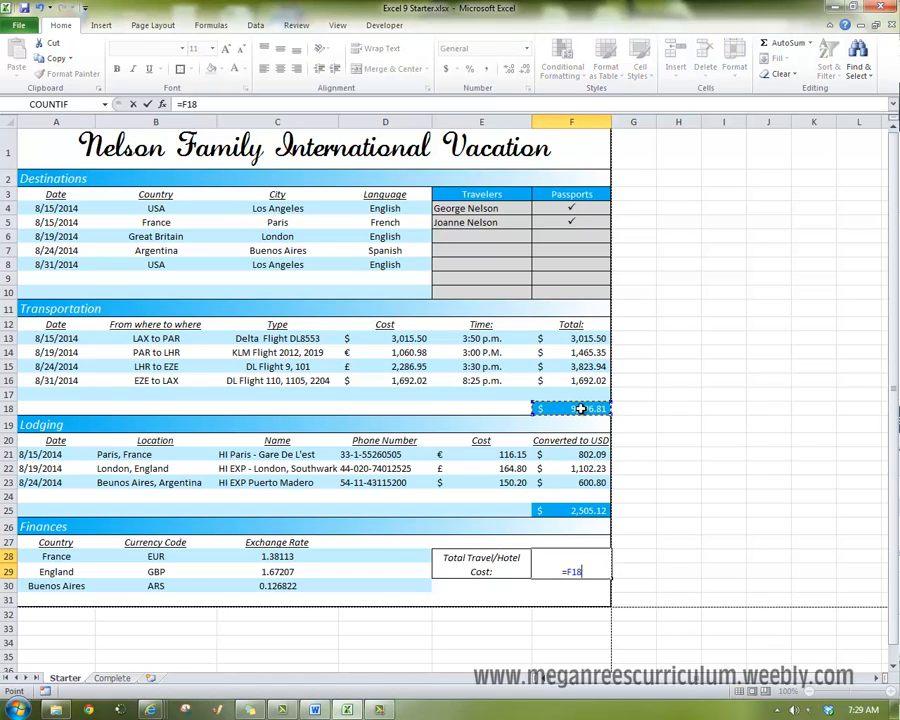
text(+)
click(572, 510)
key(Return)
Fill the Total Travel/Hotel Cost cell F28 with the same blue as the section totals.
click(536, 568)
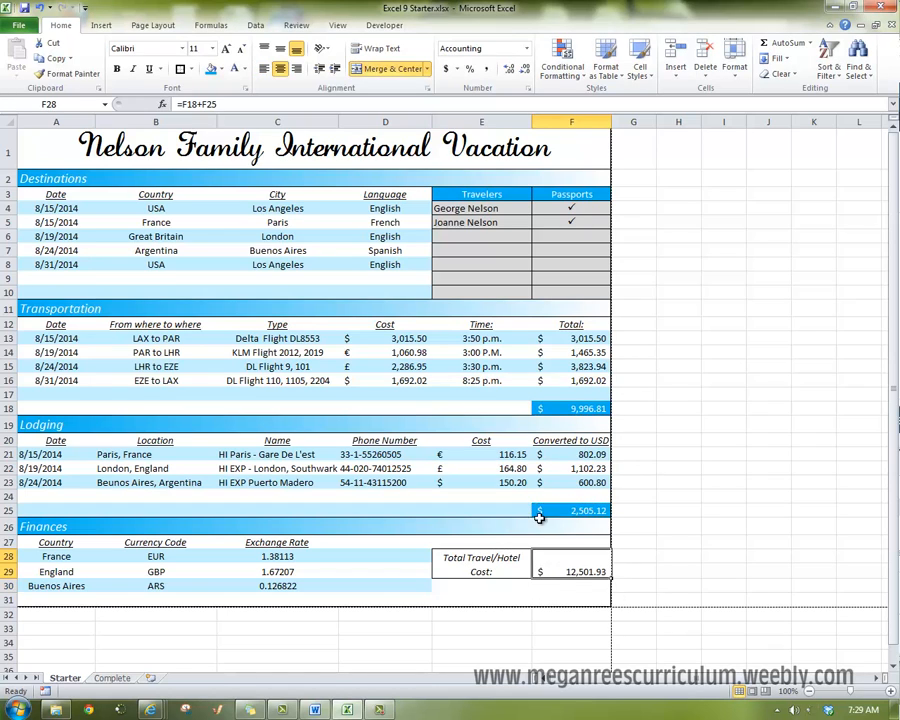
click(215, 70)
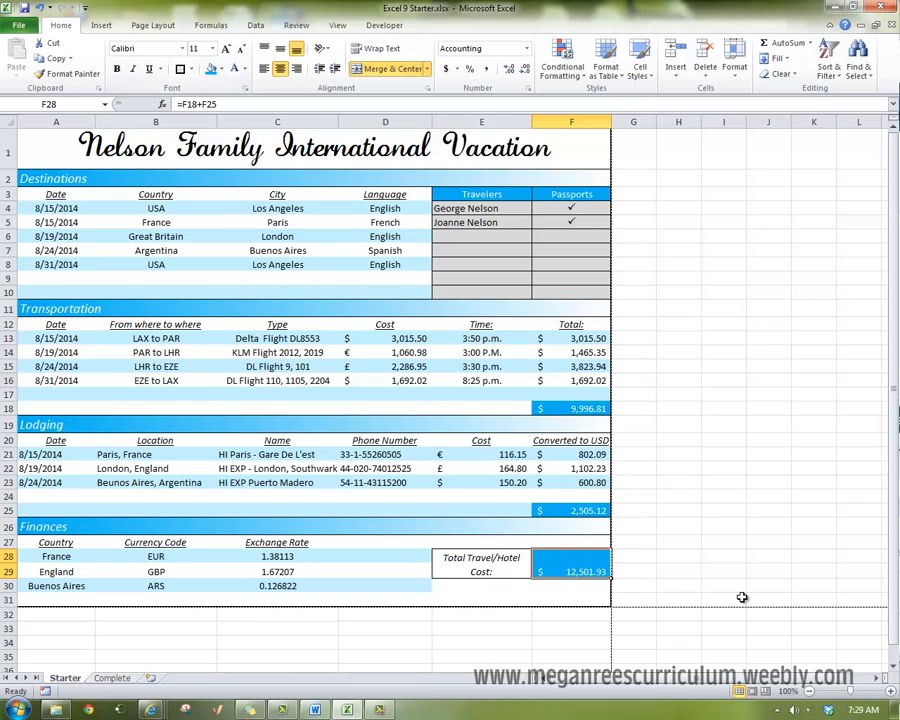
click(742, 421)
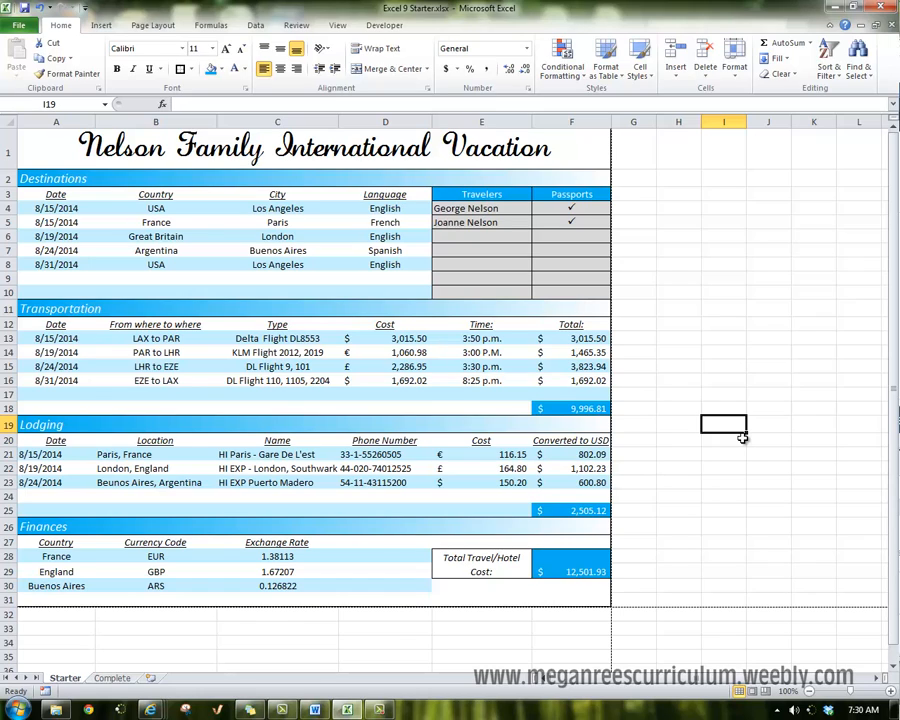
click(638, 325)
click(634, 264)
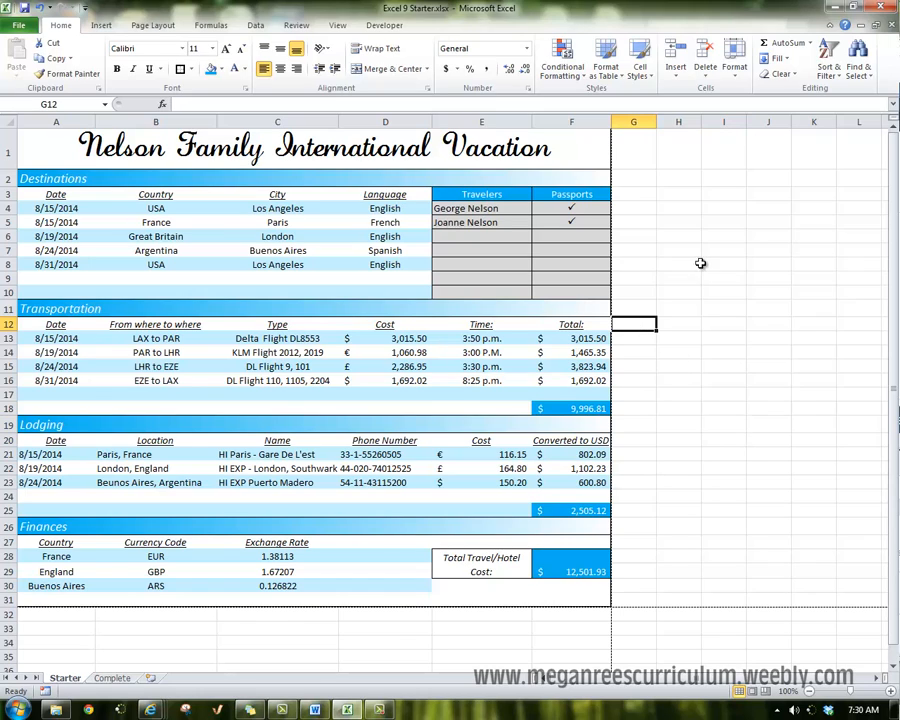
click(700, 264)
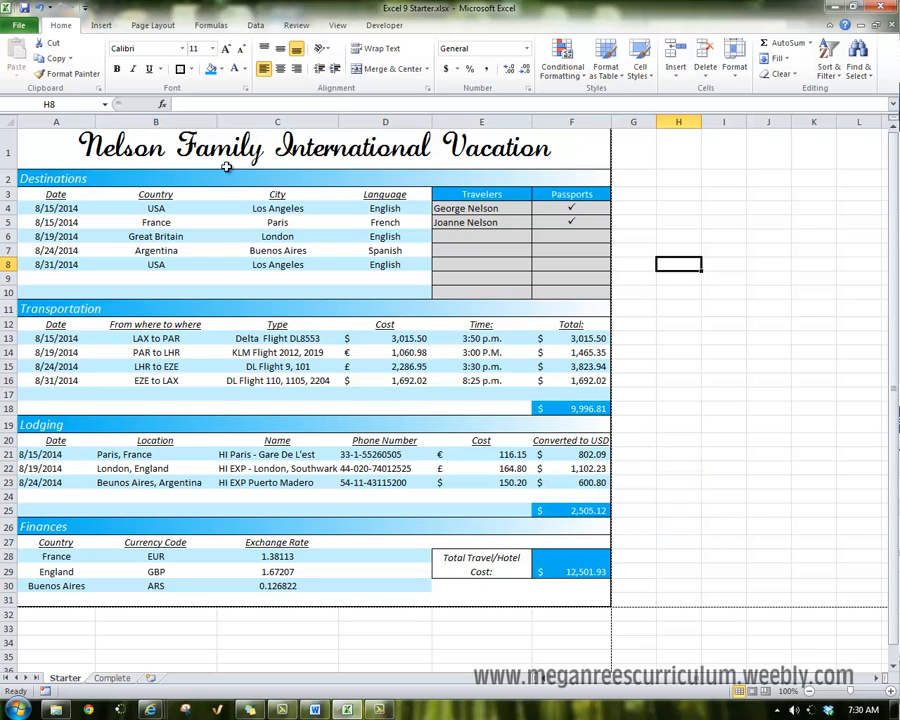
Set the whole planner, A1:F31, as the print area.
drag(50, 150, 118, 599)
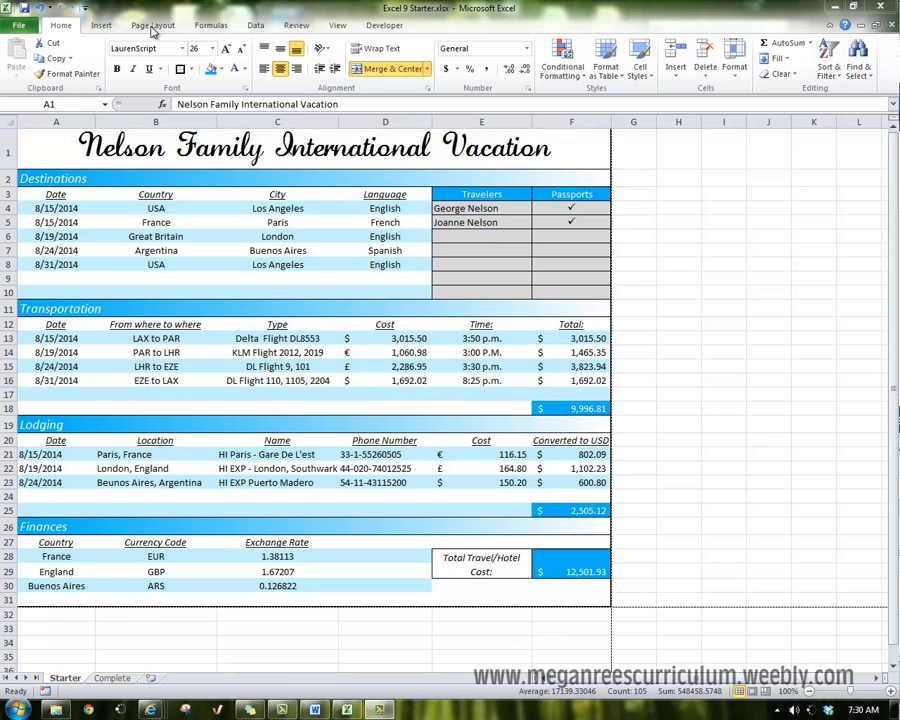
click(154, 30)
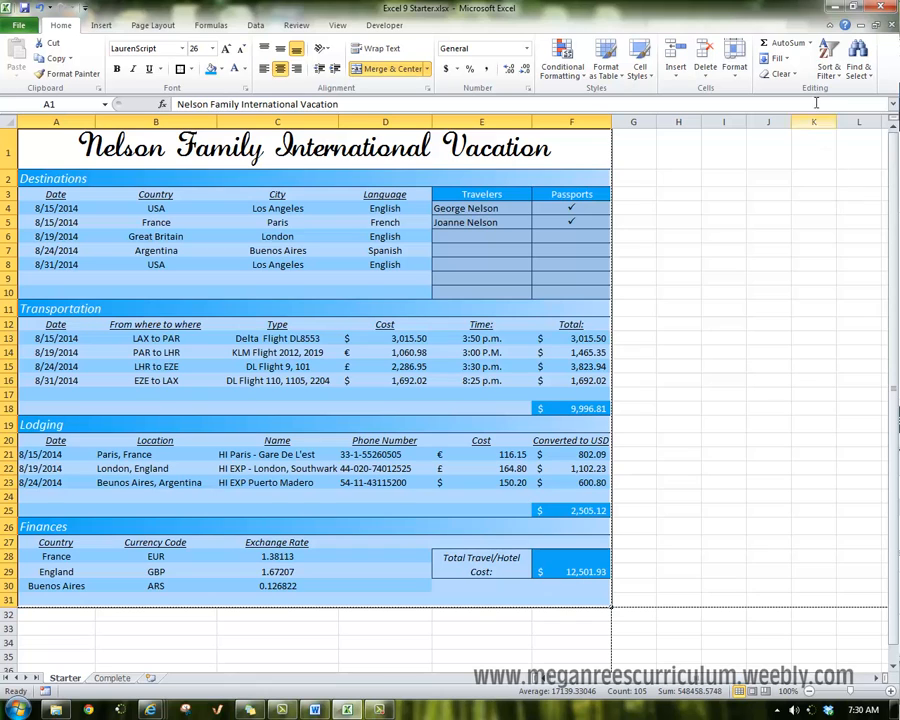
click(152, 25)
click(209, 68)
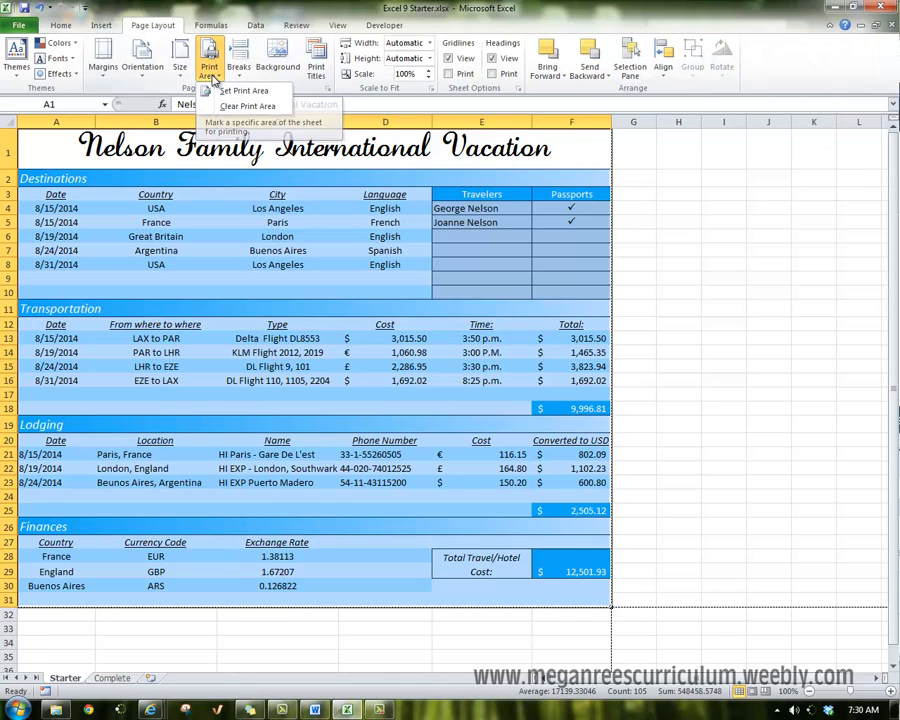
click(211, 92)
click(398, 338)
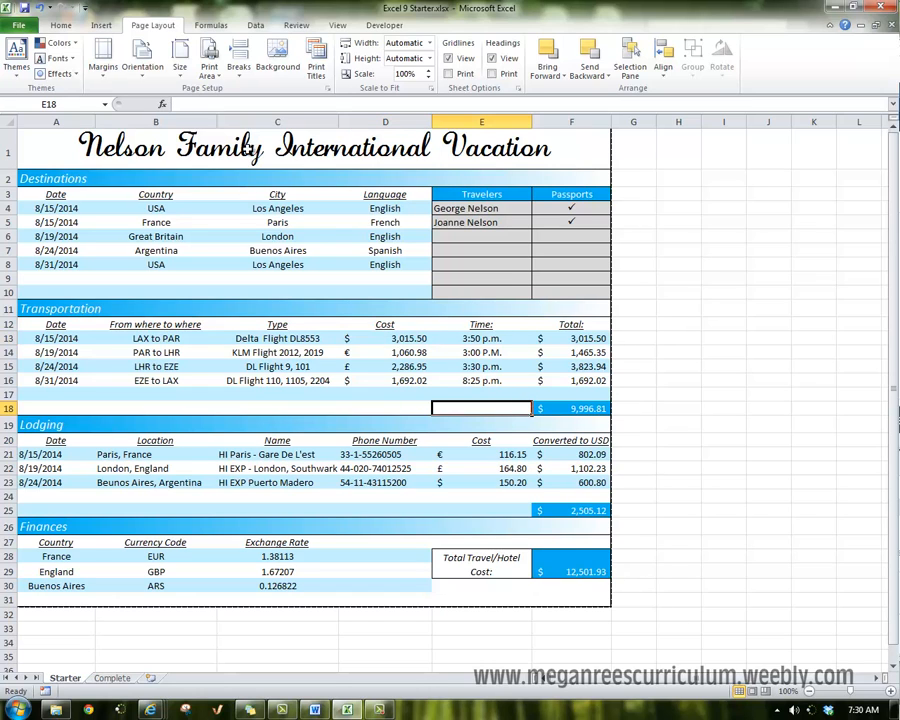
drag(180, 145, 289, 573)
click(352, 466)
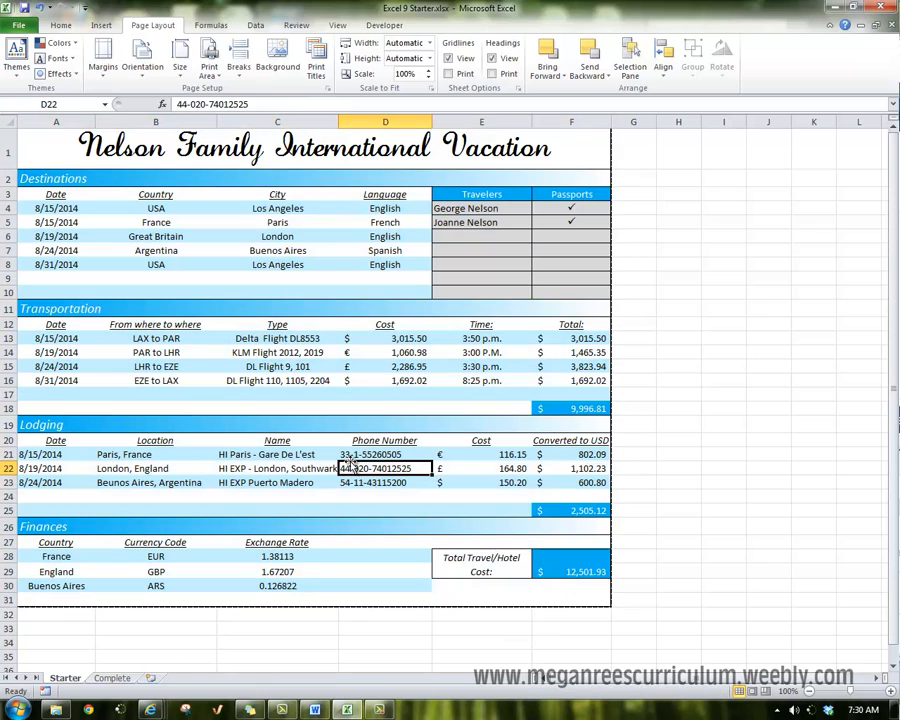
click(375, 454)
click(575, 454)
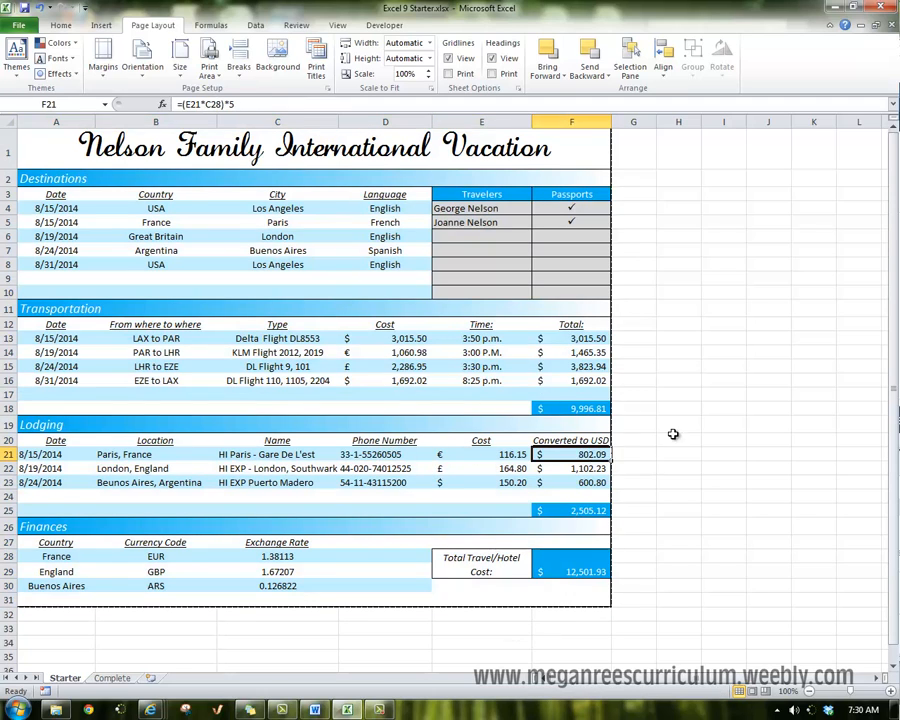
click(673, 437)
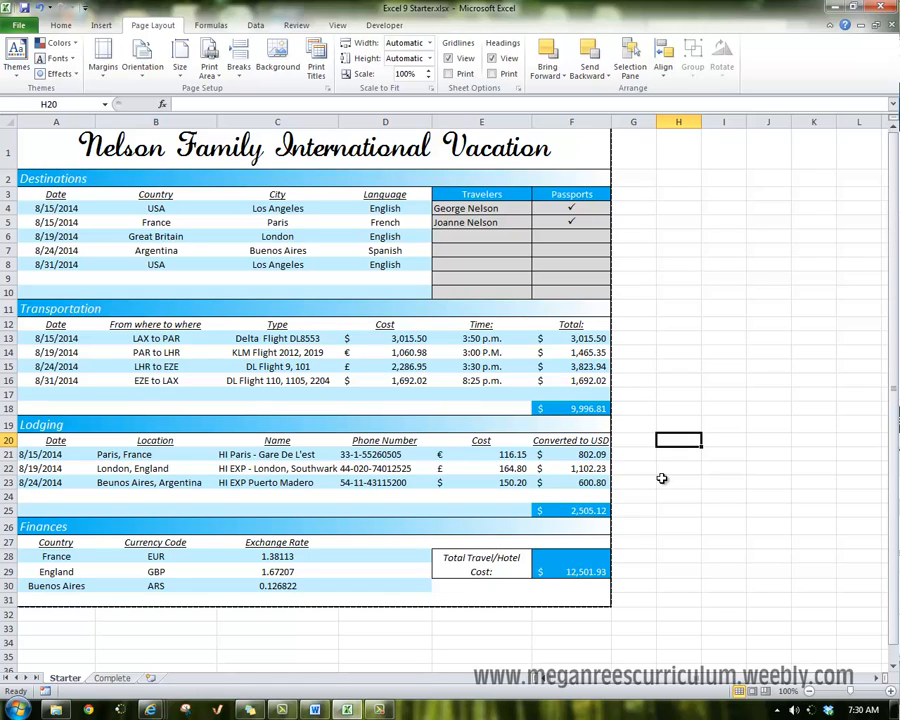
click(488, 468)
click(475, 496)
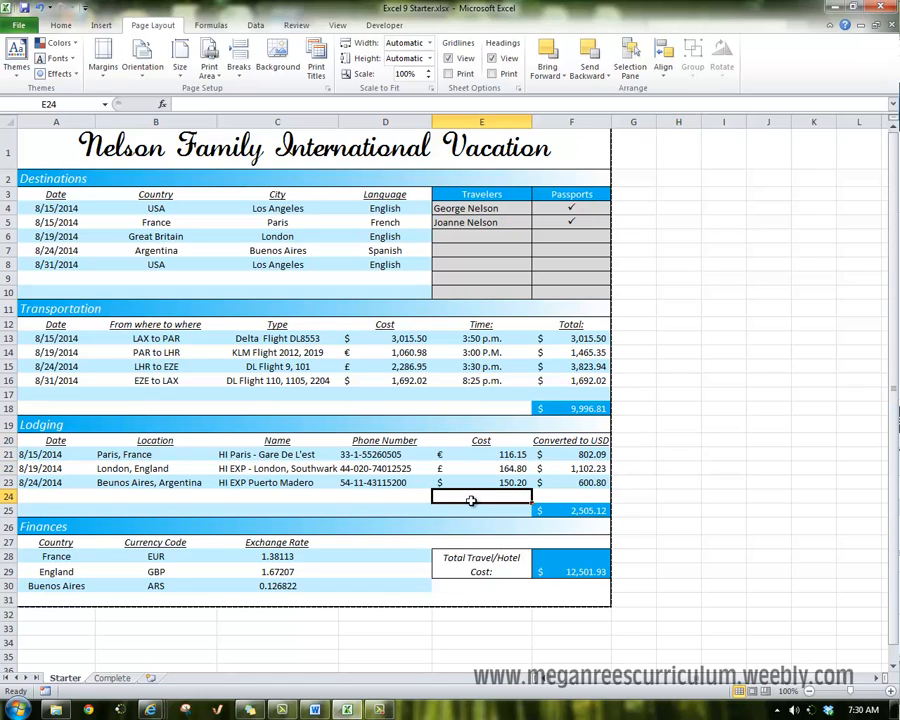
click(397, 508)
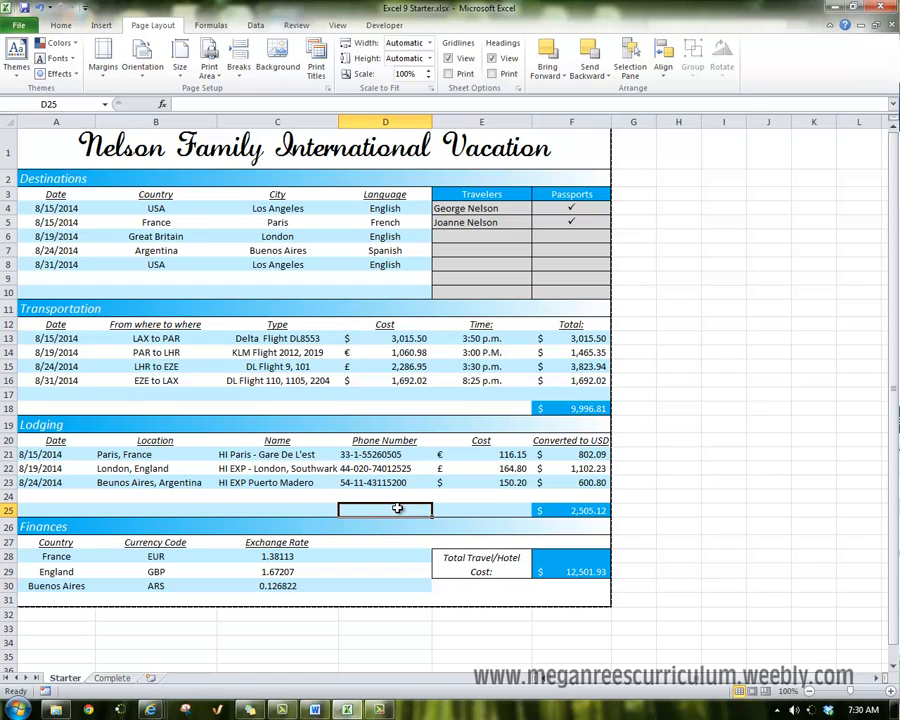
click(428, 453)
click(692, 496)
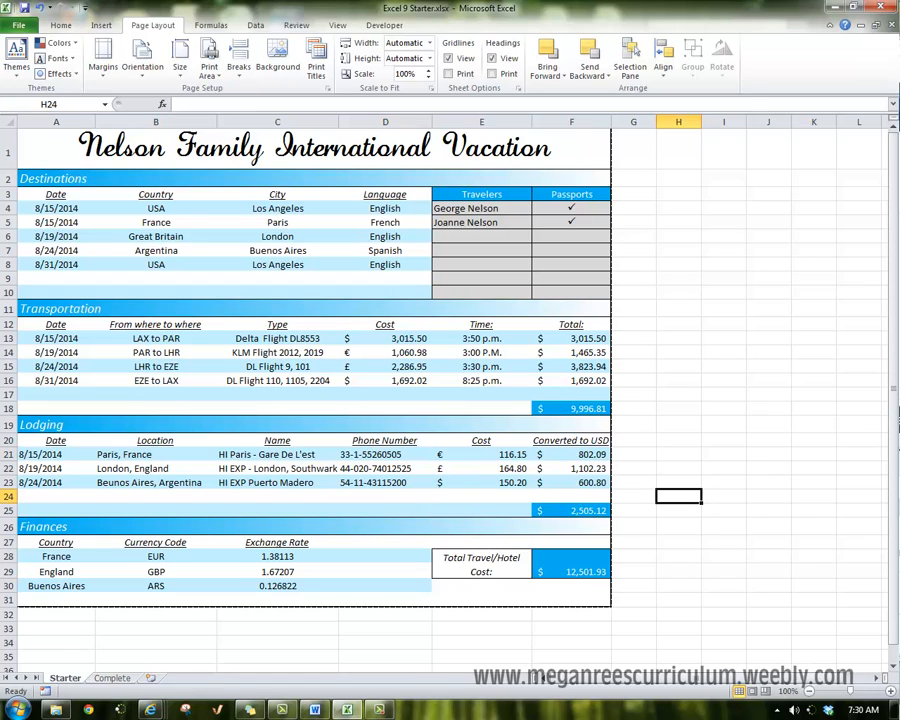